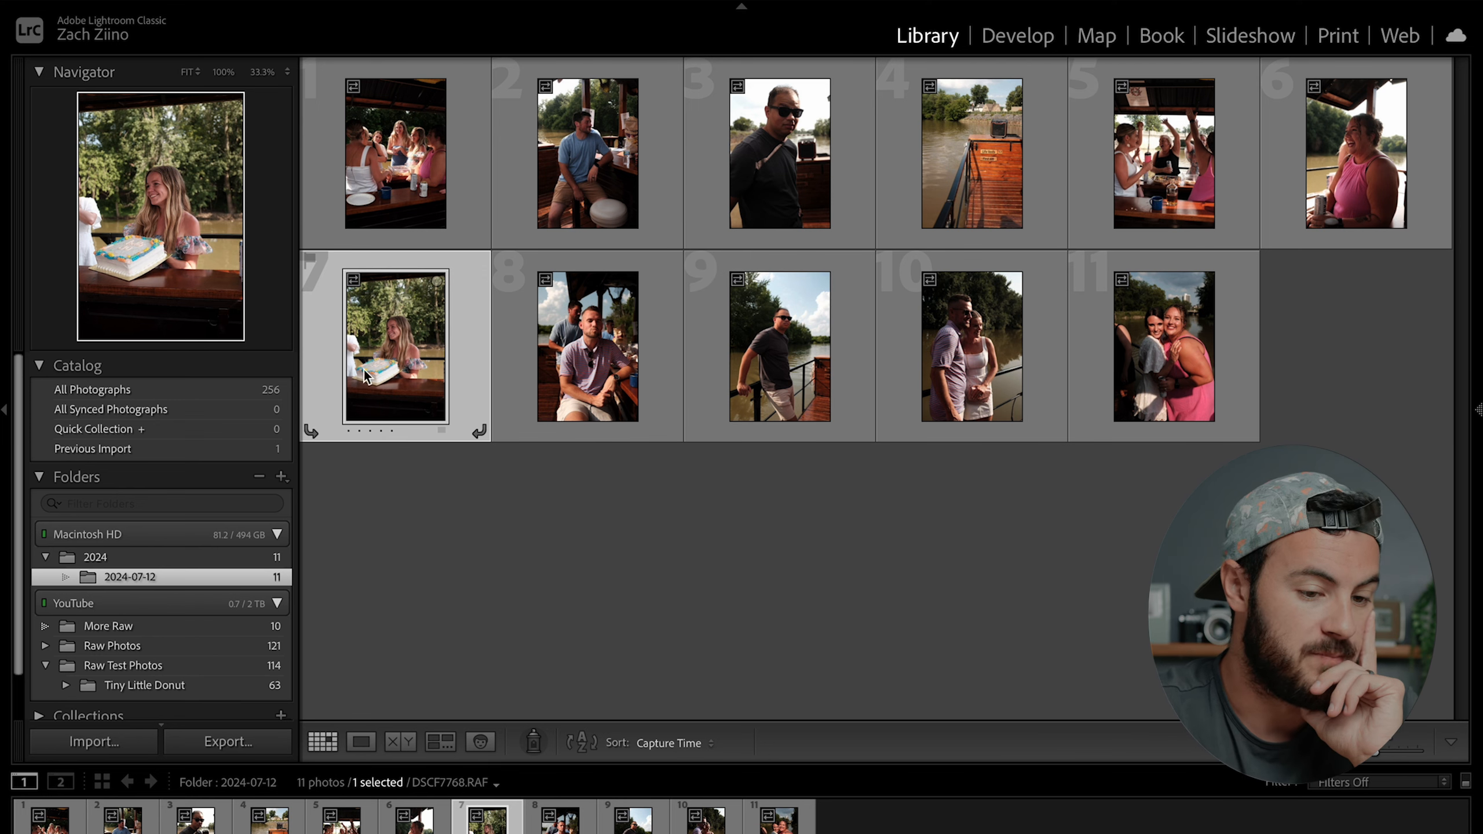
Open the photo of the woman with the cake in the Dehancer Lightroom Plugin as a copy with Lightroom adjustments.
{"action": "double_click", "coordinate": [421, 355]}
{"action": "right_click", "coordinate": [922, 309]}
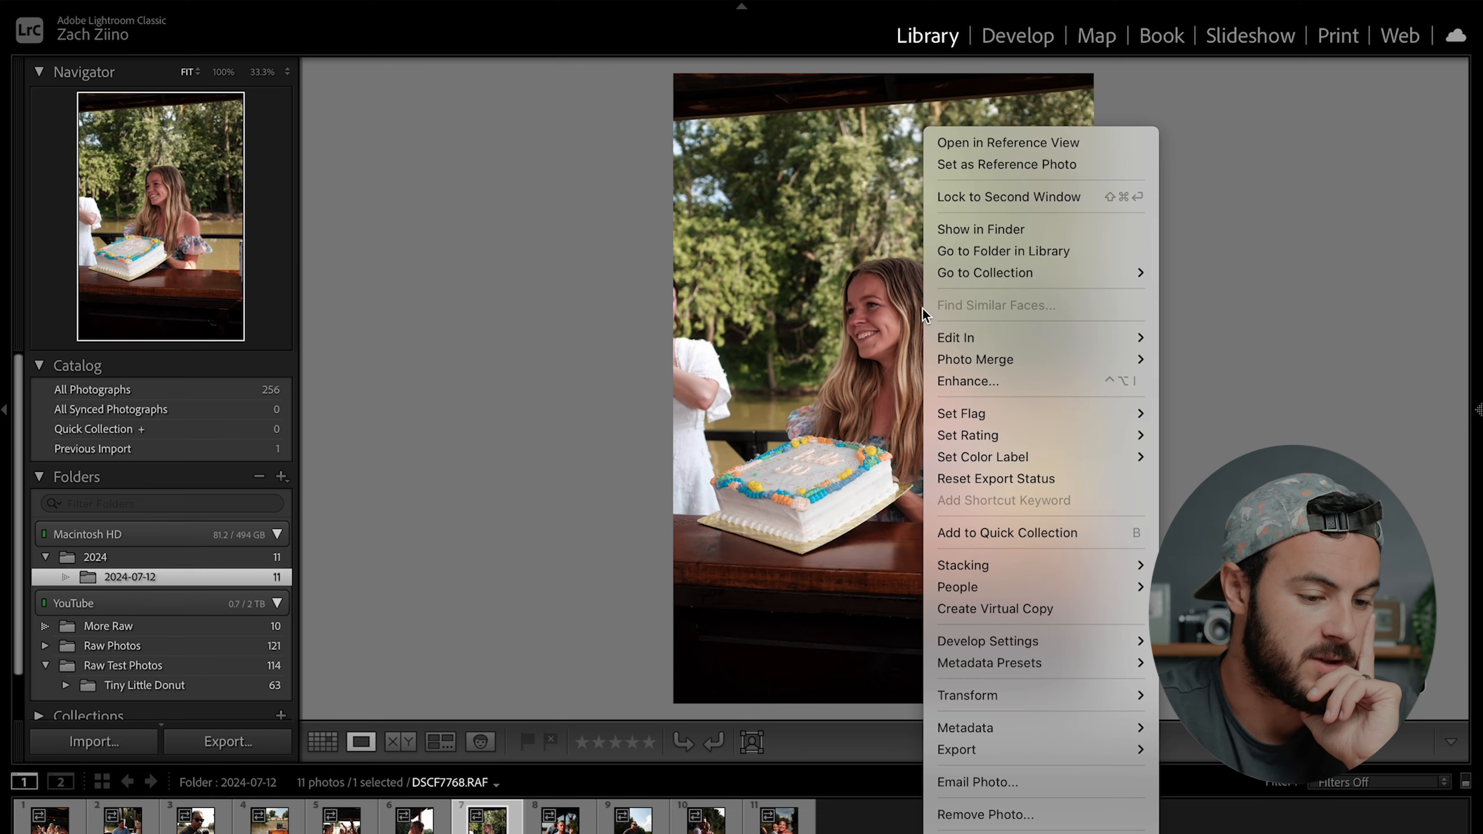
{"action": "mouse_move", "coordinate": [955, 337]}
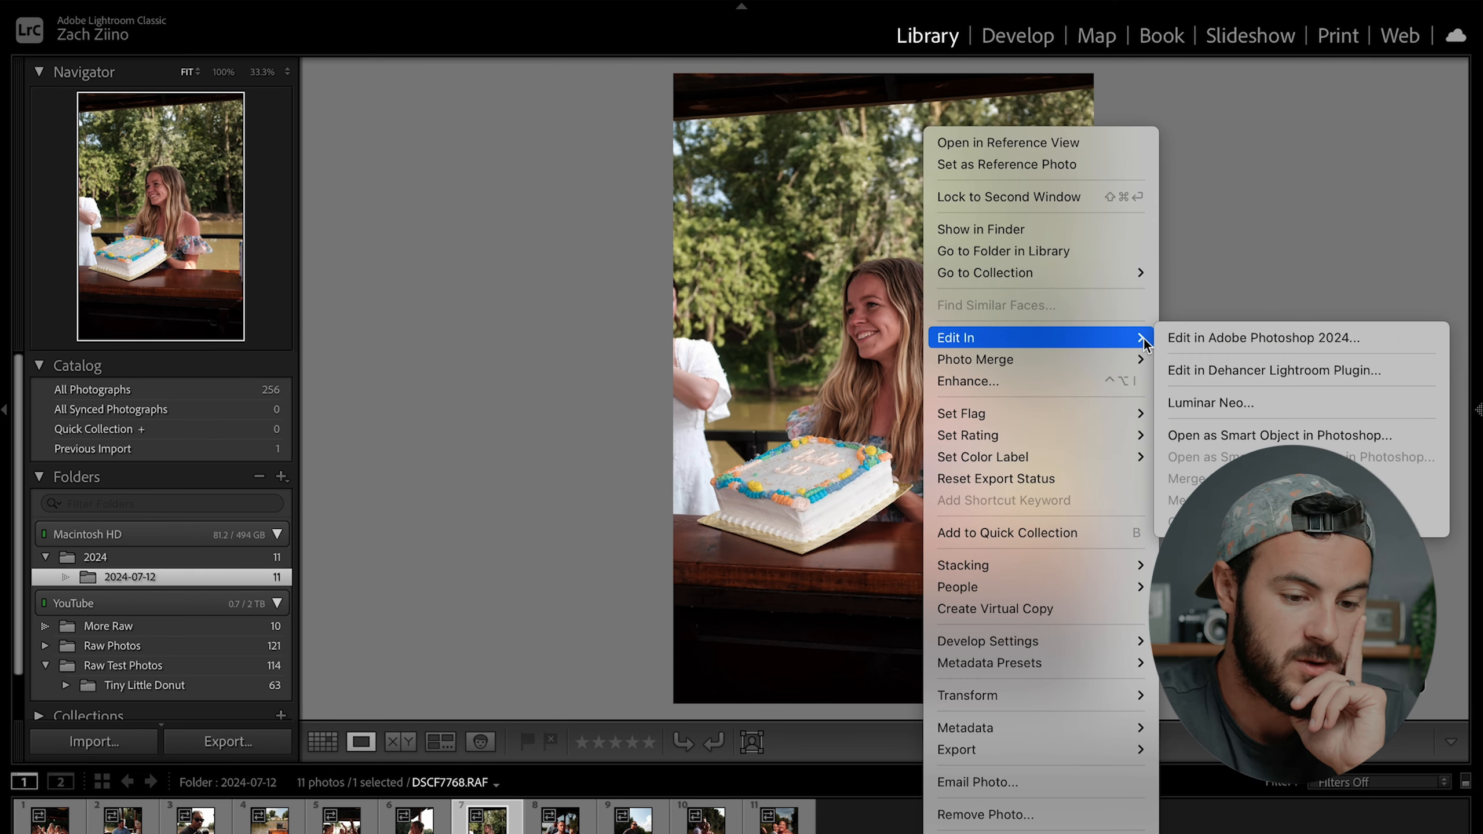
{"action": "left_click", "coordinate": [1219, 378]}
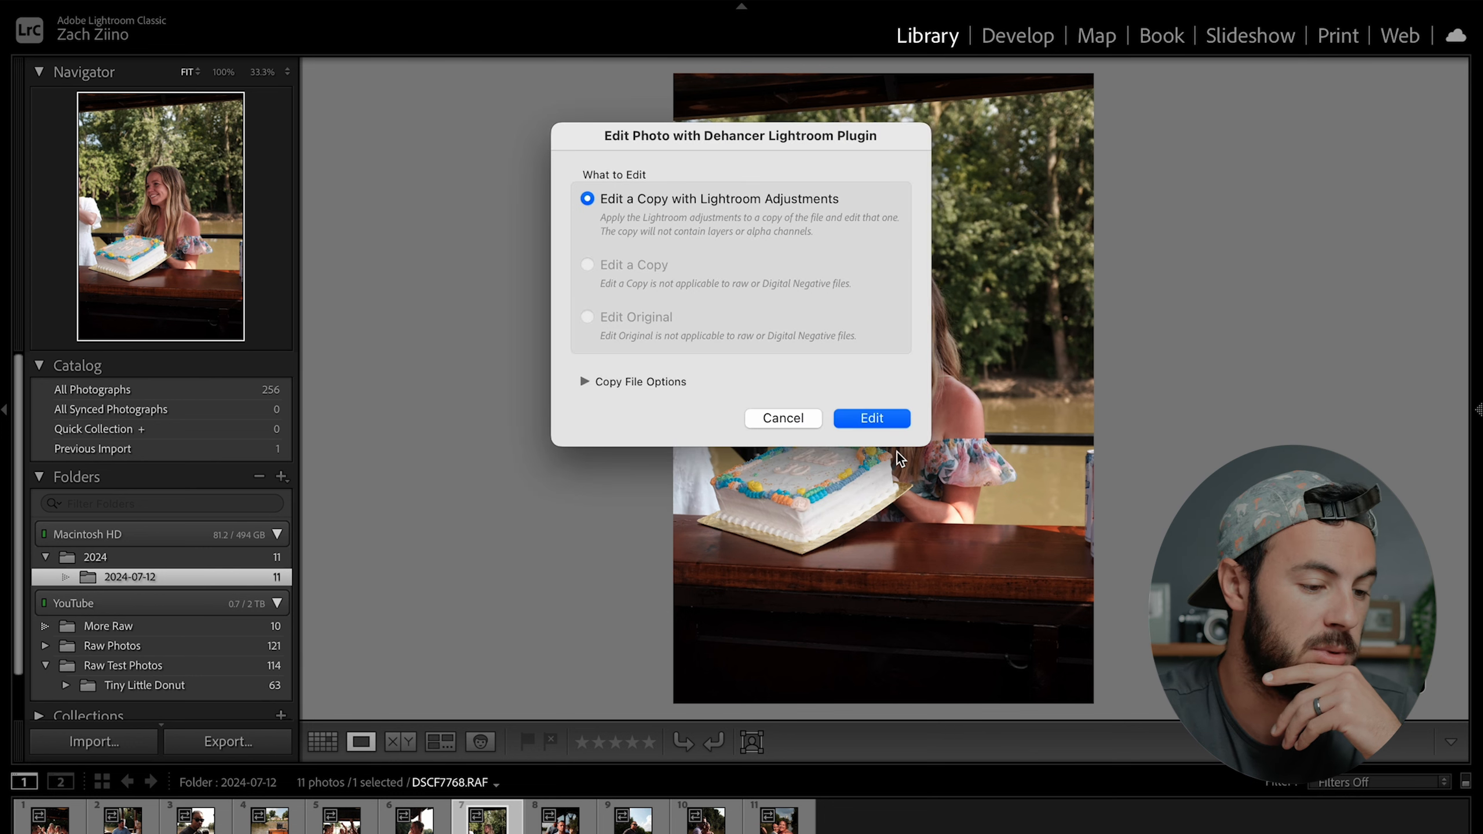
{"action": "left_click", "coordinate": [891, 422]}
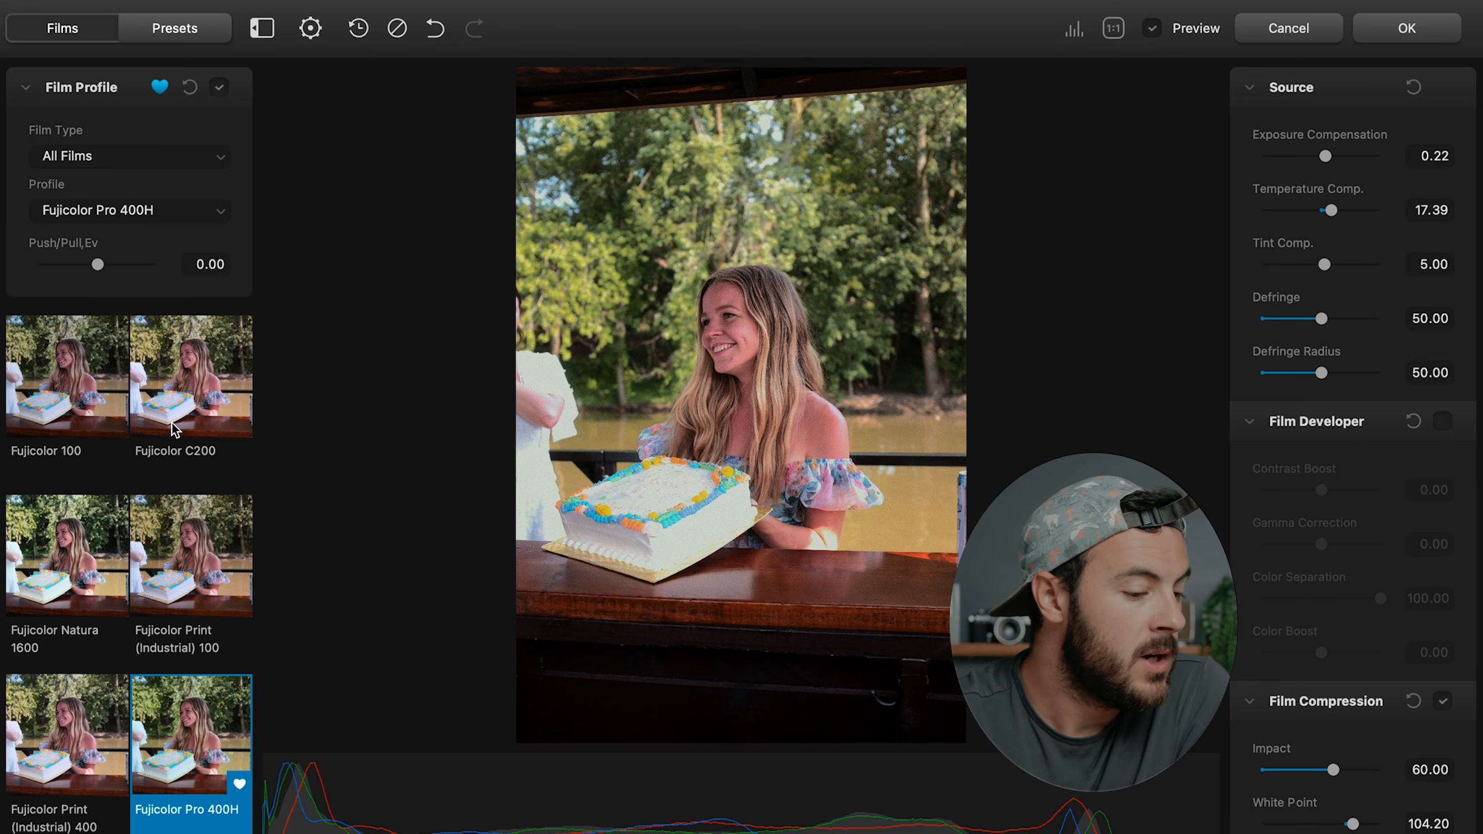
Look through the film profile thumbnails from the beginning of the list to the Fujicolor stocks.
{"action": "scroll", "coordinate": [171, 422], "scroll_direction": "up", "scroll_amount": 15}
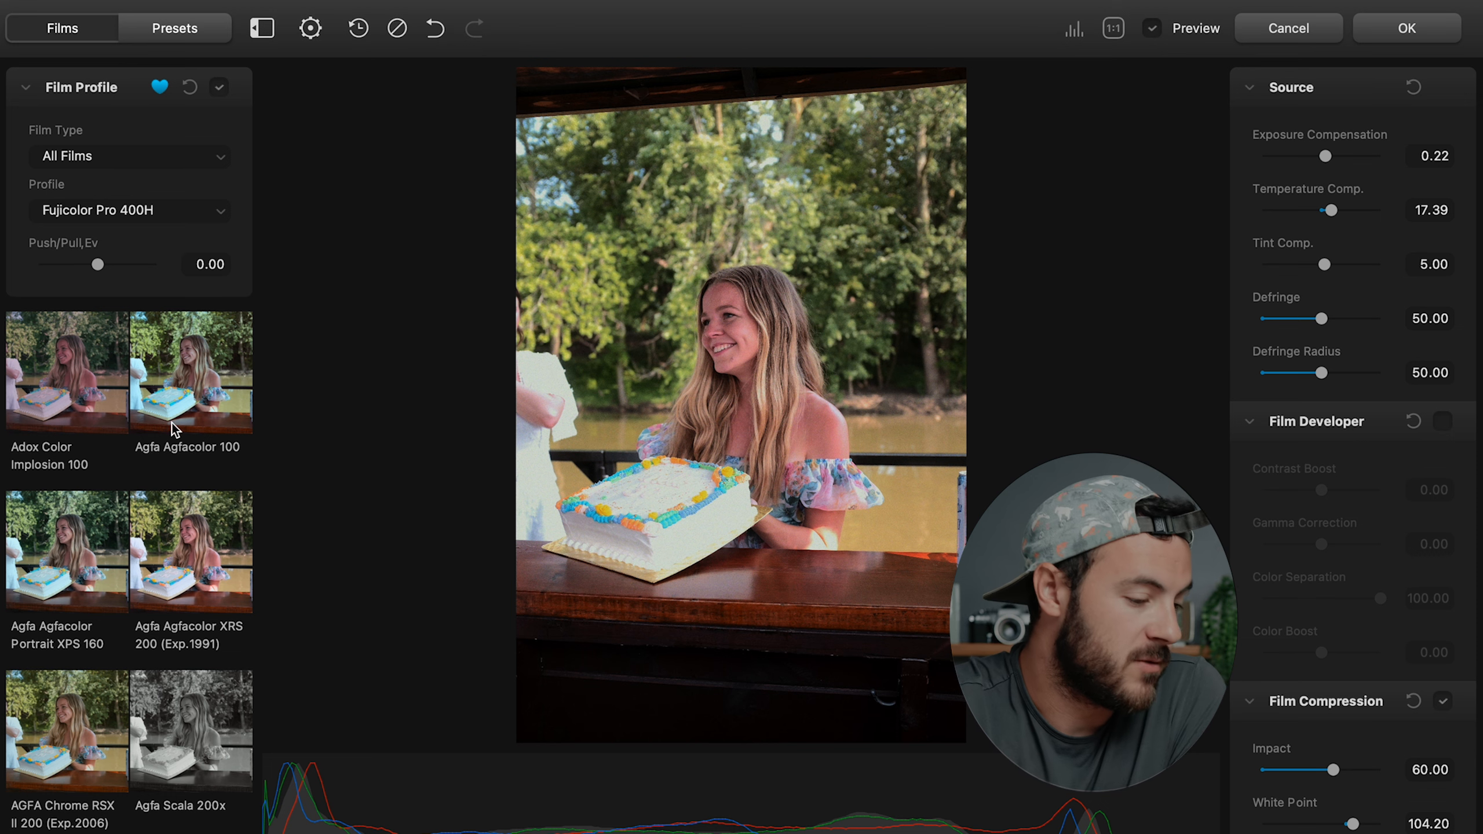
{"action": "scroll", "coordinate": [143, 555], "scroll_direction": "down", "scroll_amount": 1}
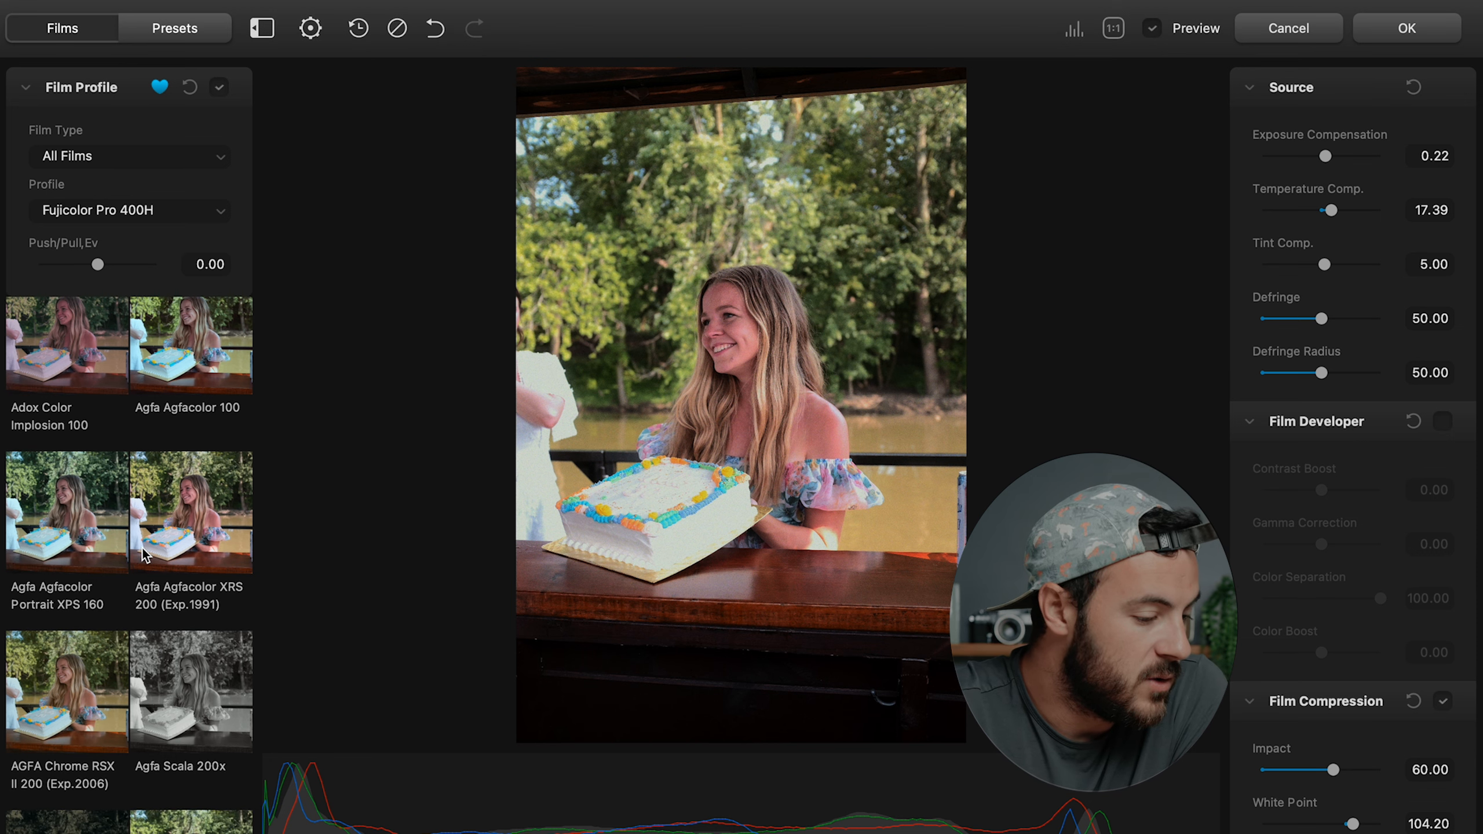
{"action": "scroll", "coordinate": [145, 554], "scroll_direction": "down", "scroll_amount": 2}
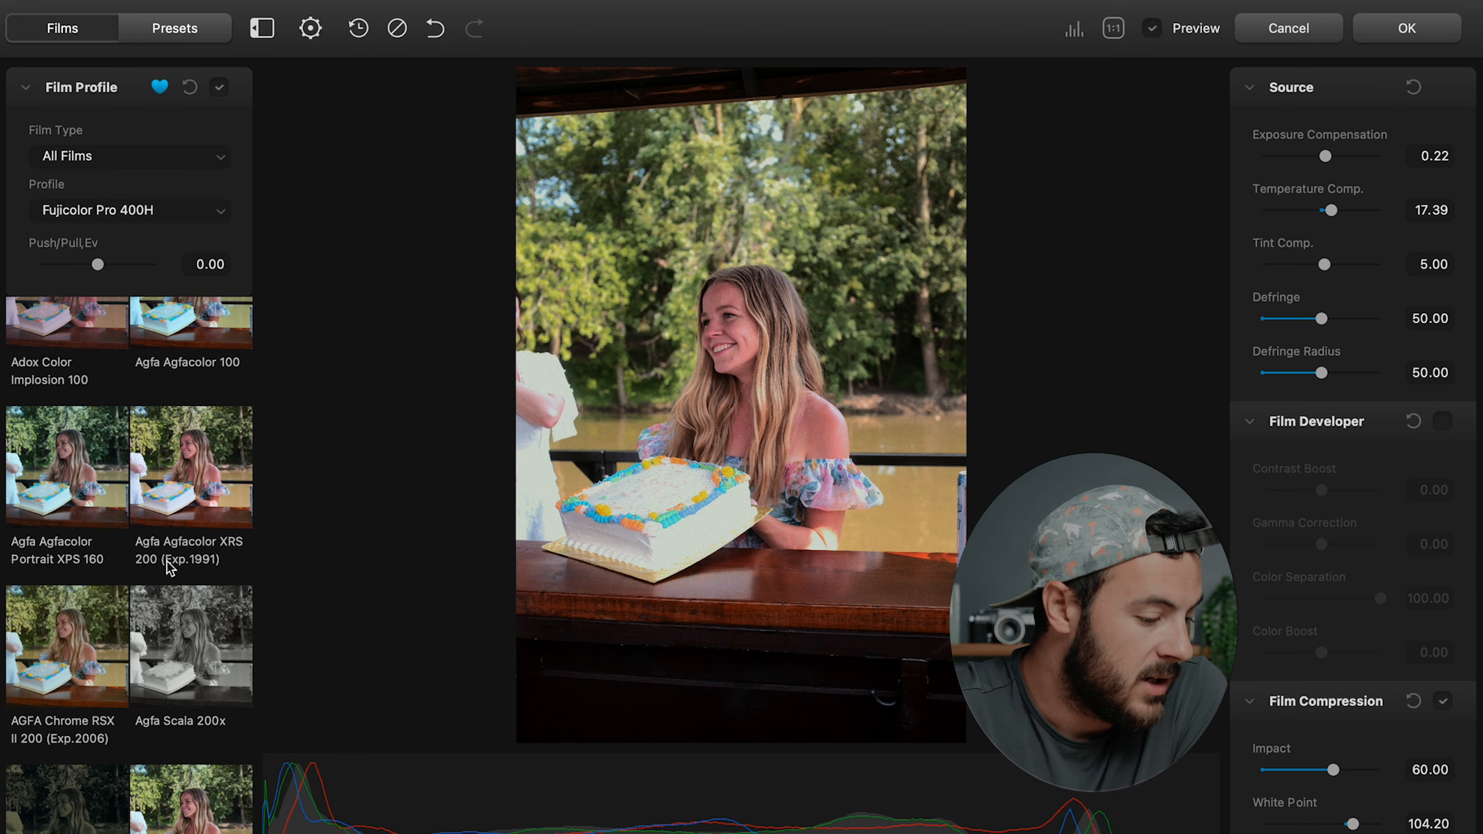
{"action": "scroll", "coordinate": [166, 566], "scroll_direction": "down", "scroll_amount": 3}
{"action": "scroll", "coordinate": [167, 566], "scroll_direction": "down", "scroll_amount": 10}
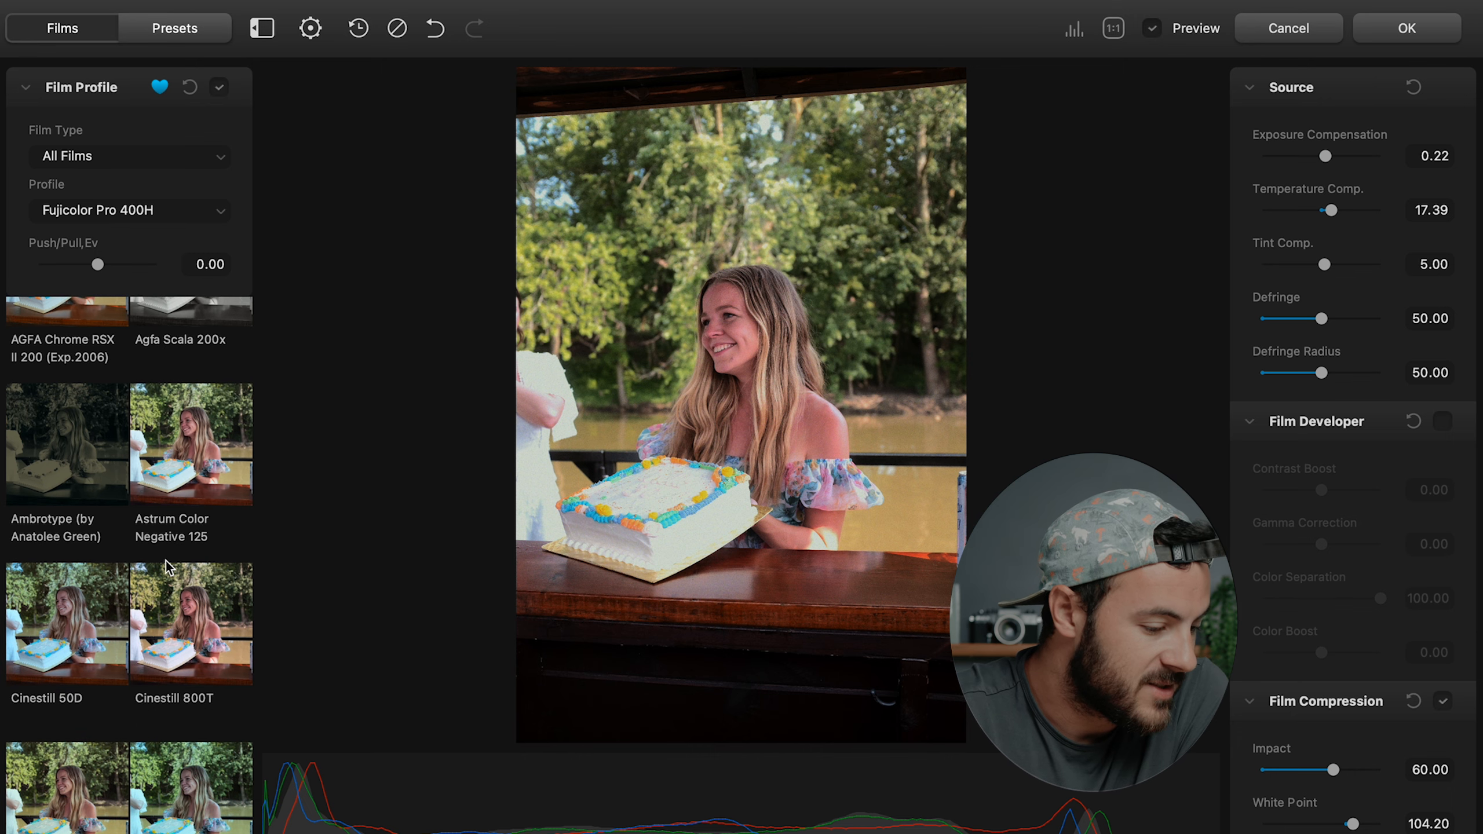
{"action": "scroll", "coordinate": [166, 566], "scroll_direction": "down", "scroll_amount": 1}
{"action": "scroll", "coordinate": [167, 566], "scroll_direction": "down", "scroll_amount": 10}
{"action": "scroll", "coordinate": [166, 566], "scroll_direction": "down", "scroll_amount": 4}
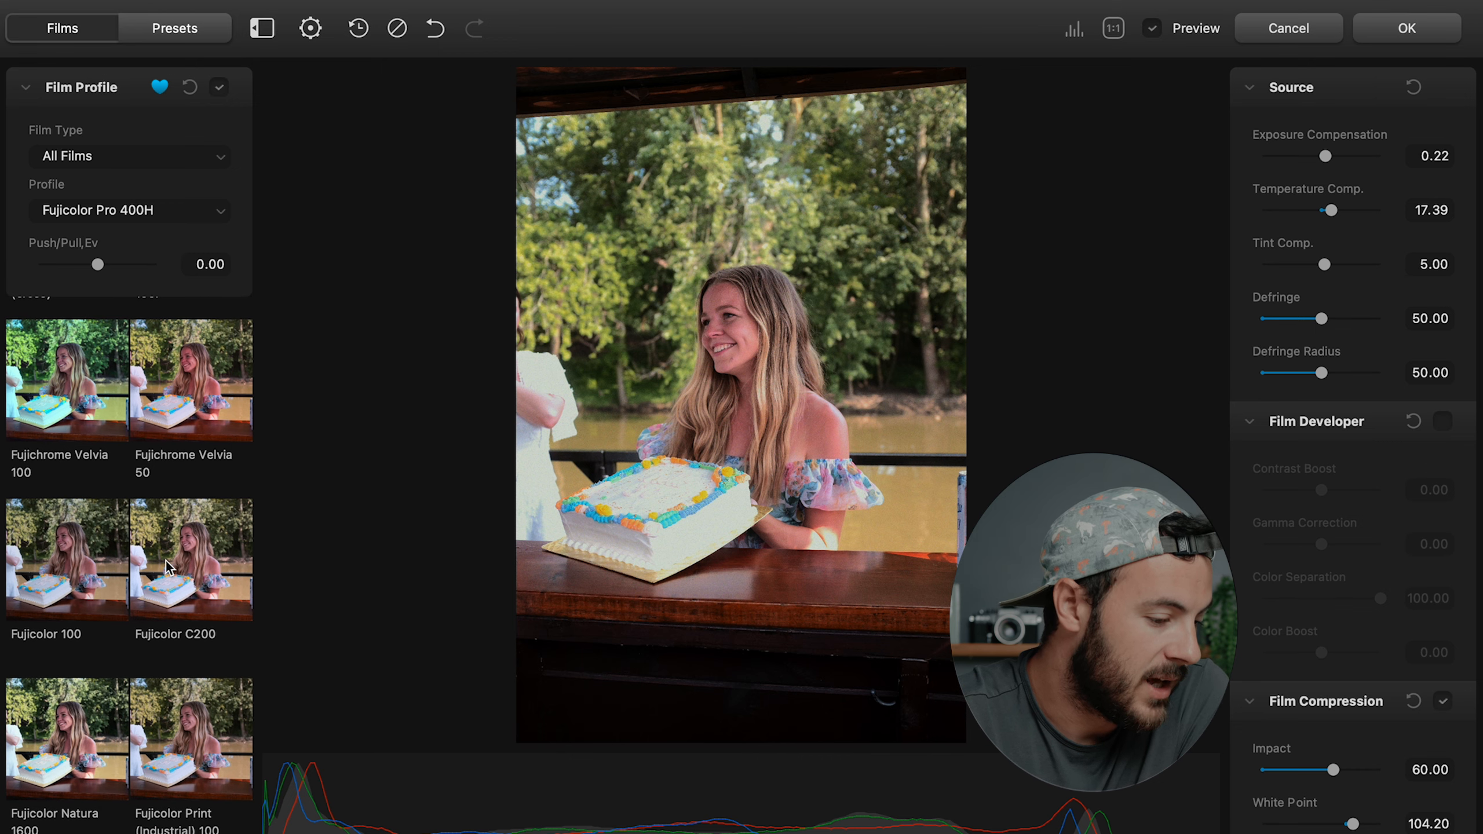
{"action": "scroll", "coordinate": [199, 578], "scroll_direction": "down", "scroll_amount": 3}
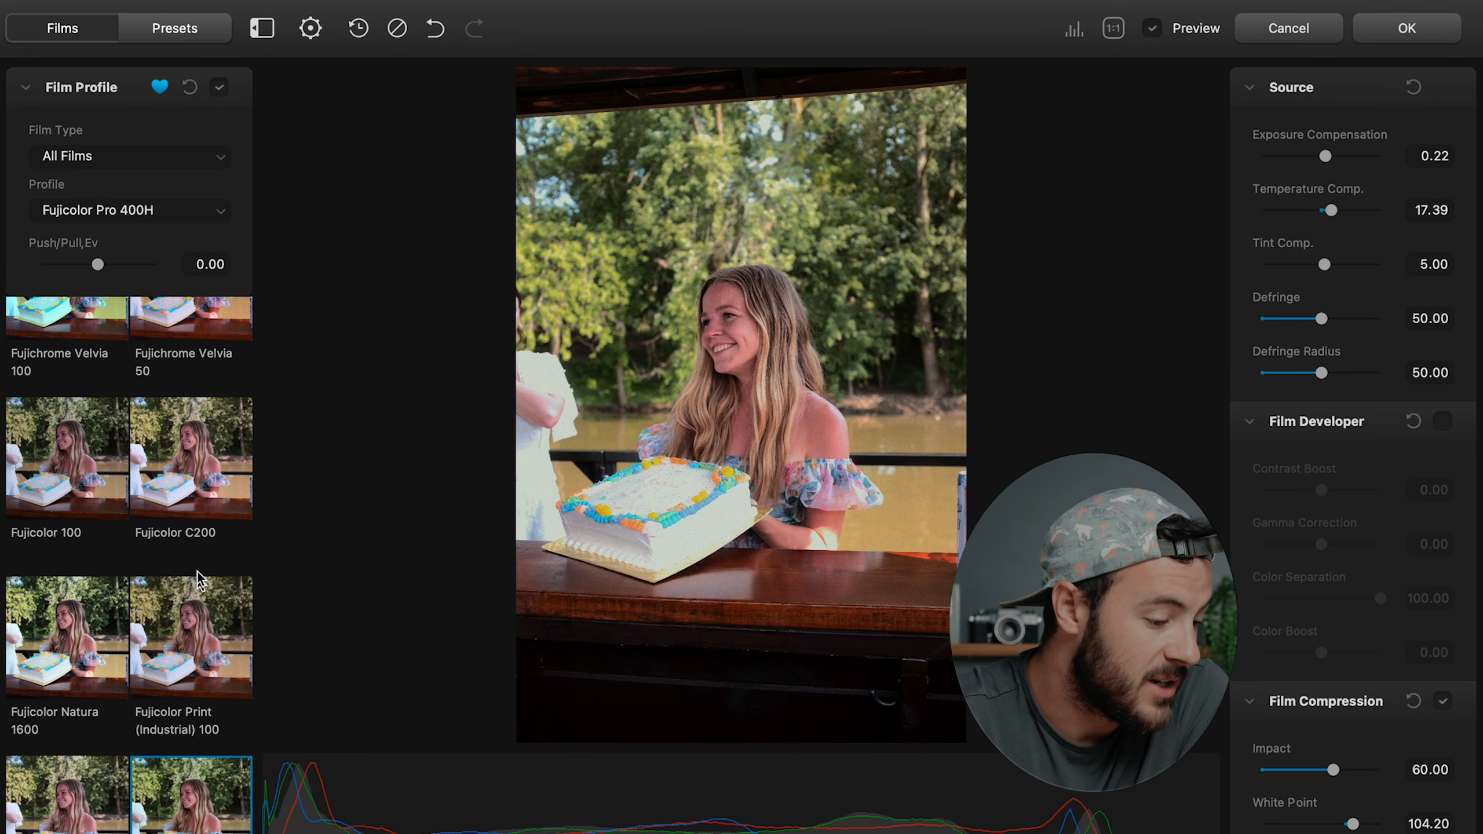
Try the Fujicolor C200 film profile on the photo, then switch back to Fujicolor Pro 400H.
{"action": "left_click", "coordinate": [202, 520]}
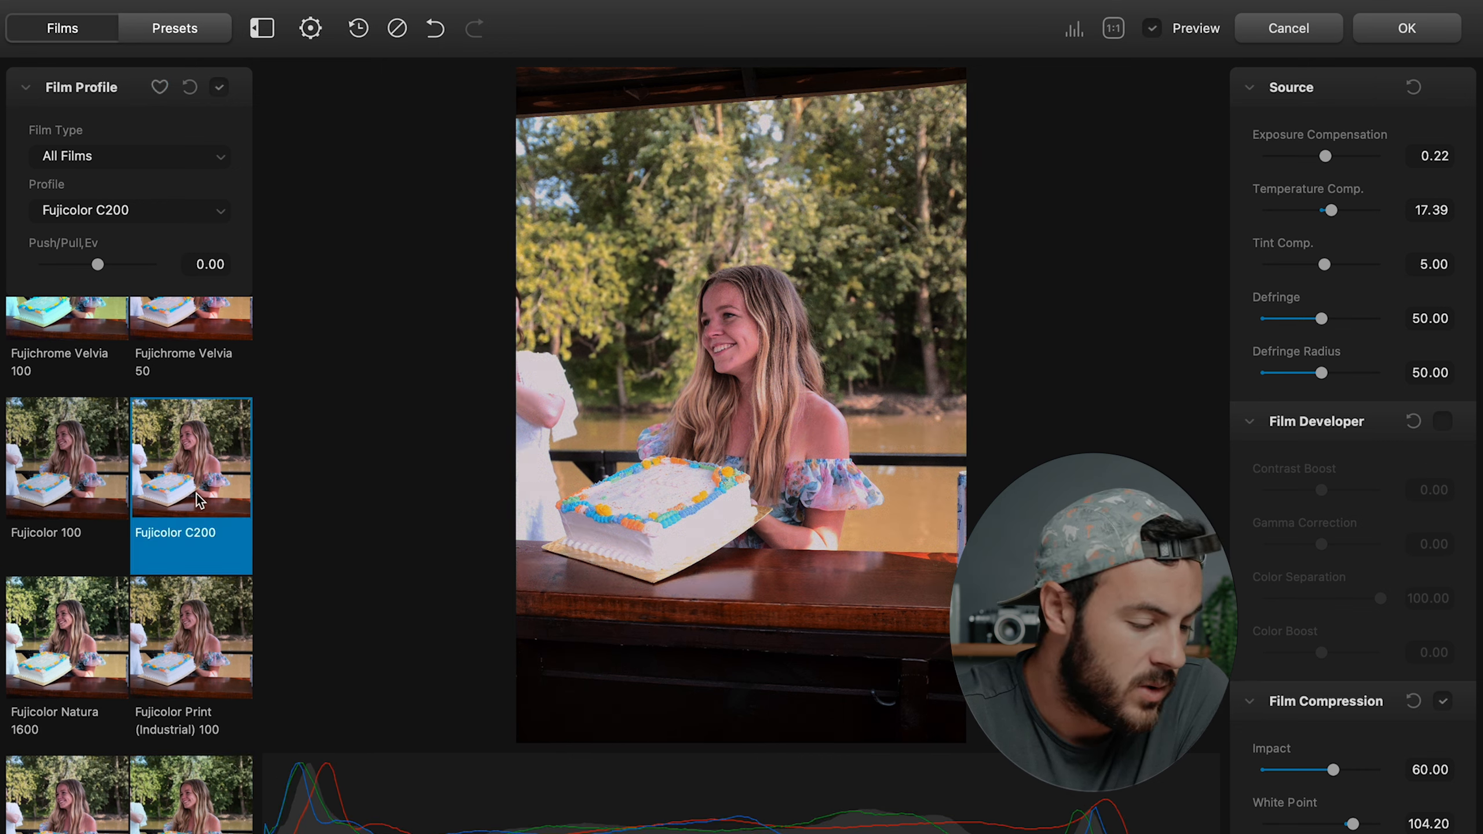
{"action": "scroll", "coordinate": [227, 654], "scroll_direction": "down", "scroll_amount": 4}
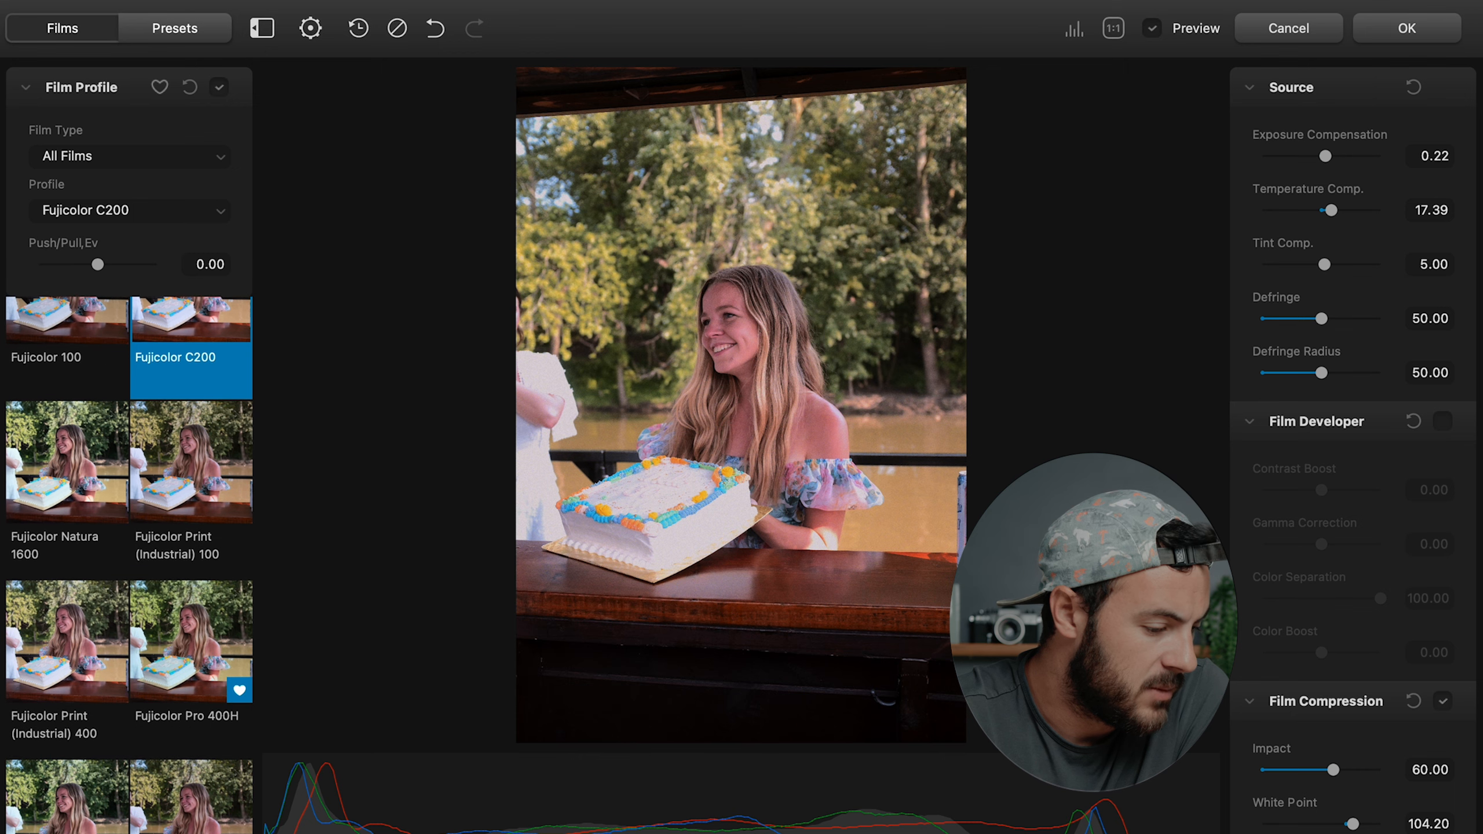
{"action": "left_click", "coordinate": [193, 628]}
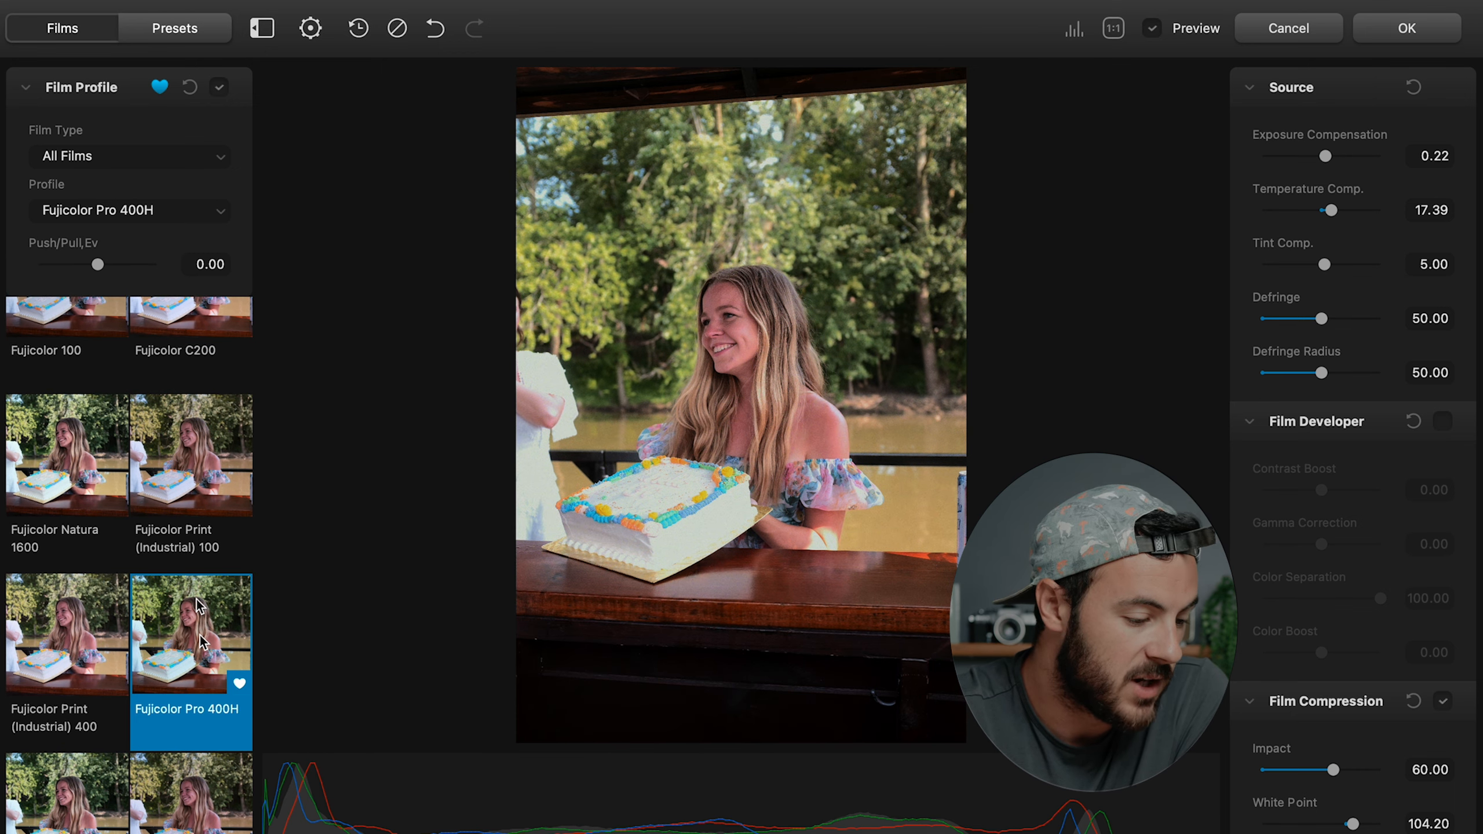
Try the Kodak Ektachrome E100 (2017) and Kodak Gold 200 film profiles on the photo.
{"action": "scroll", "coordinate": [201, 642], "scroll_direction": "down", "scroll_amount": 4}
{"action": "scroll", "coordinate": [200, 641], "scroll_direction": "down", "scroll_amount": 10}
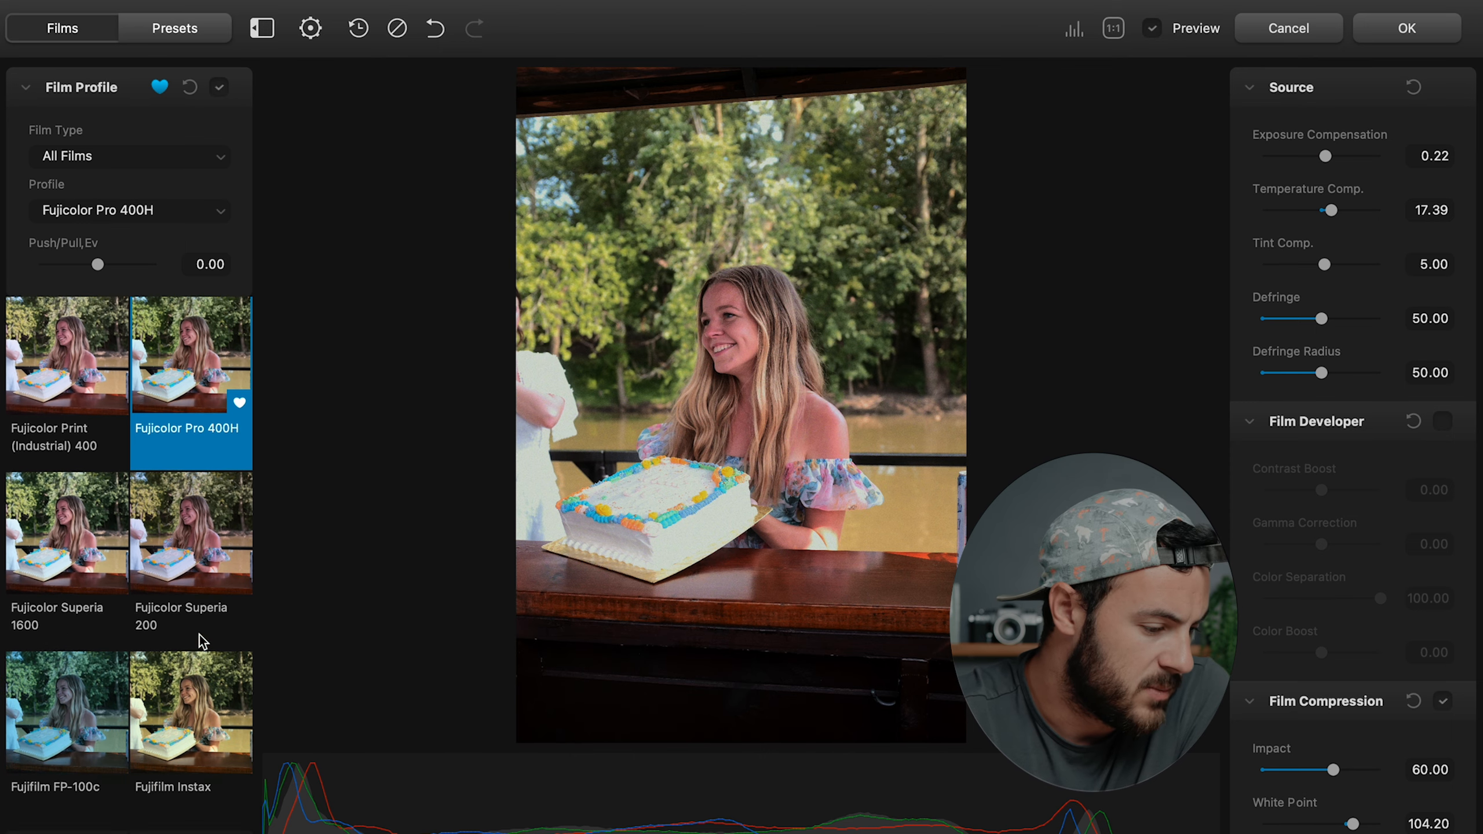
{"action": "scroll", "coordinate": [202, 641], "scroll_direction": "down", "scroll_amount": 4}
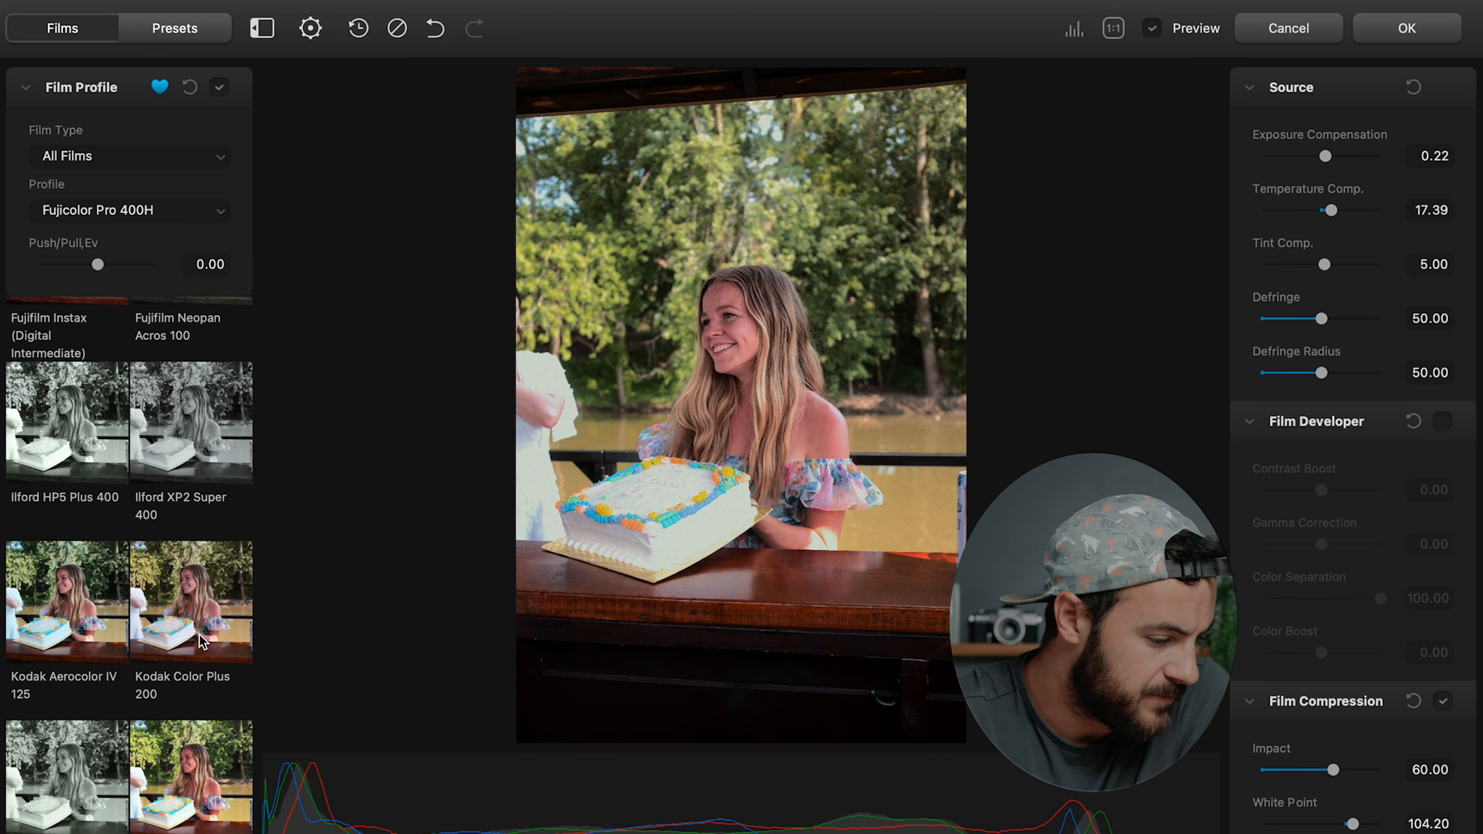
{"action": "scroll", "coordinate": [202, 640], "scroll_direction": "down", "scroll_amount": 5}
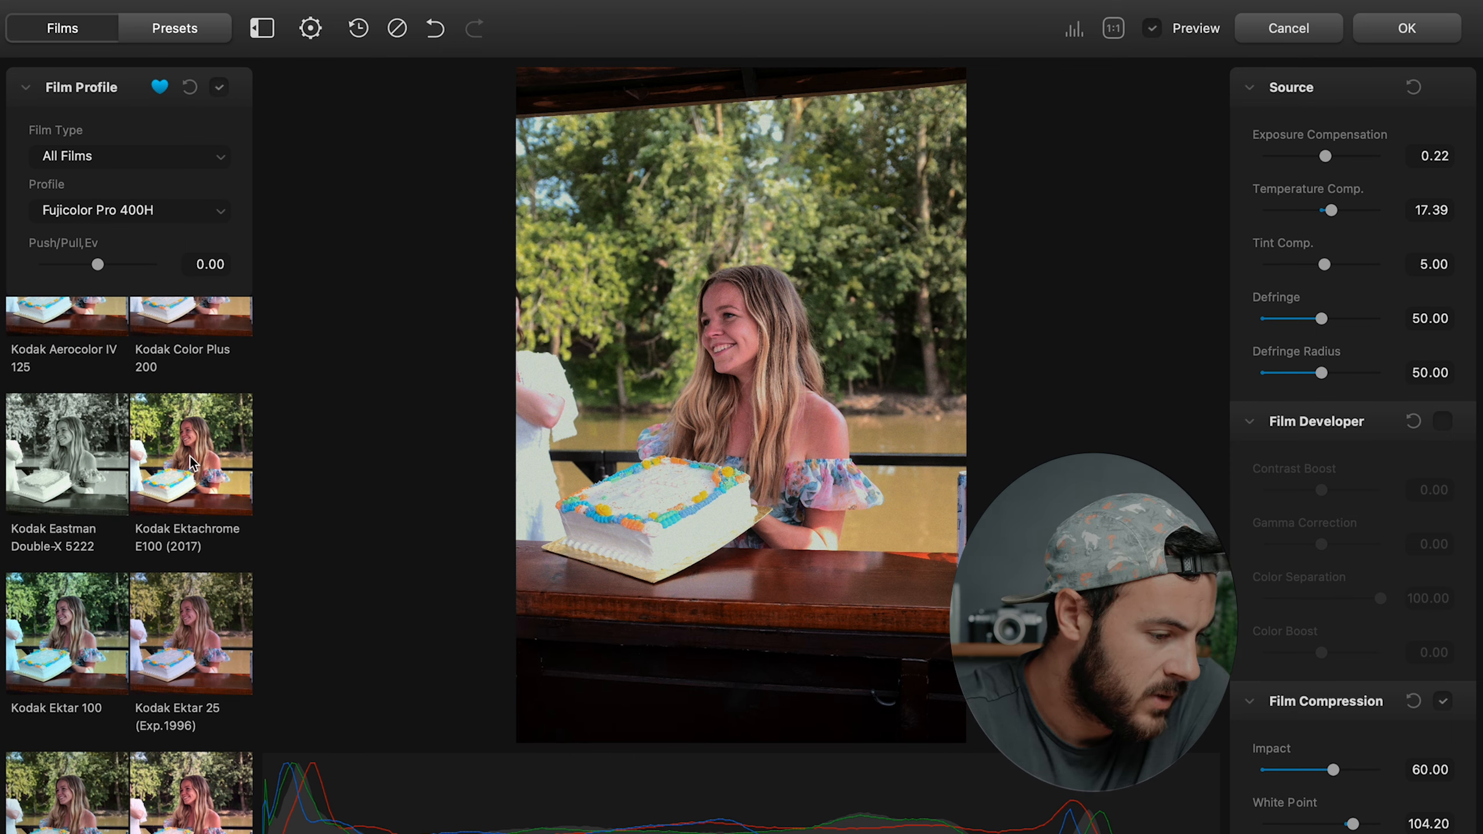
{"action": "left_click", "coordinate": [179, 516]}
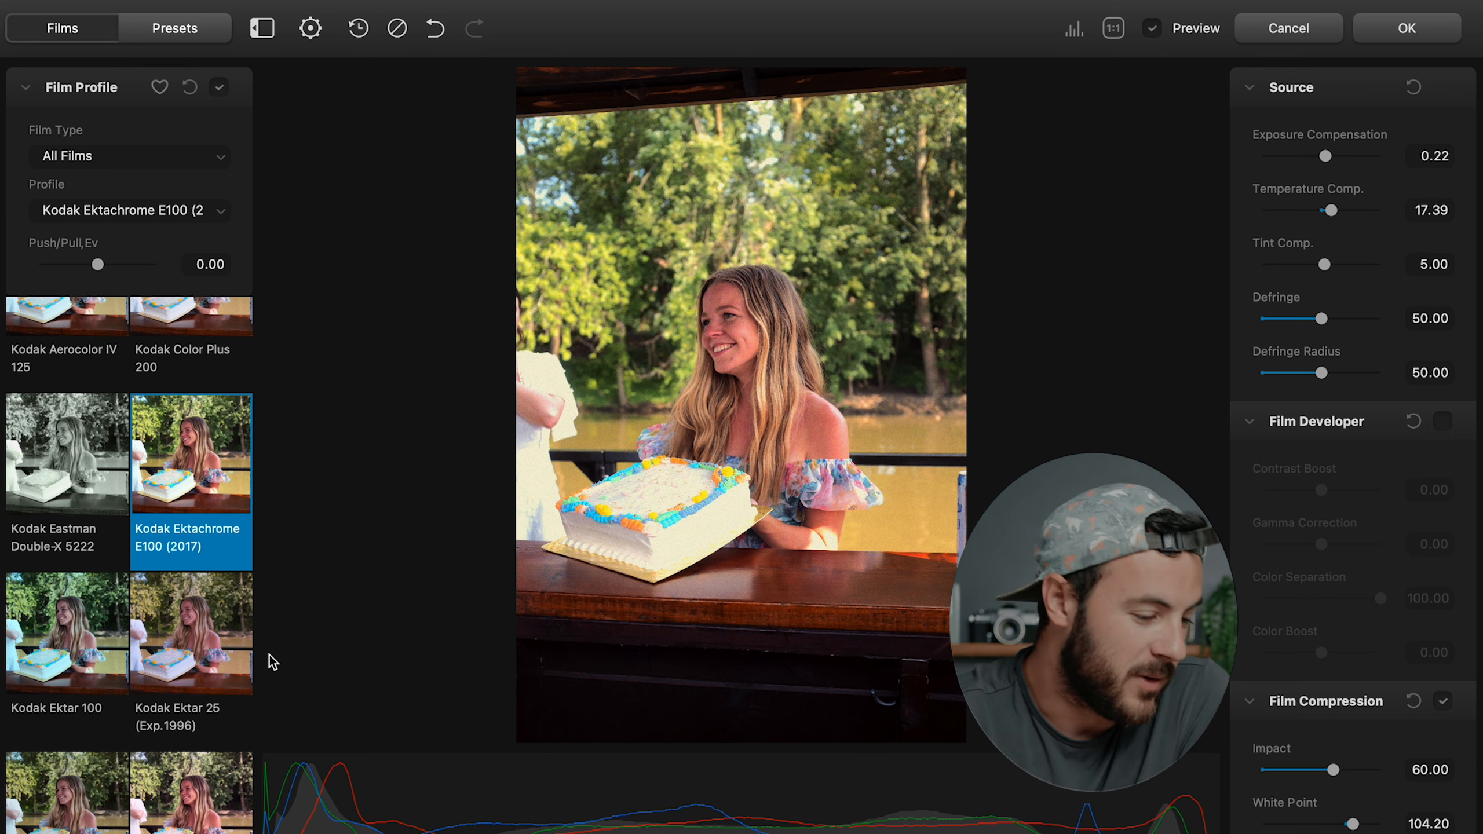
{"action": "scroll", "coordinate": [164, 748], "scroll_direction": "down", "scroll_amount": 3}
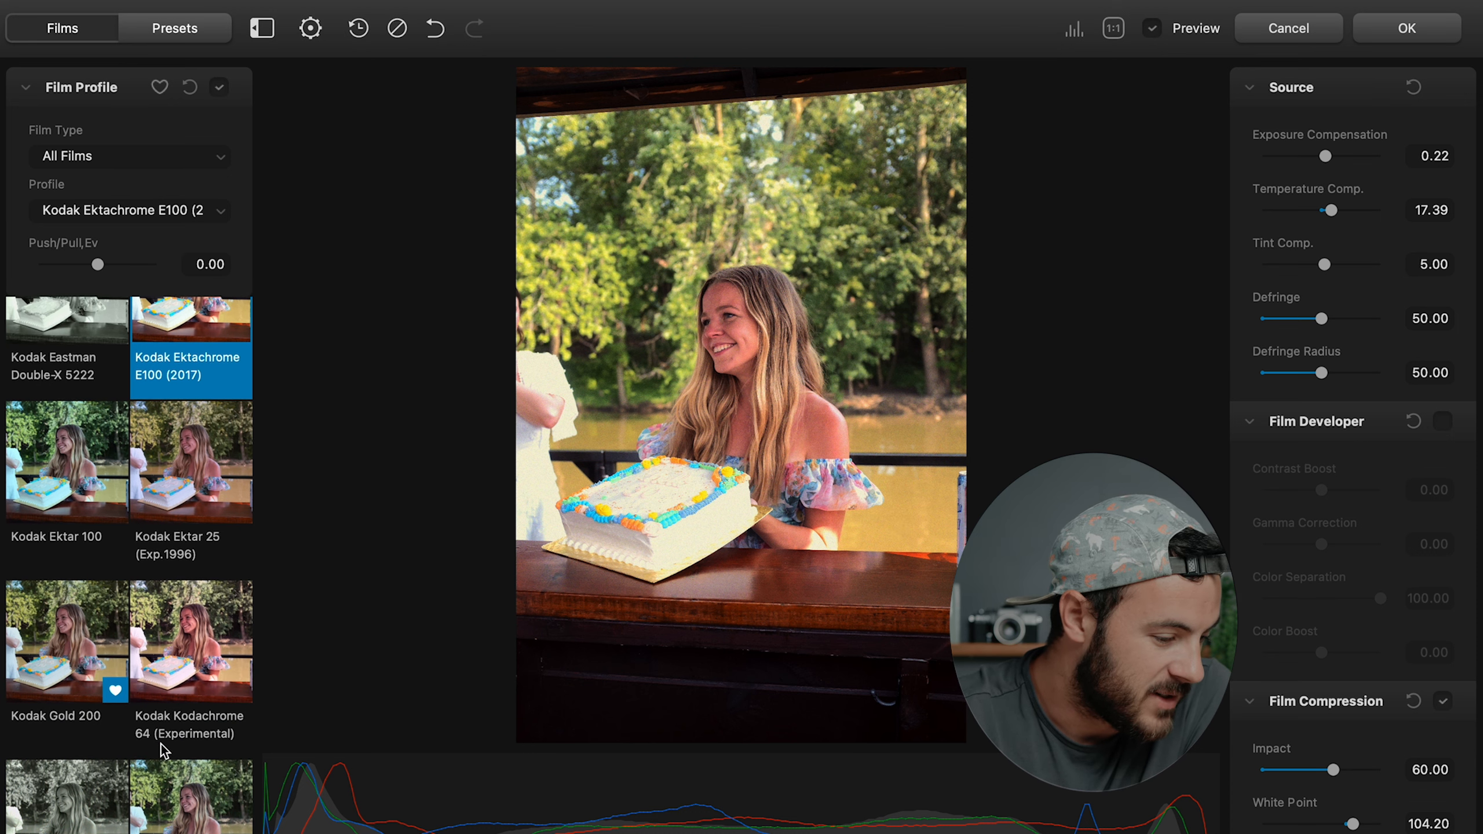
{"action": "left_click", "coordinate": [77, 664]}
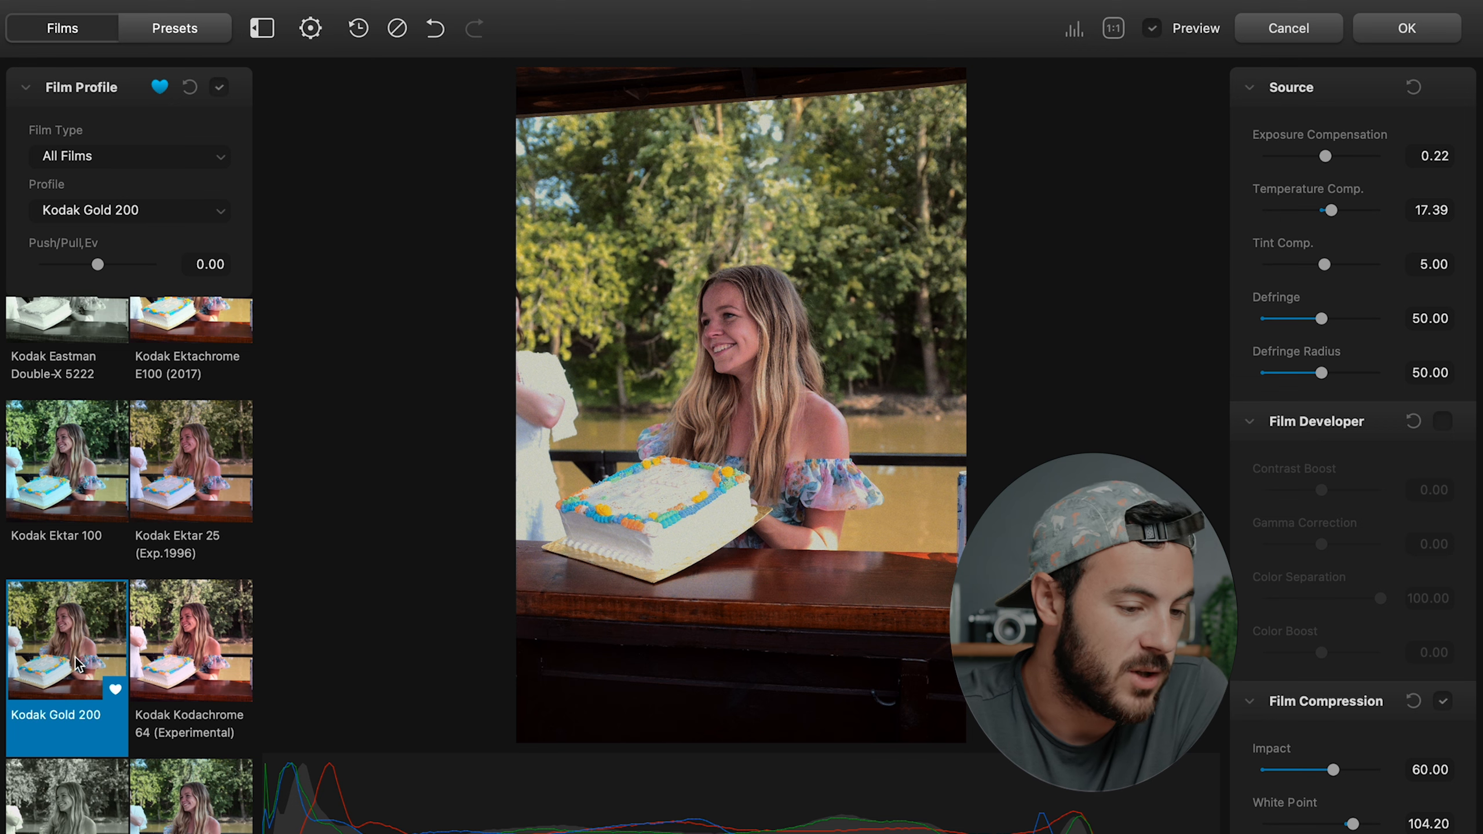
Apply the Kodak Portra 400 film profile and look through the remaining film stocks in the list.
{"action": "scroll", "coordinate": [96, 681], "scroll_direction": "down", "scroll_amount": 5}
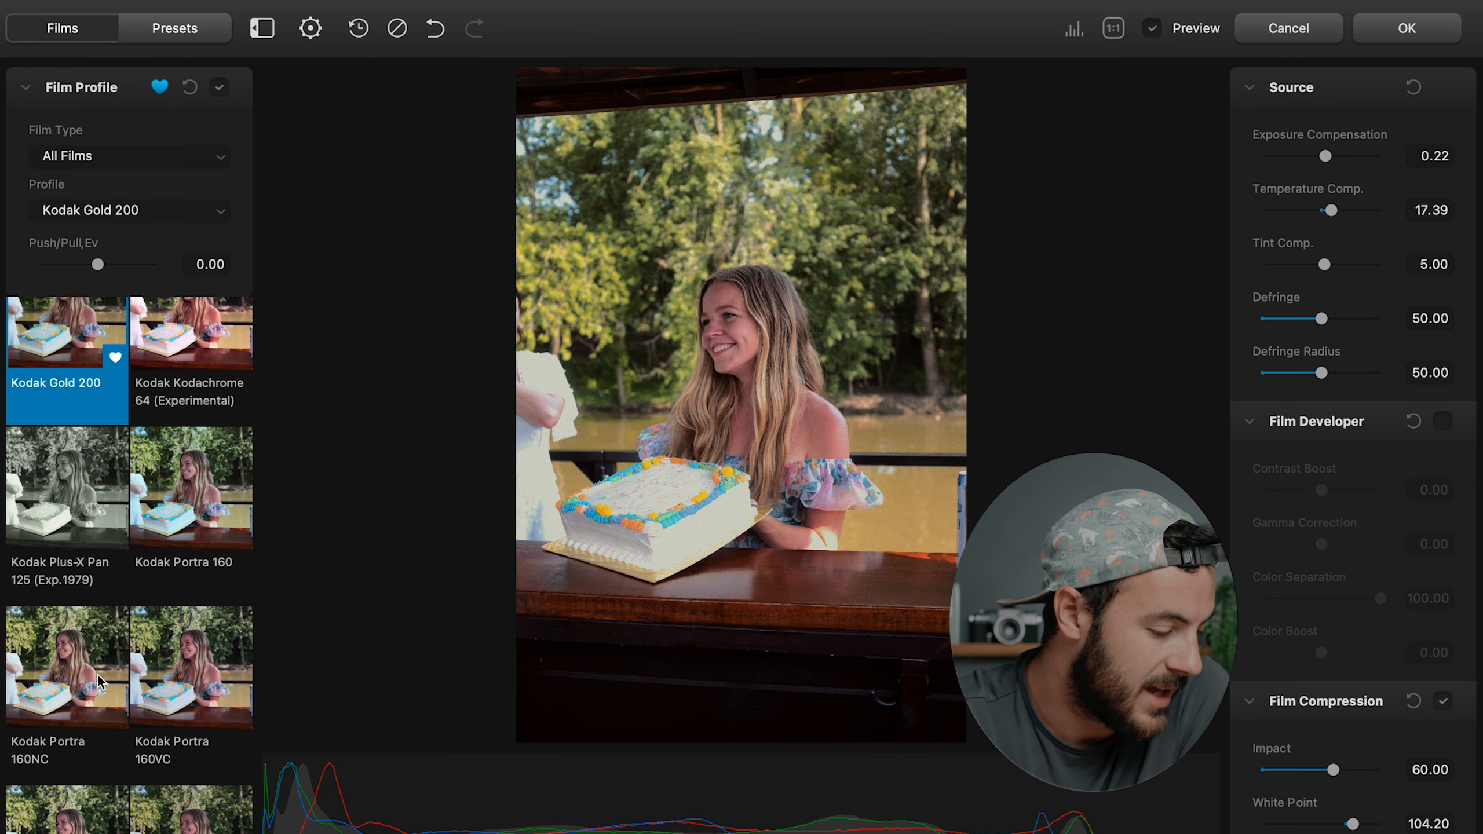
{"action": "scroll", "coordinate": [98, 681], "scroll_direction": "down", "scroll_amount": 2}
{"action": "left_click", "coordinate": [92, 808]}
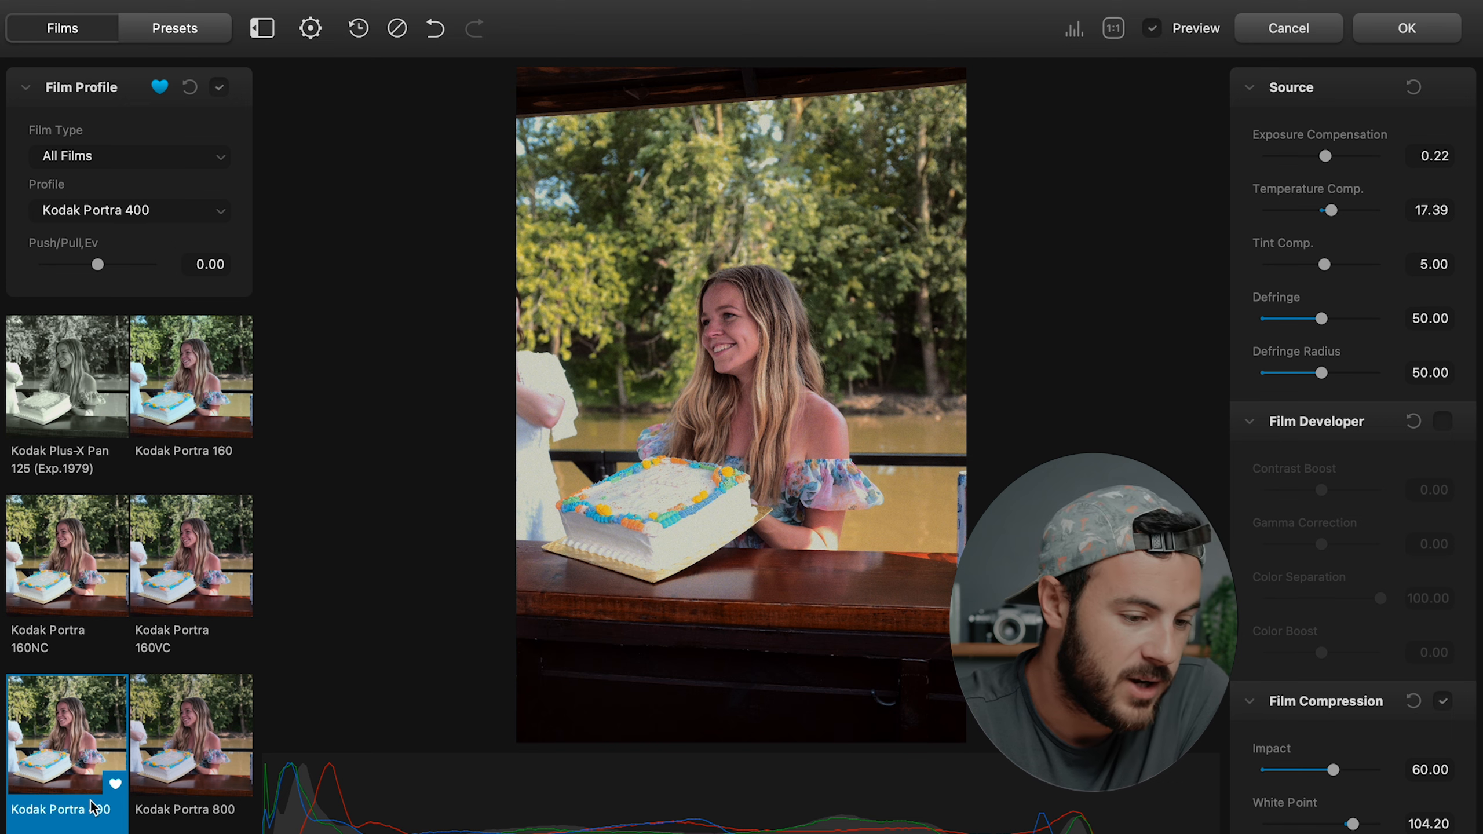
{"action": "scroll", "coordinate": [92, 808], "scroll_direction": "down", "scroll_amount": 3}
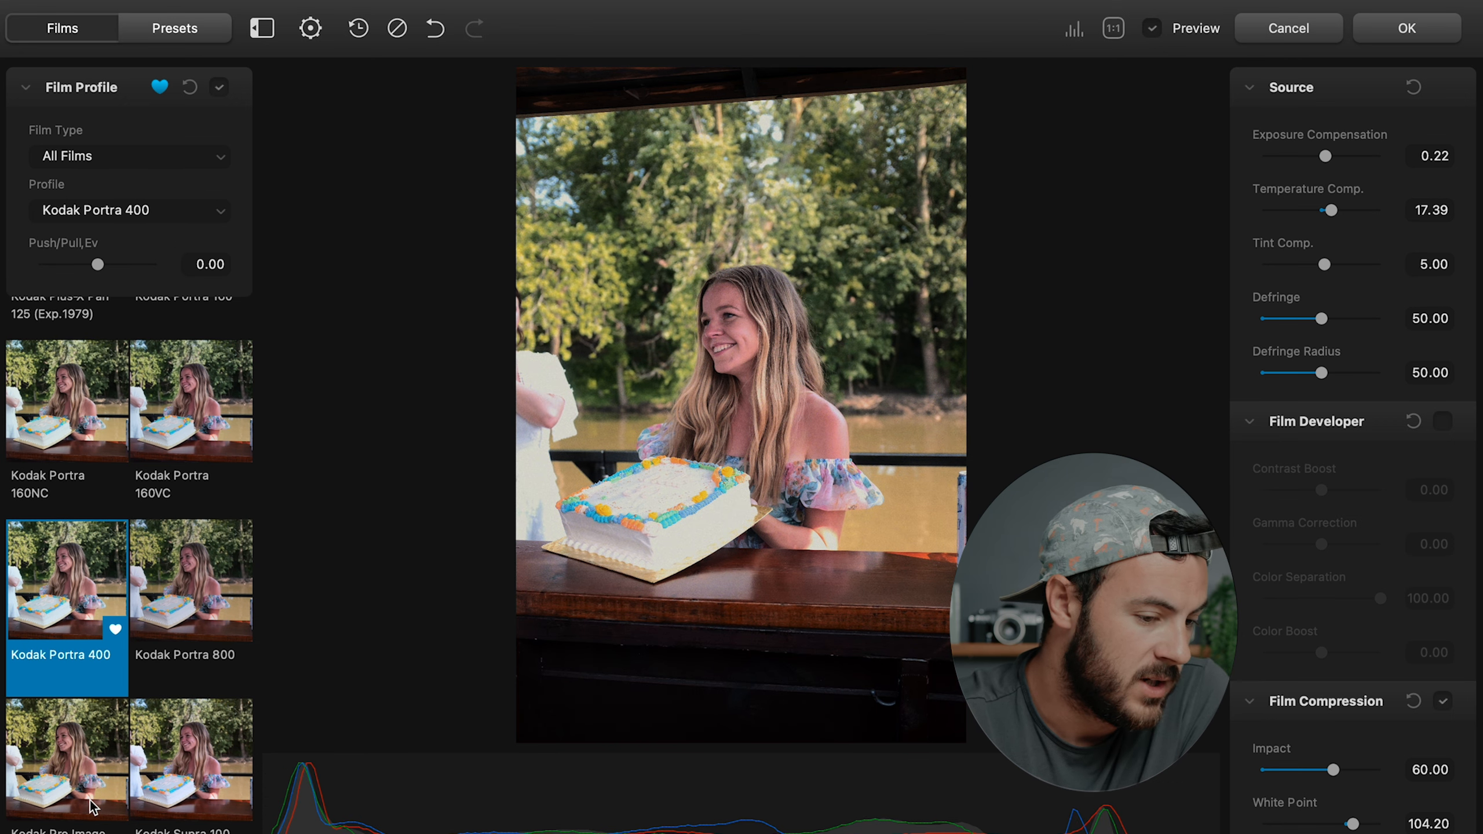
{"action": "scroll", "coordinate": [92, 808], "scroll_direction": "down", "scroll_amount": 10}
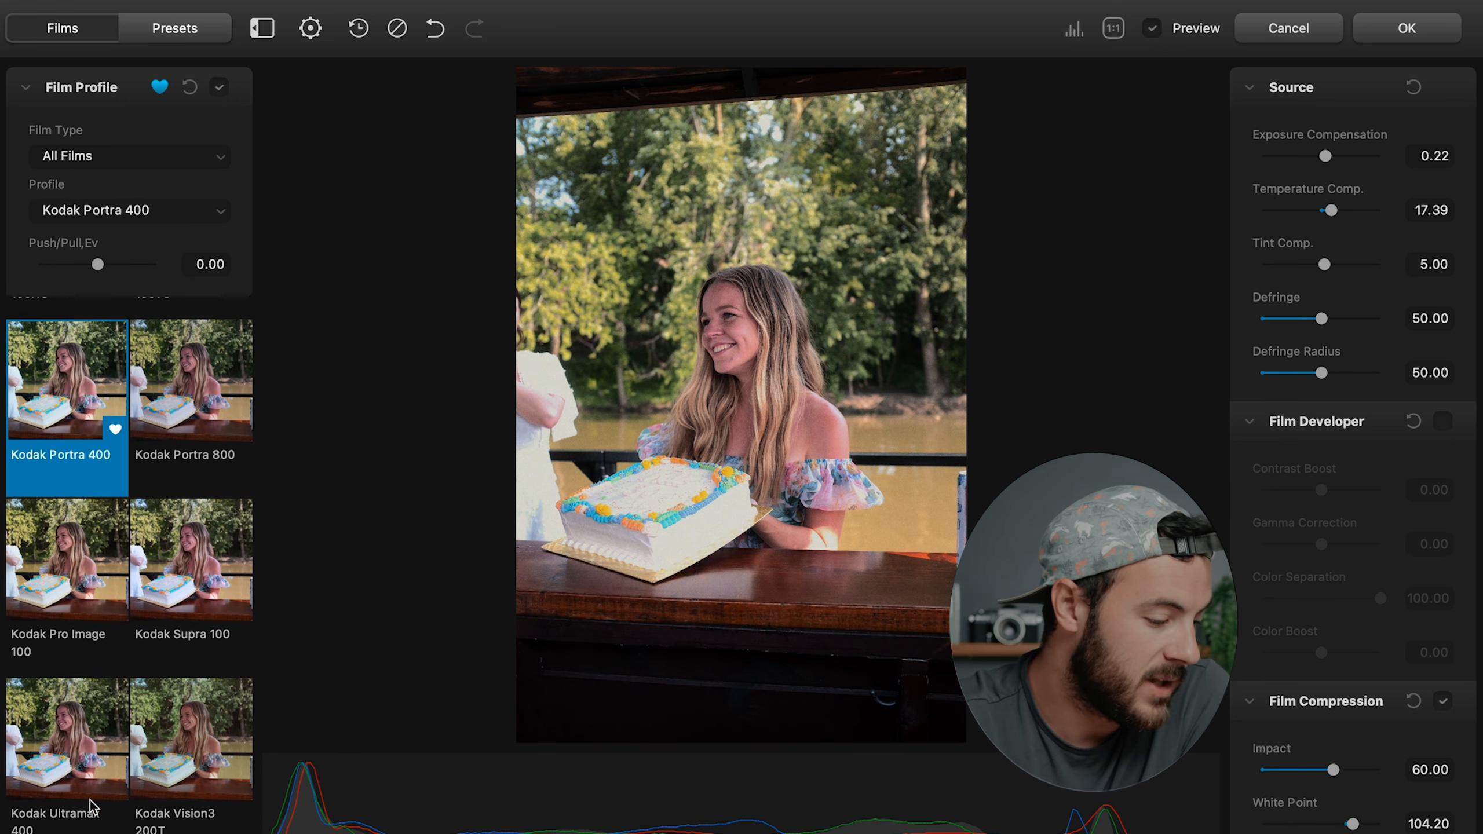
{"action": "scroll", "coordinate": [92, 809], "scroll_direction": "down", "scroll_amount": 20}
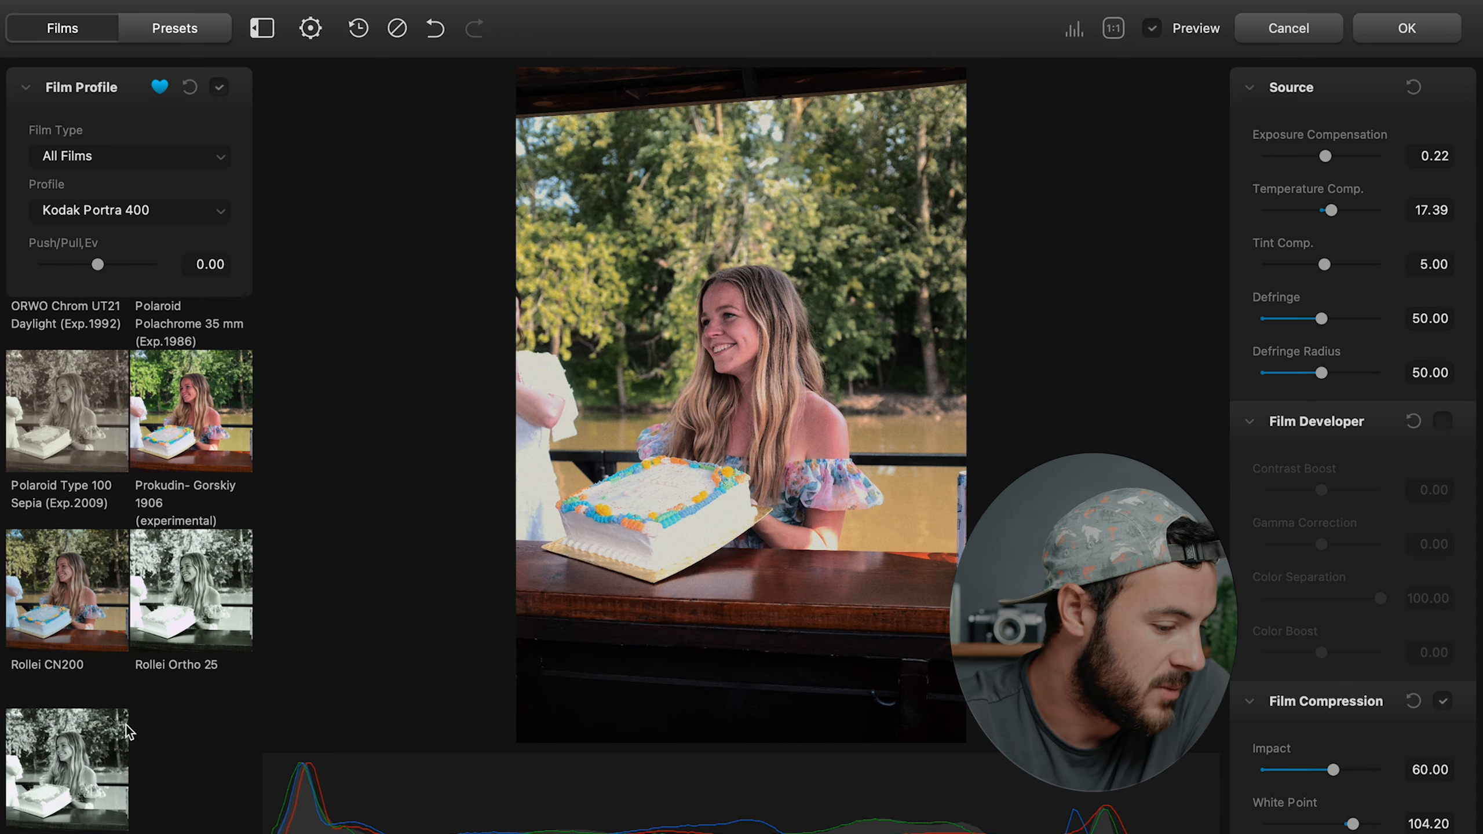
{"action": "scroll", "coordinate": [129, 731], "scroll_direction": "up", "scroll_amount": 20}
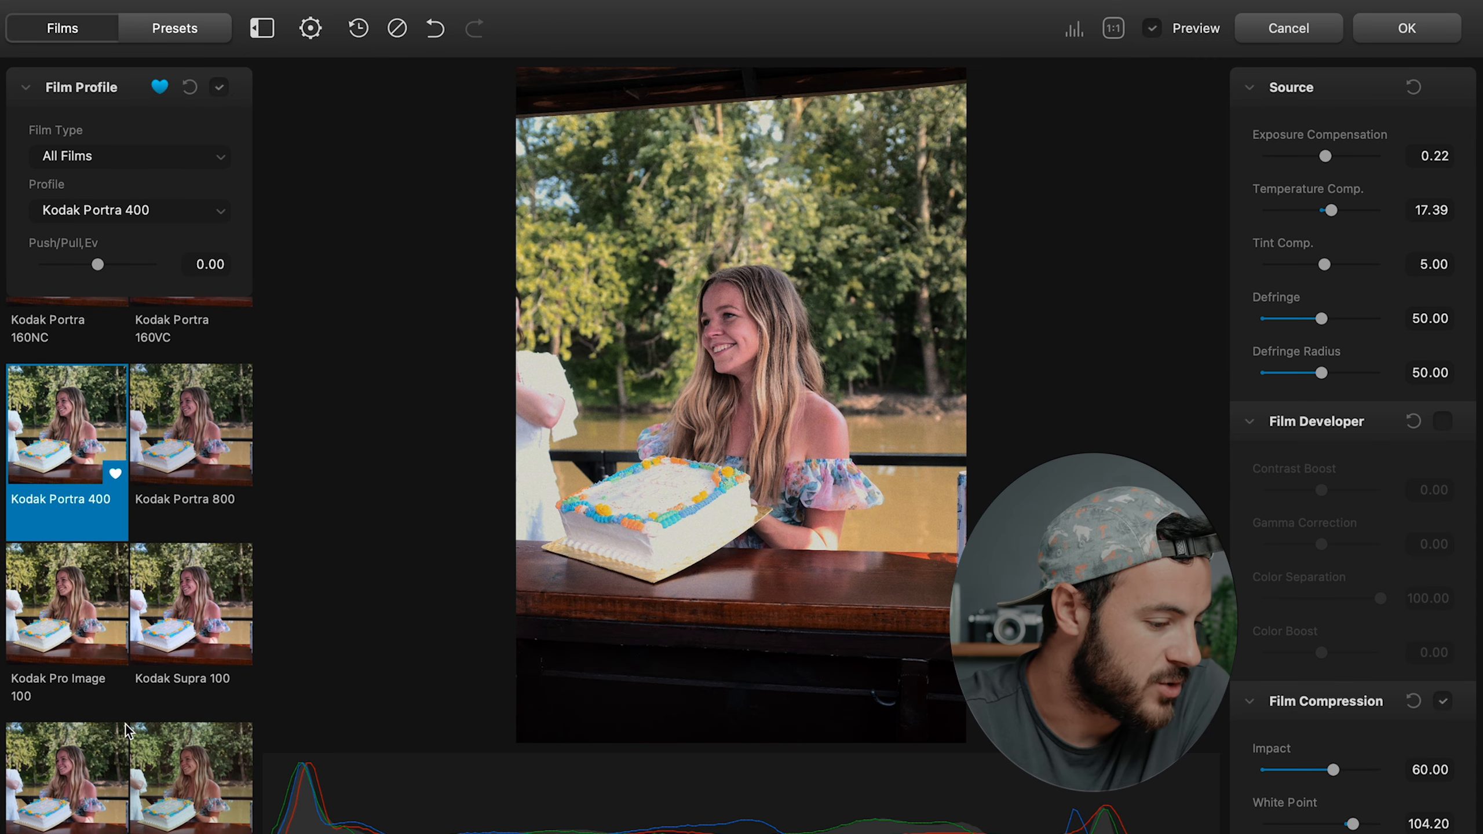
{"action": "scroll", "coordinate": [129, 732], "scroll_direction": "up", "scroll_amount": 3}
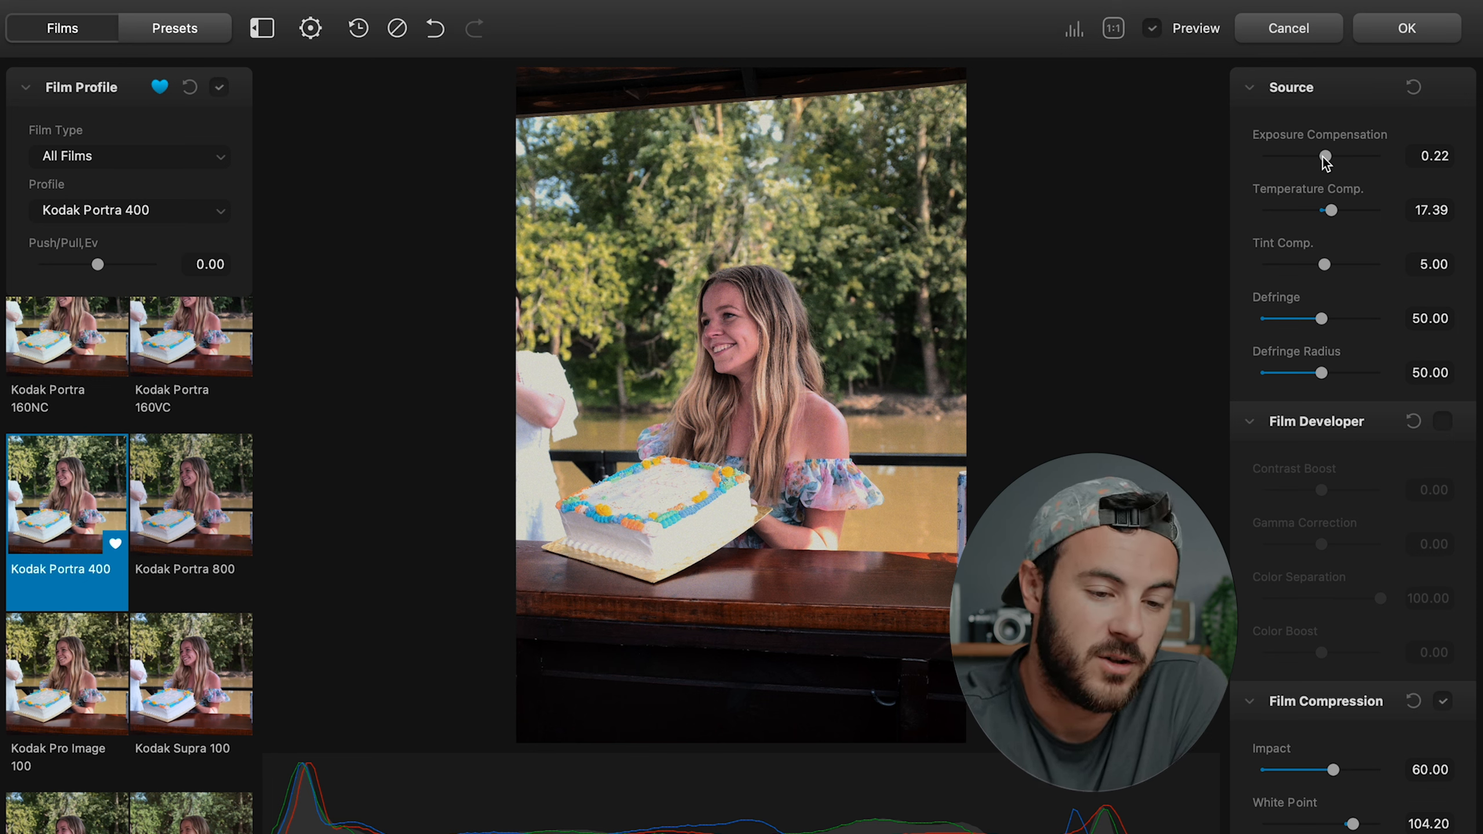
Set the source exposure compensation to 0.11 and temperature compensation to 29.21, and check the woman's face up close.
{"action": "left_click_drag", "start_coordinate": [1324, 156], "coordinate": [1321, 157]}
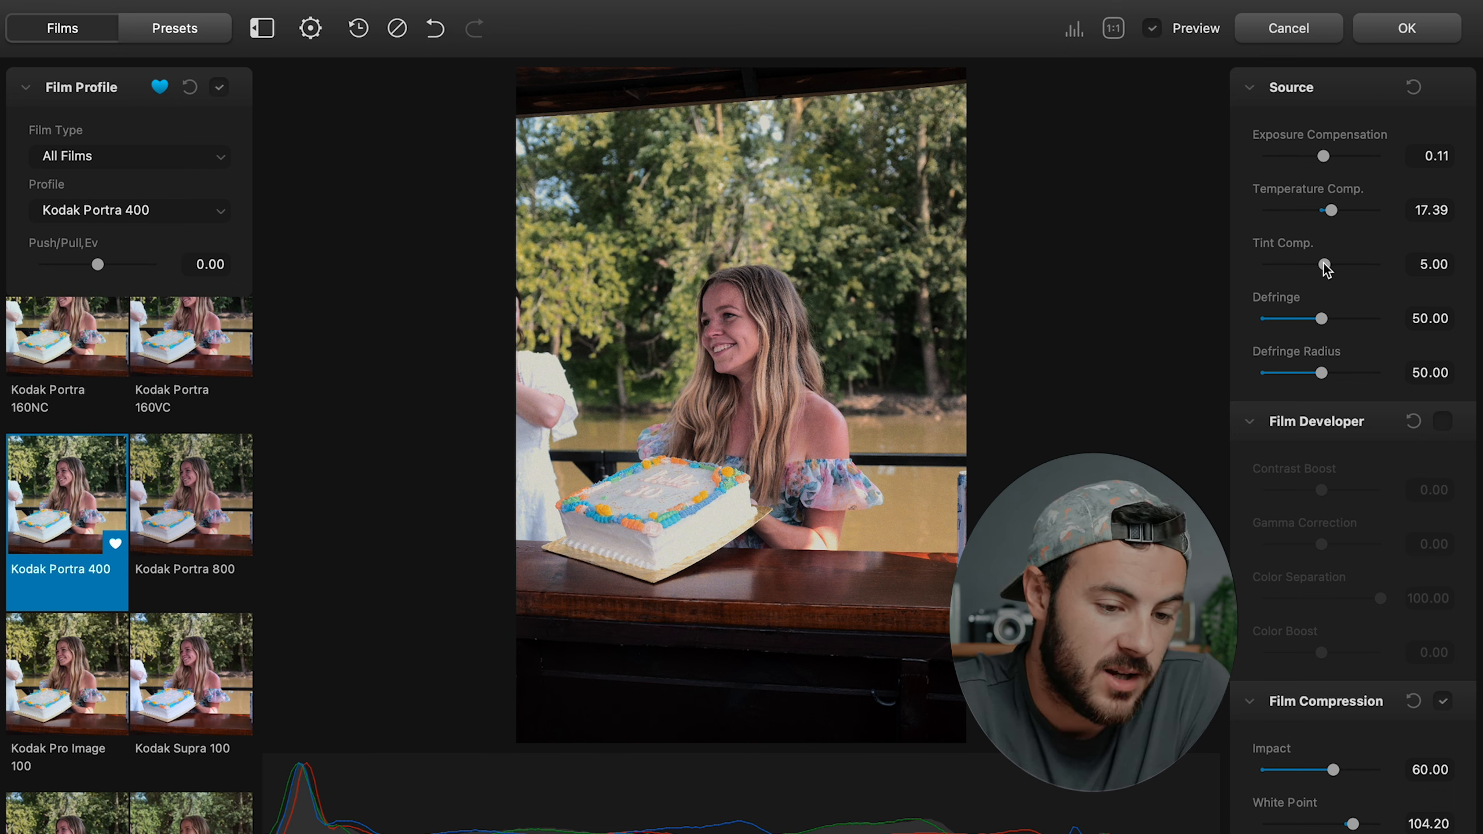
{"action": "left_click_drag", "start_coordinate": [1333, 220], "coordinate": [1339, 221]}
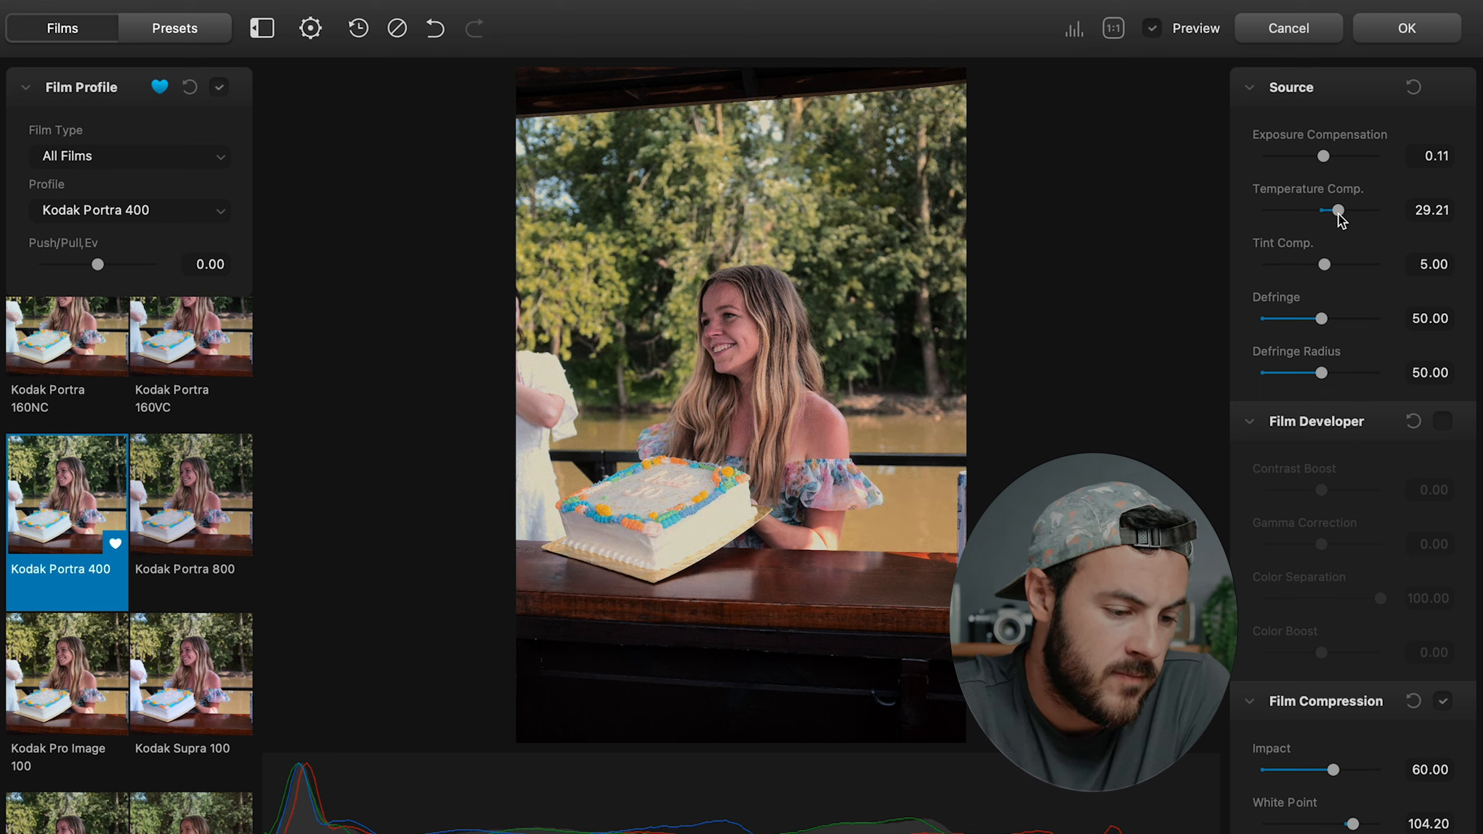
{"action": "scroll", "coordinate": [1297, 274], "scroll_direction": "down", "scroll_amount": 3}
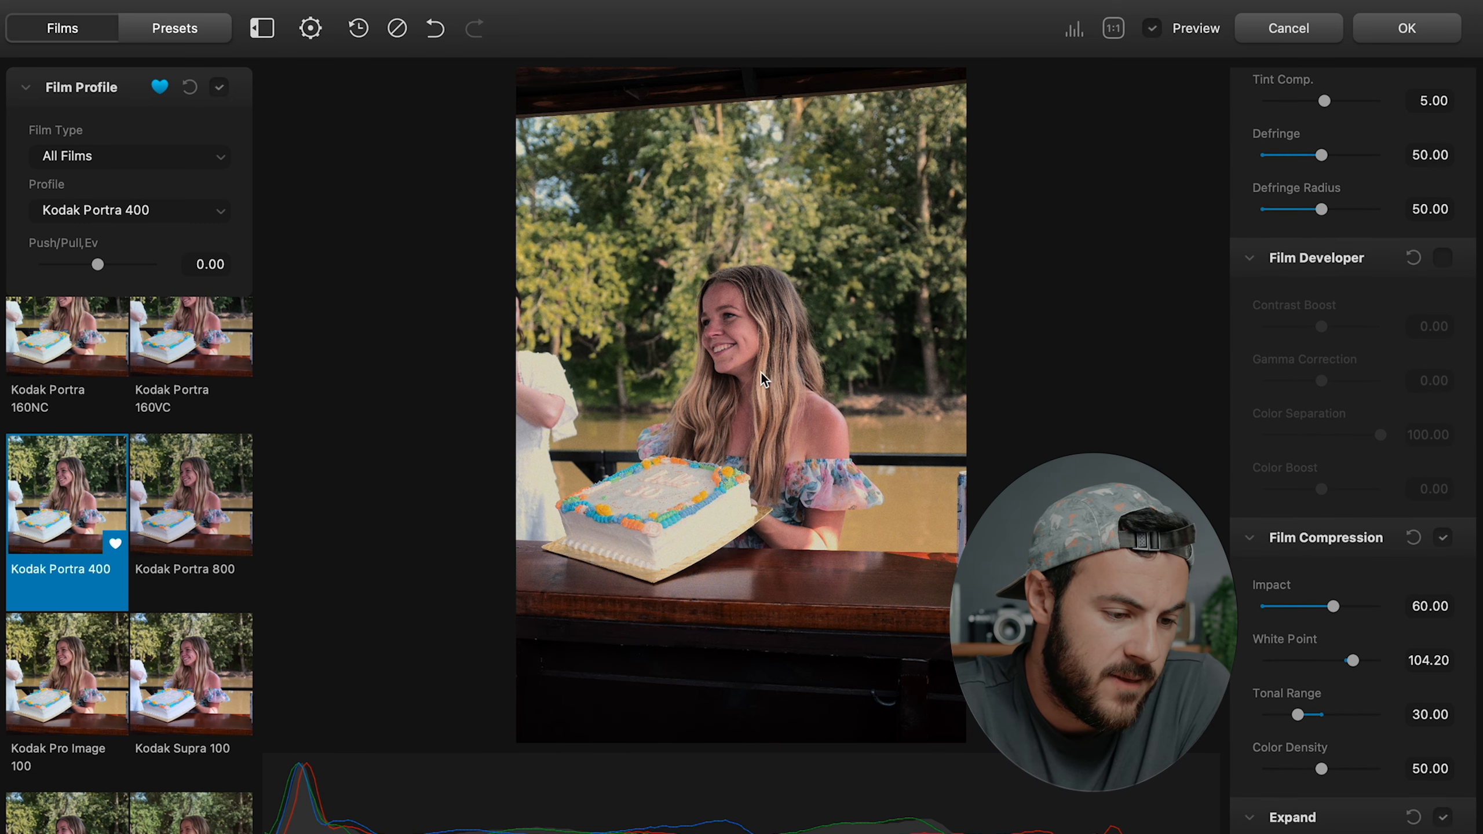
{"action": "left_click", "coordinate": [733, 333]}
{"action": "left_click_drag", "start_coordinate": [717, 246], "coordinate": [1168, 439]}
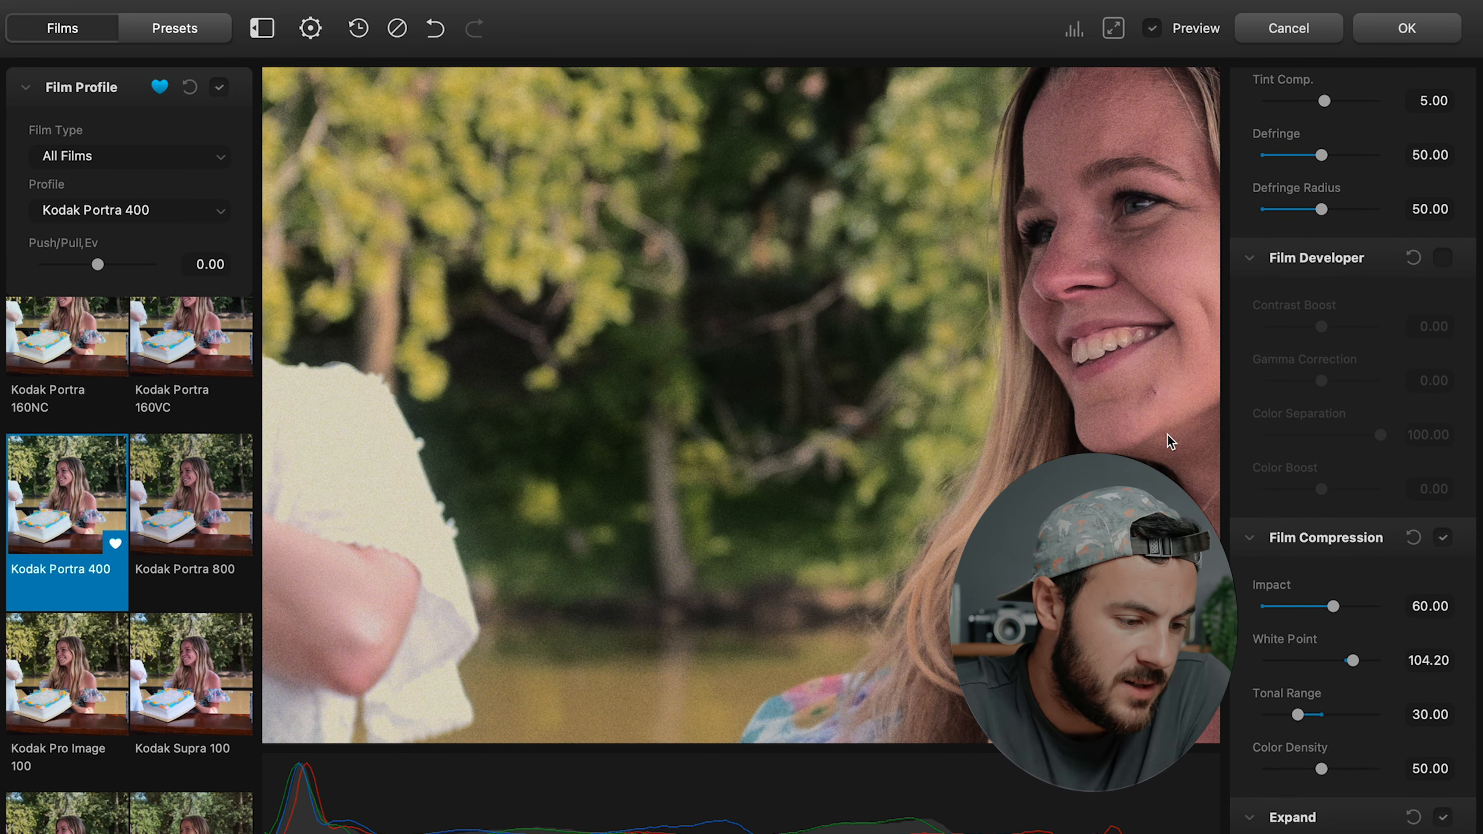
{"action": "left_click", "coordinate": [1073, 370]}
Set the film grain amount to 8.83 and inspect the grain in the photo at full size.
{"action": "scroll", "coordinate": [1318, 706], "scroll_direction": "down", "scroll_amount": 10}
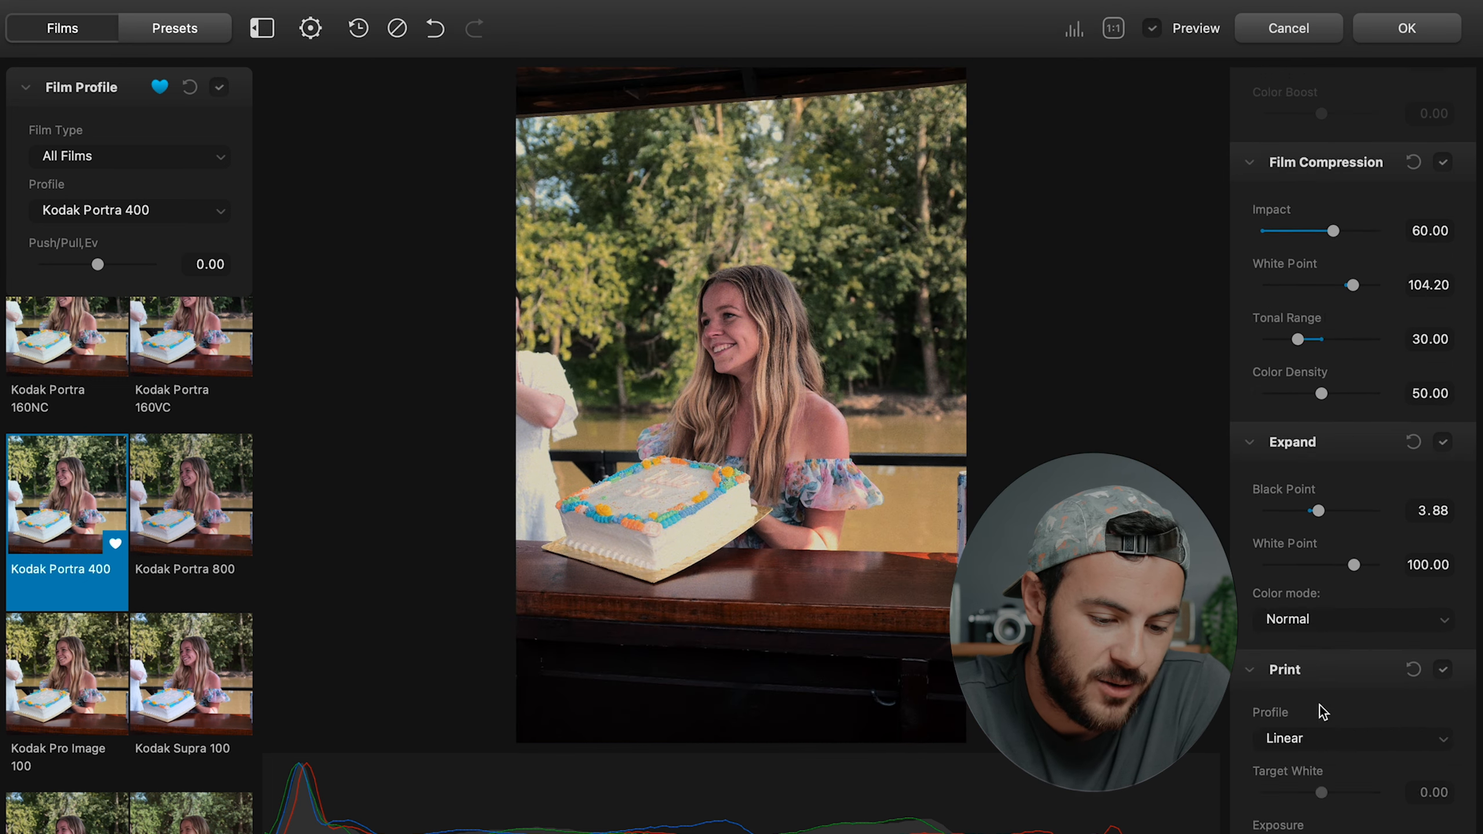
{"action": "scroll", "coordinate": [1320, 705], "scroll_direction": "down", "scroll_amount": 12}
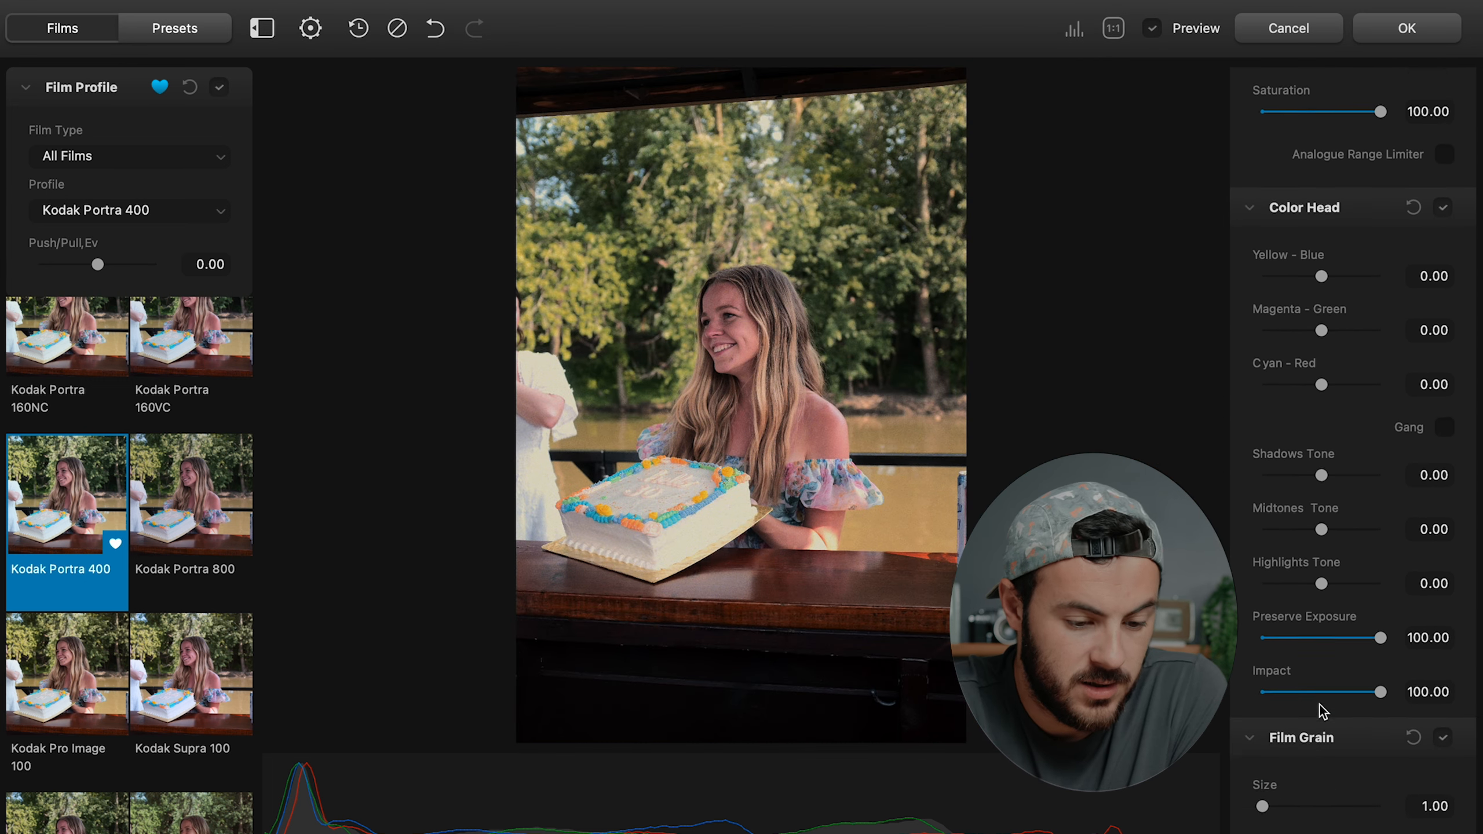
{"action": "scroll", "coordinate": [1319, 704], "scroll_direction": "down", "scroll_amount": 2}
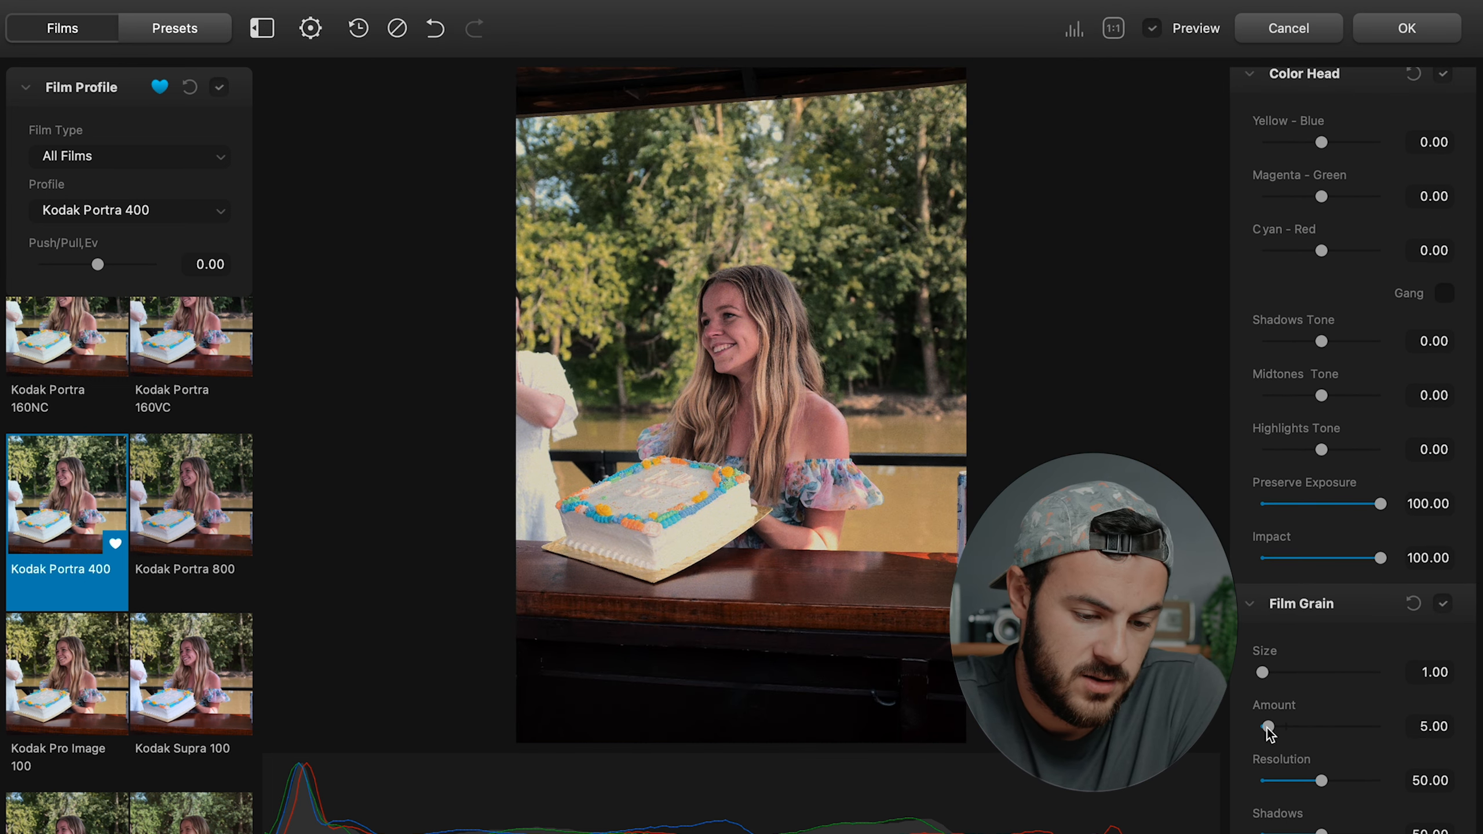
{"action": "left_click_drag", "start_coordinate": [1270, 726], "coordinate": [1272, 725]}
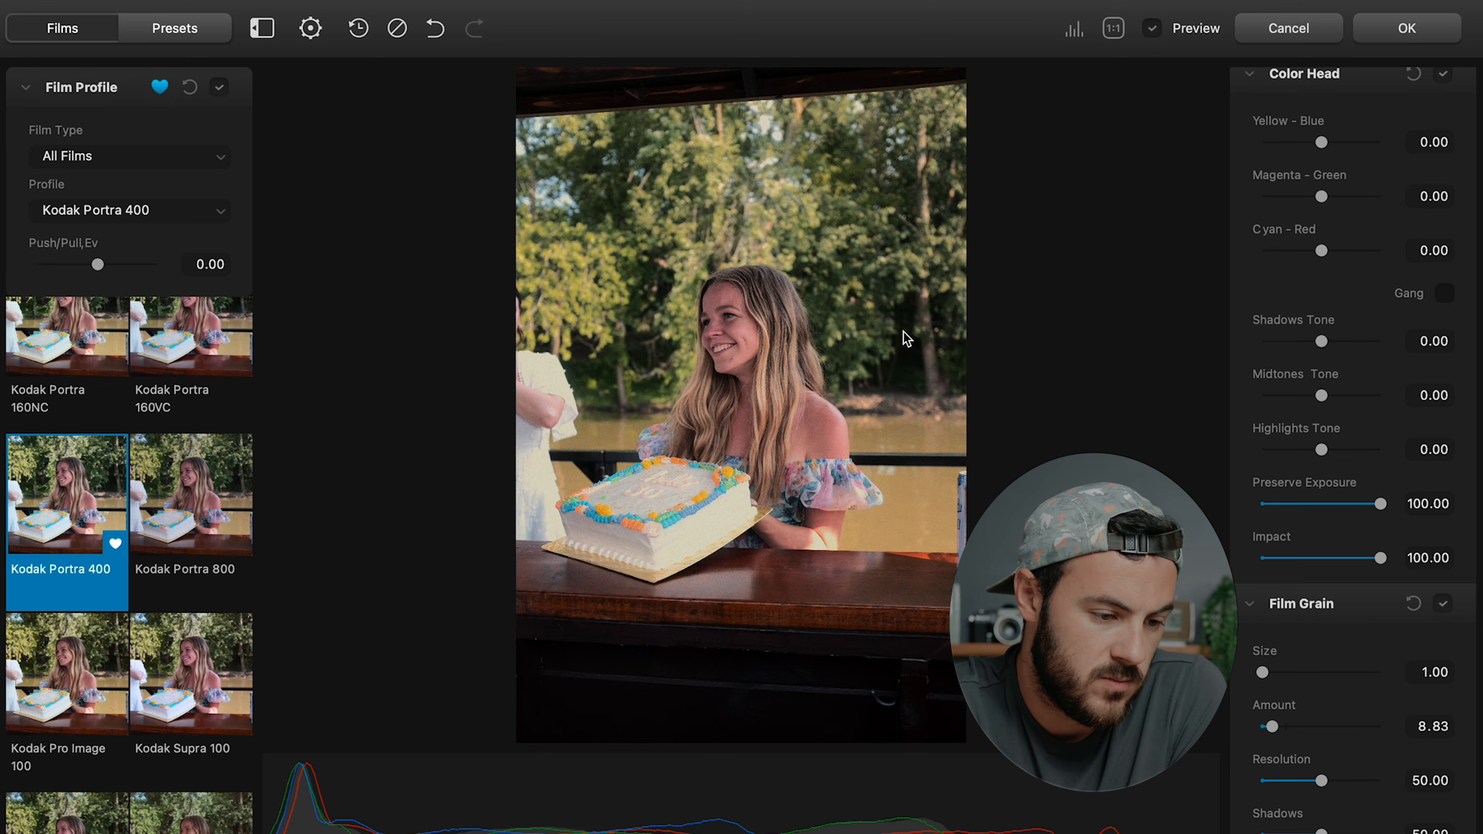
{"action": "left_click", "coordinate": [885, 311]}
{"action": "left_click_drag", "start_coordinate": [887, 303], "coordinate": [894, 586]}
{"action": "left_click", "coordinate": [895, 586]}
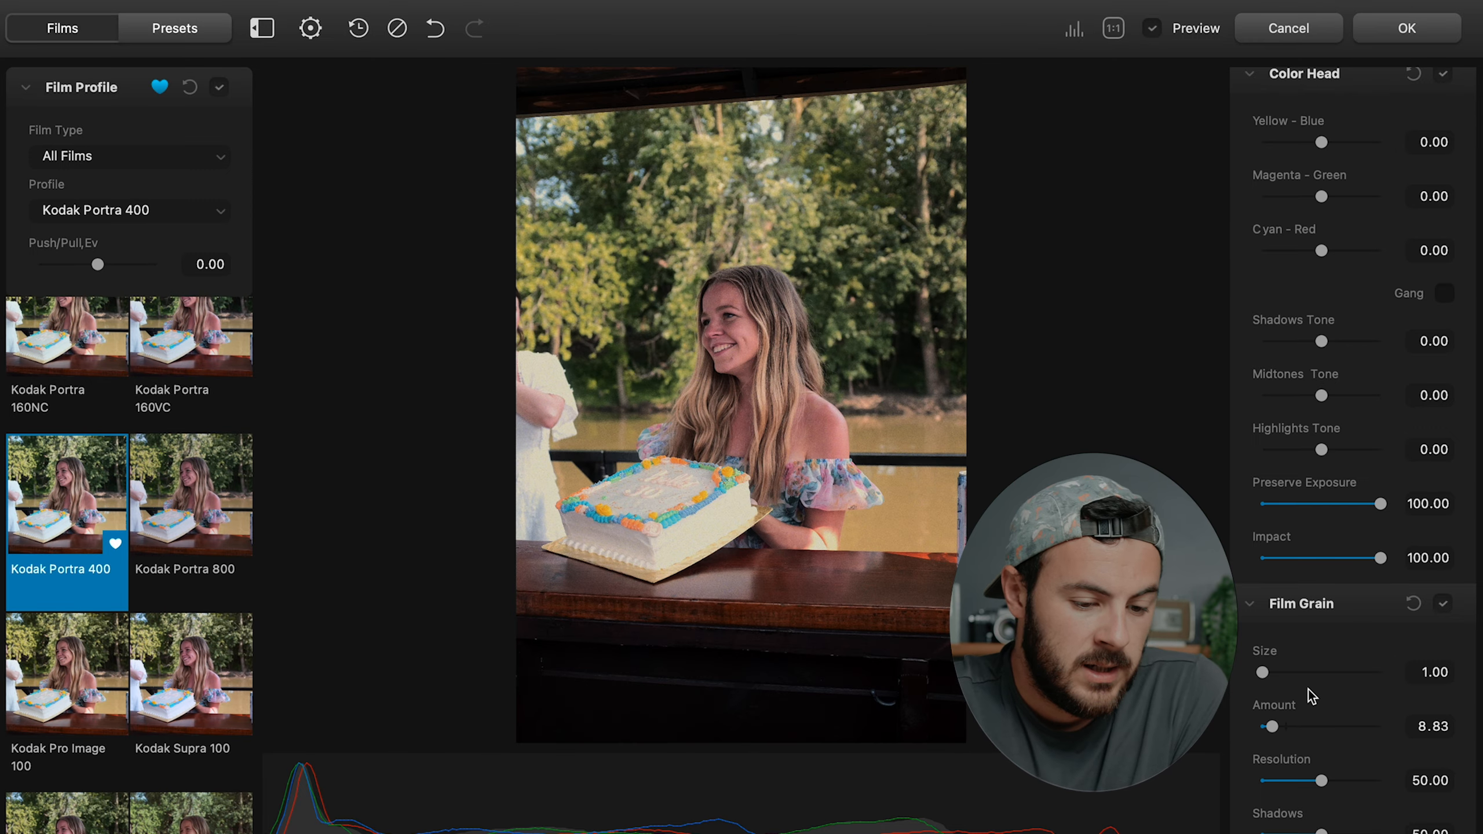
Set the print profile to Kodak Endura Glossy Paper.
{"action": "scroll", "coordinate": [1308, 690], "scroll_direction": "down", "scroll_amount": 2}
{"action": "scroll", "coordinate": [1307, 689], "scroll_direction": "up", "scroll_amount": 10}
{"action": "scroll", "coordinate": [1290, 601], "scroll_direction": "down", "scroll_amount": 3}
{"action": "scroll", "coordinate": [1289, 600], "scroll_direction": "up", "scroll_amount": 8}
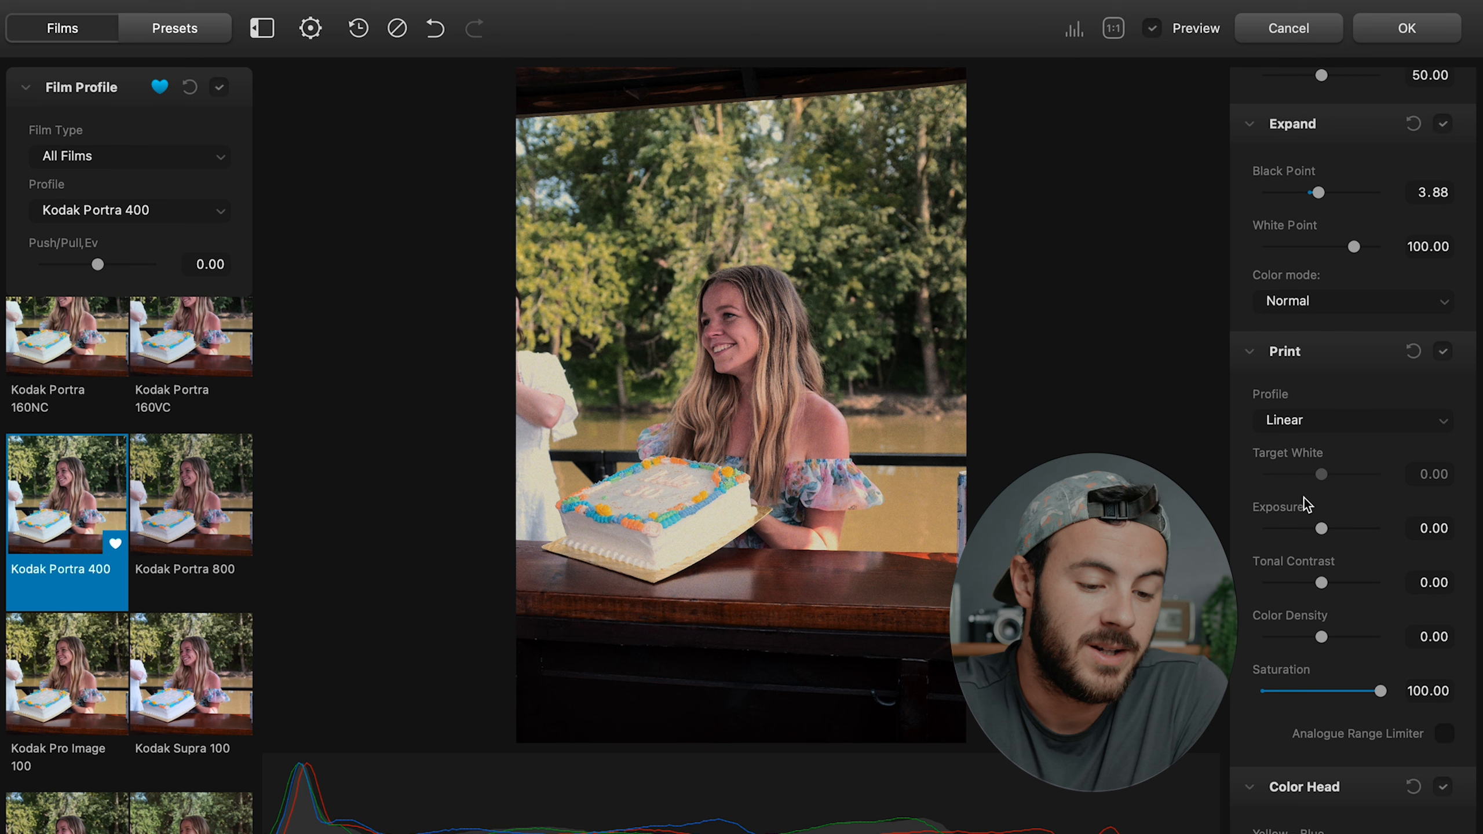
{"action": "left_click", "coordinate": [1306, 416]}
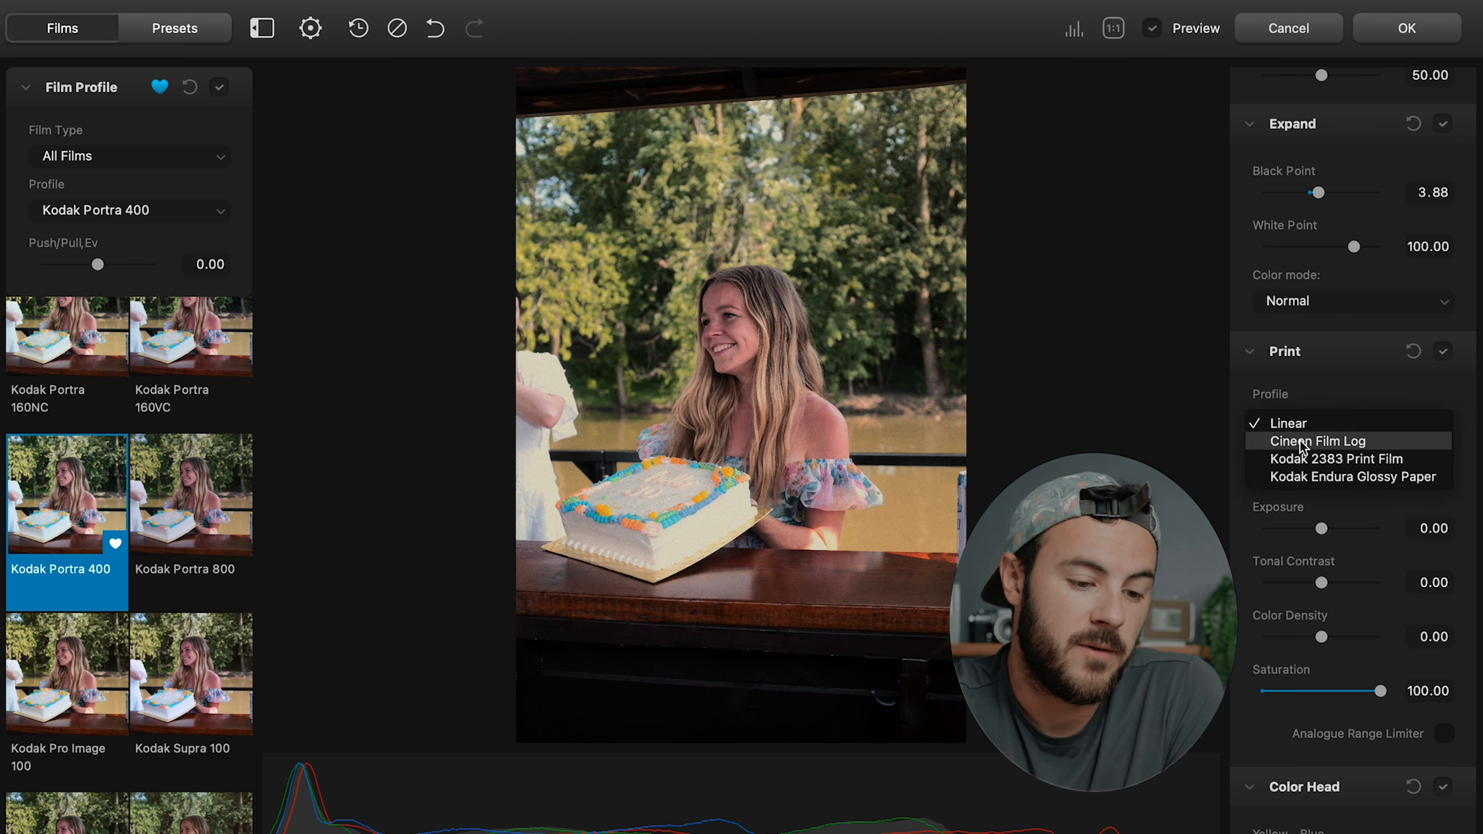
{"action": "left_click", "coordinate": [1344, 478]}
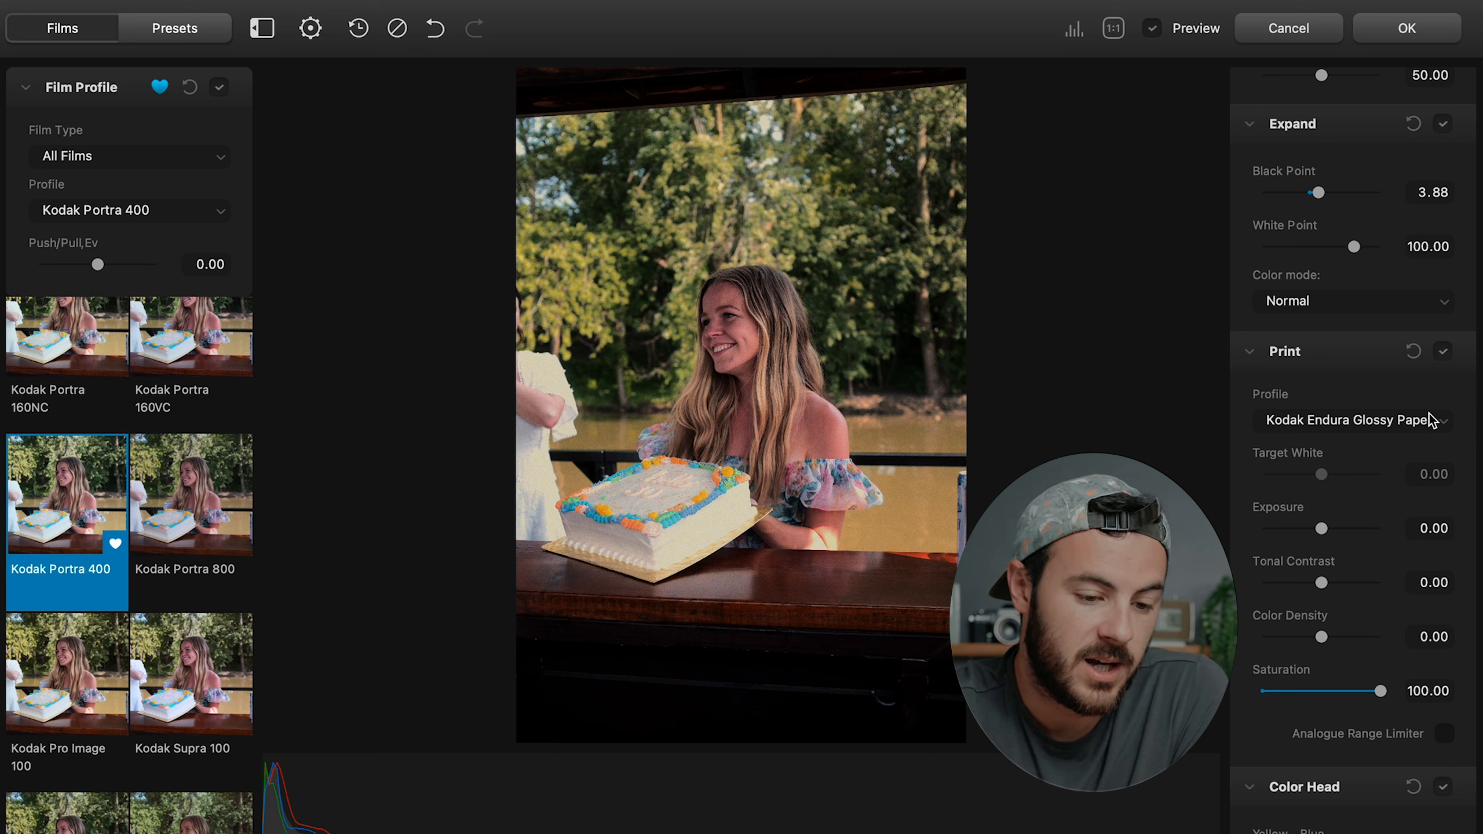
Try the Kodak 2383 Print Film print profile and return to Kodak Endura Glossy Paper.
{"action": "left_click", "coordinate": [1363, 422]}
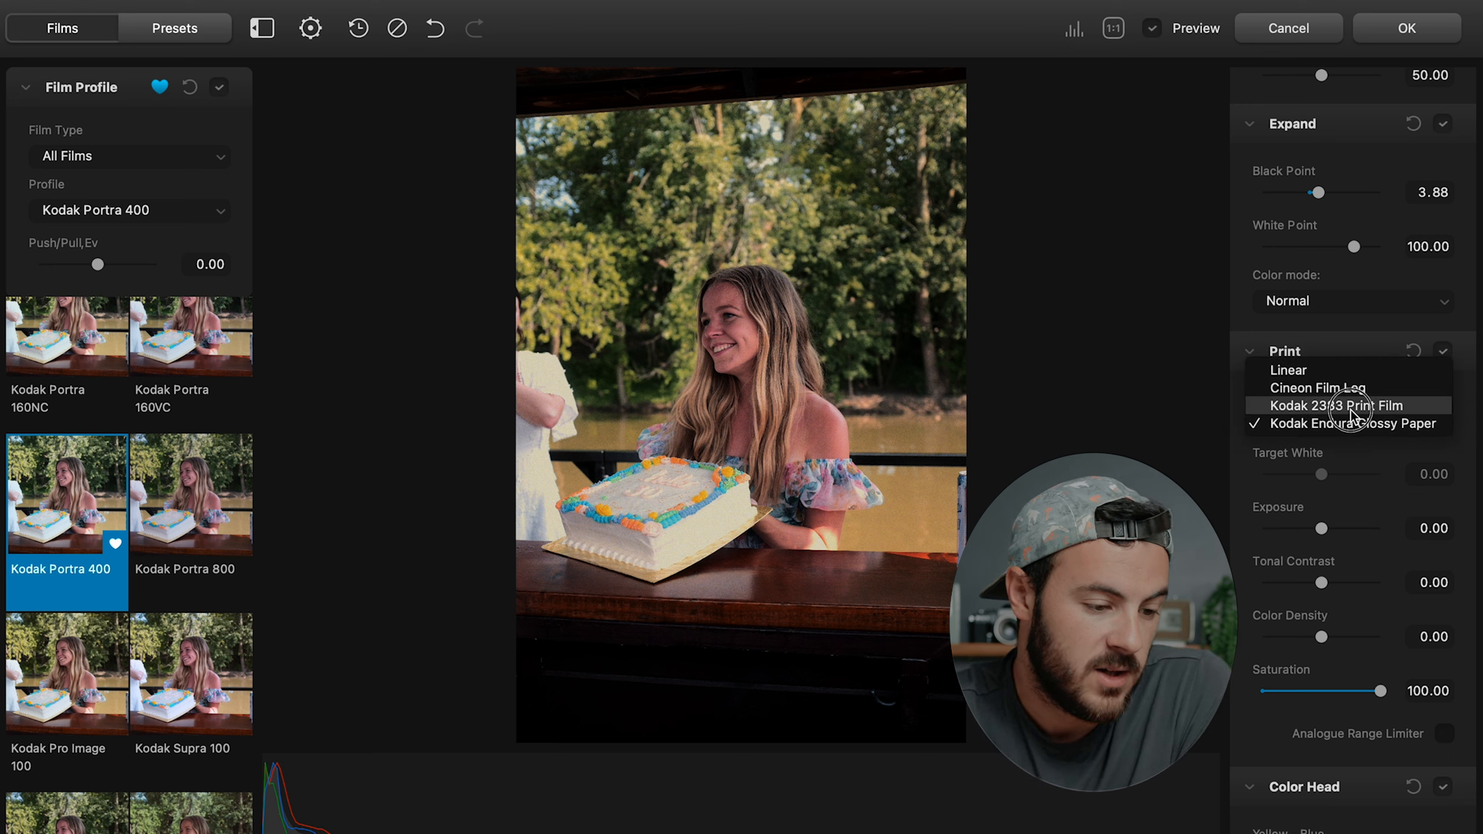
{"action": "left_click", "coordinate": [1350, 406]}
{"action": "left_click", "coordinate": [1353, 422]}
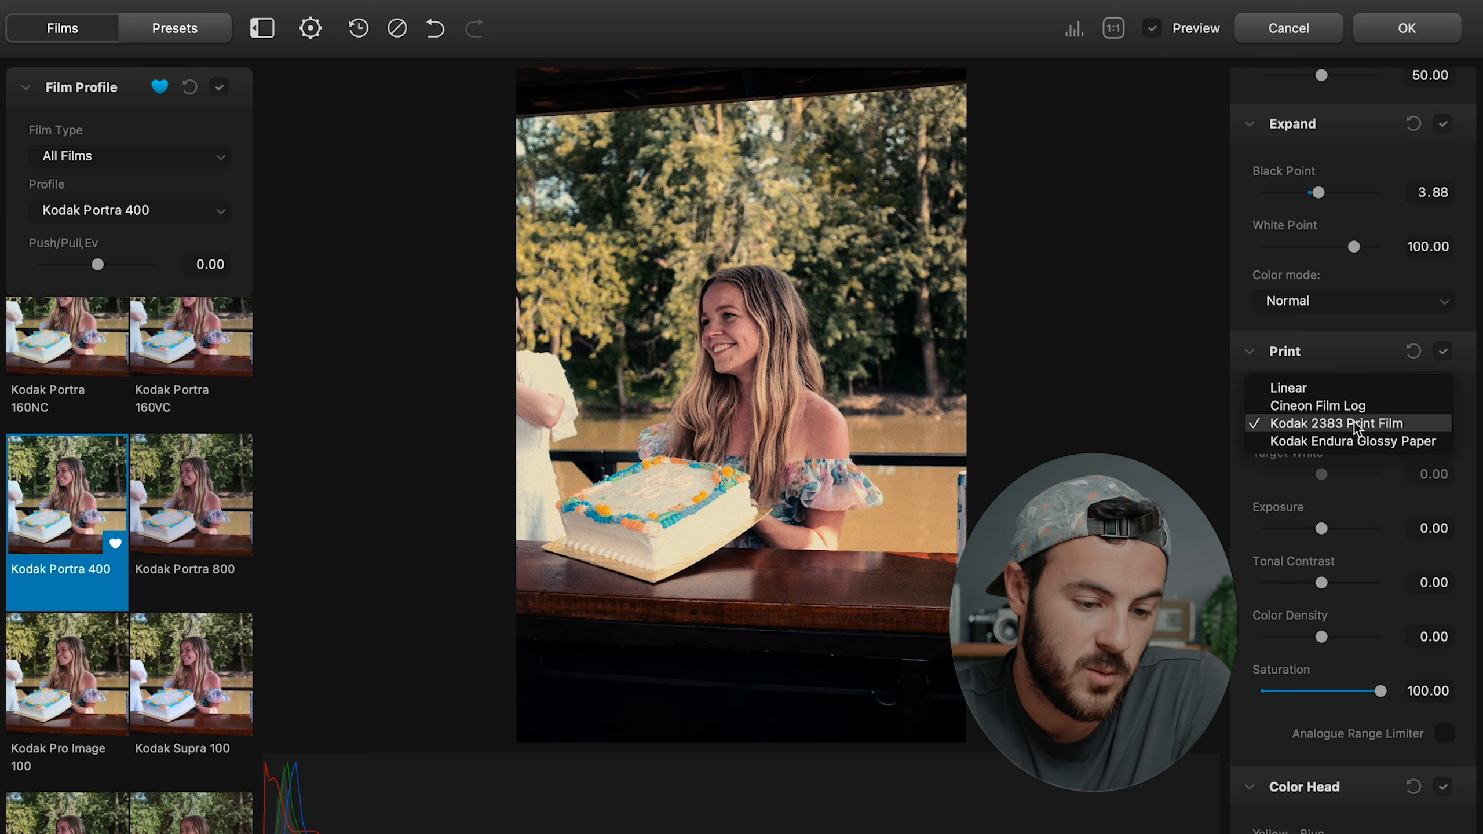
{"action": "left_click", "coordinate": [1356, 445]}
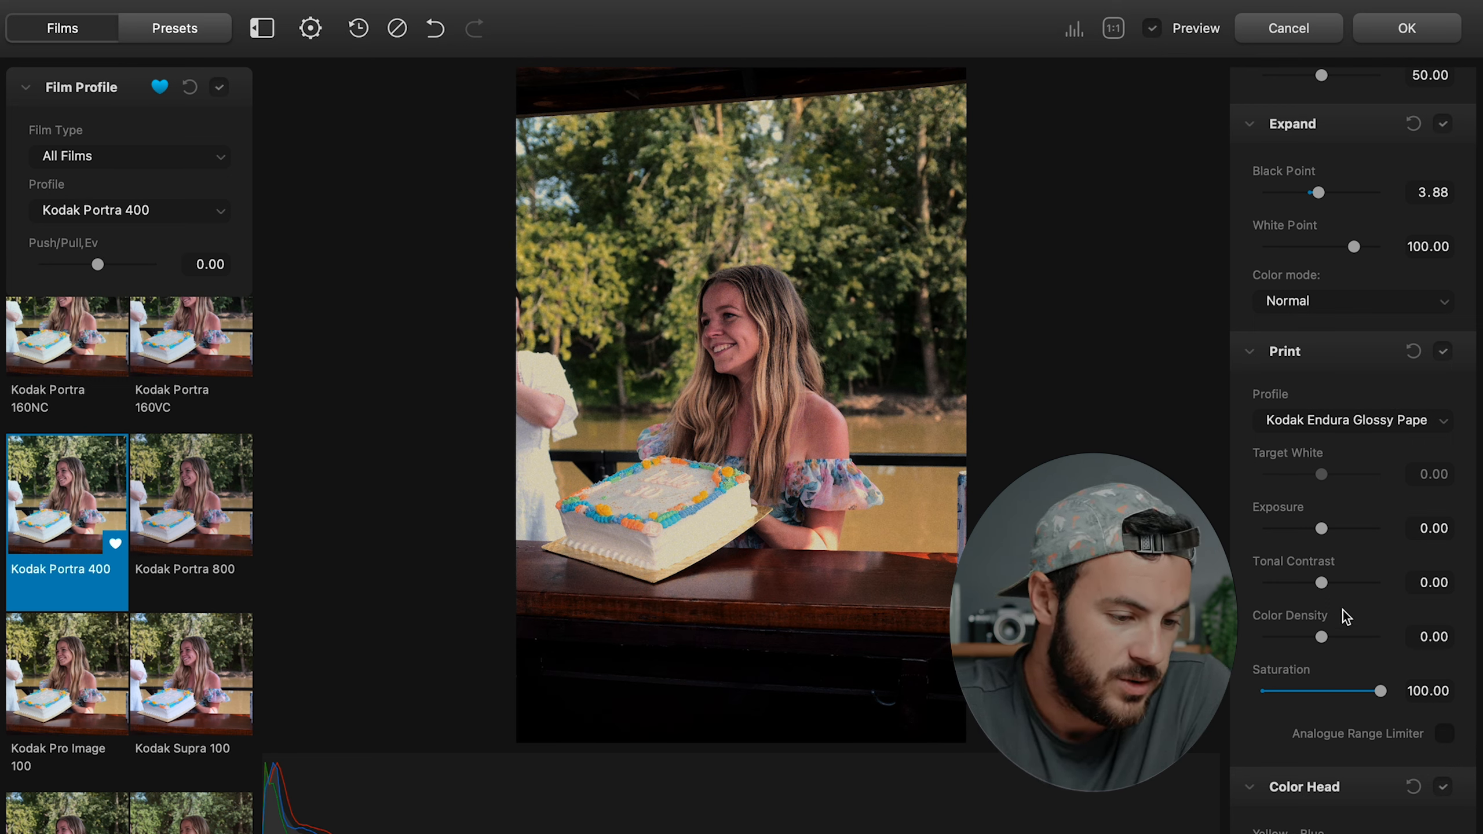
Enable the Halation effect and expand its settings.
{"action": "scroll", "coordinate": [1343, 610], "scroll_direction": "down", "scroll_amount": 15}
{"action": "scroll", "coordinate": [1342, 611], "scroll_direction": "down", "scroll_amount": 5}
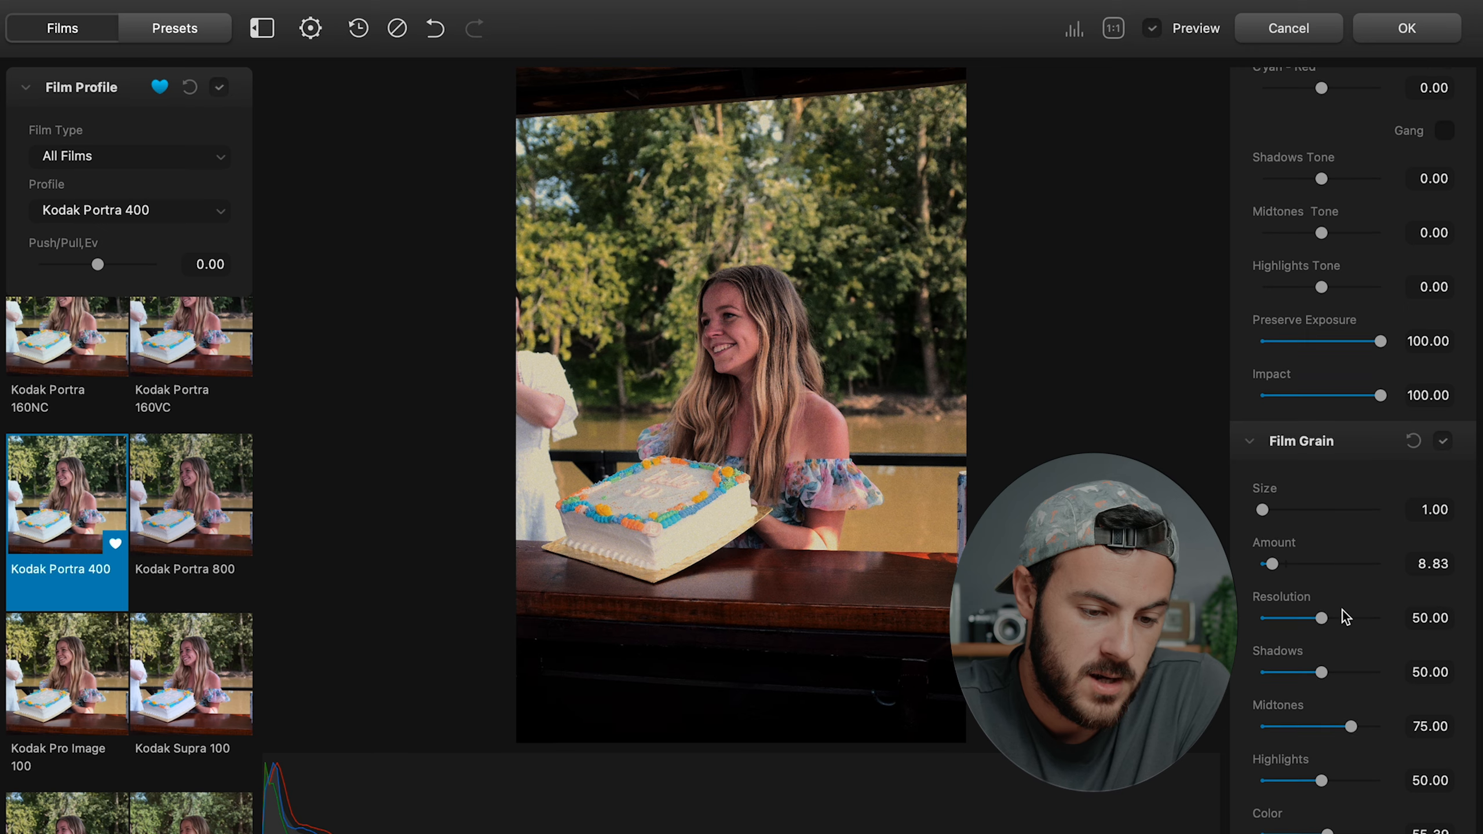
{"action": "scroll", "coordinate": [1342, 610], "scroll_direction": "up", "scroll_amount": 10}
{"action": "scroll", "coordinate": [1345, 616], "scroll_direction": "down", "scroll_amount": 15}
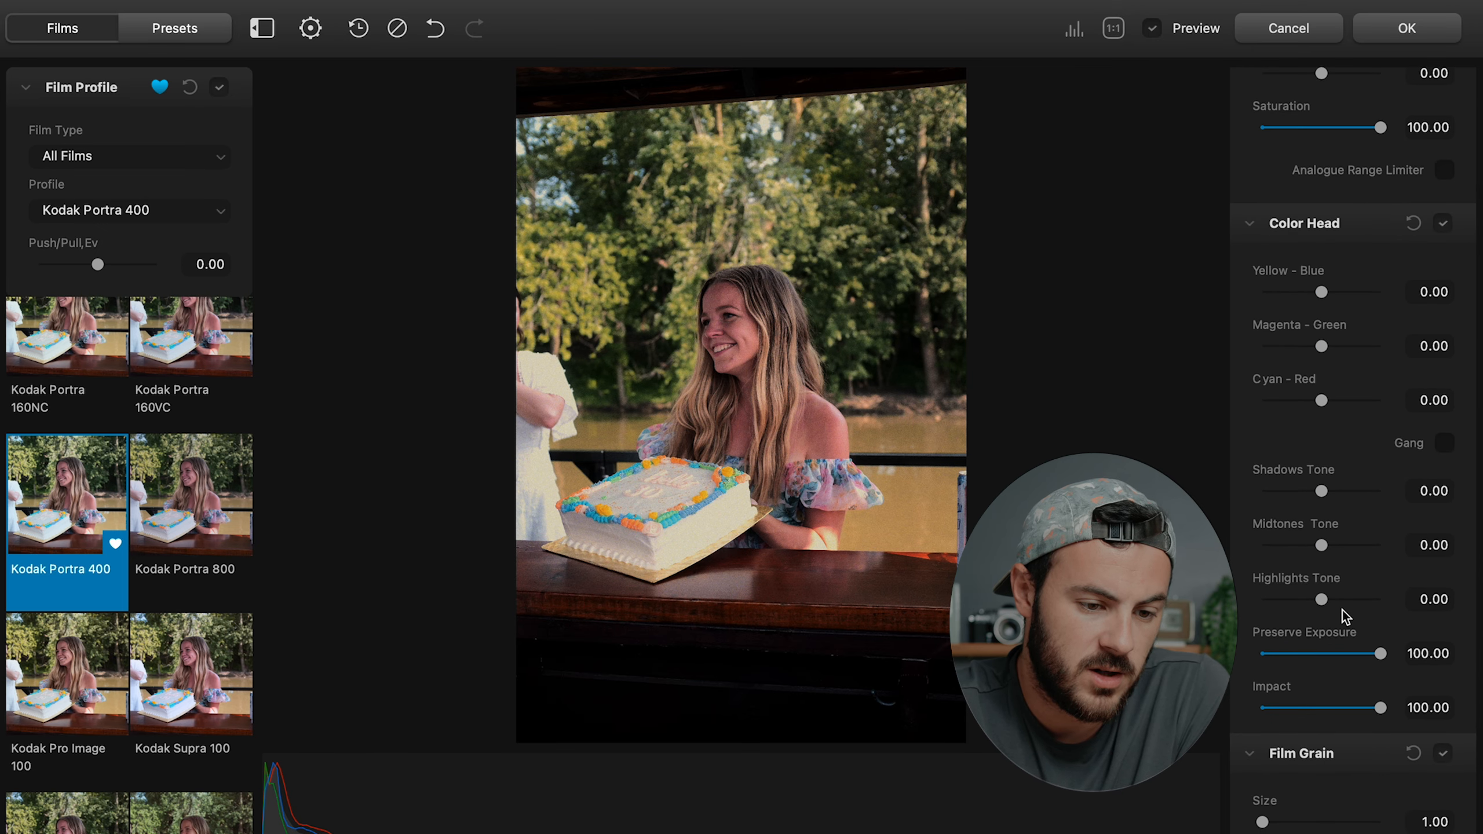
{"action": "scroll", "coordinate": [1342, 610], "scroll_direction": "down", "scroll_amount": 5}
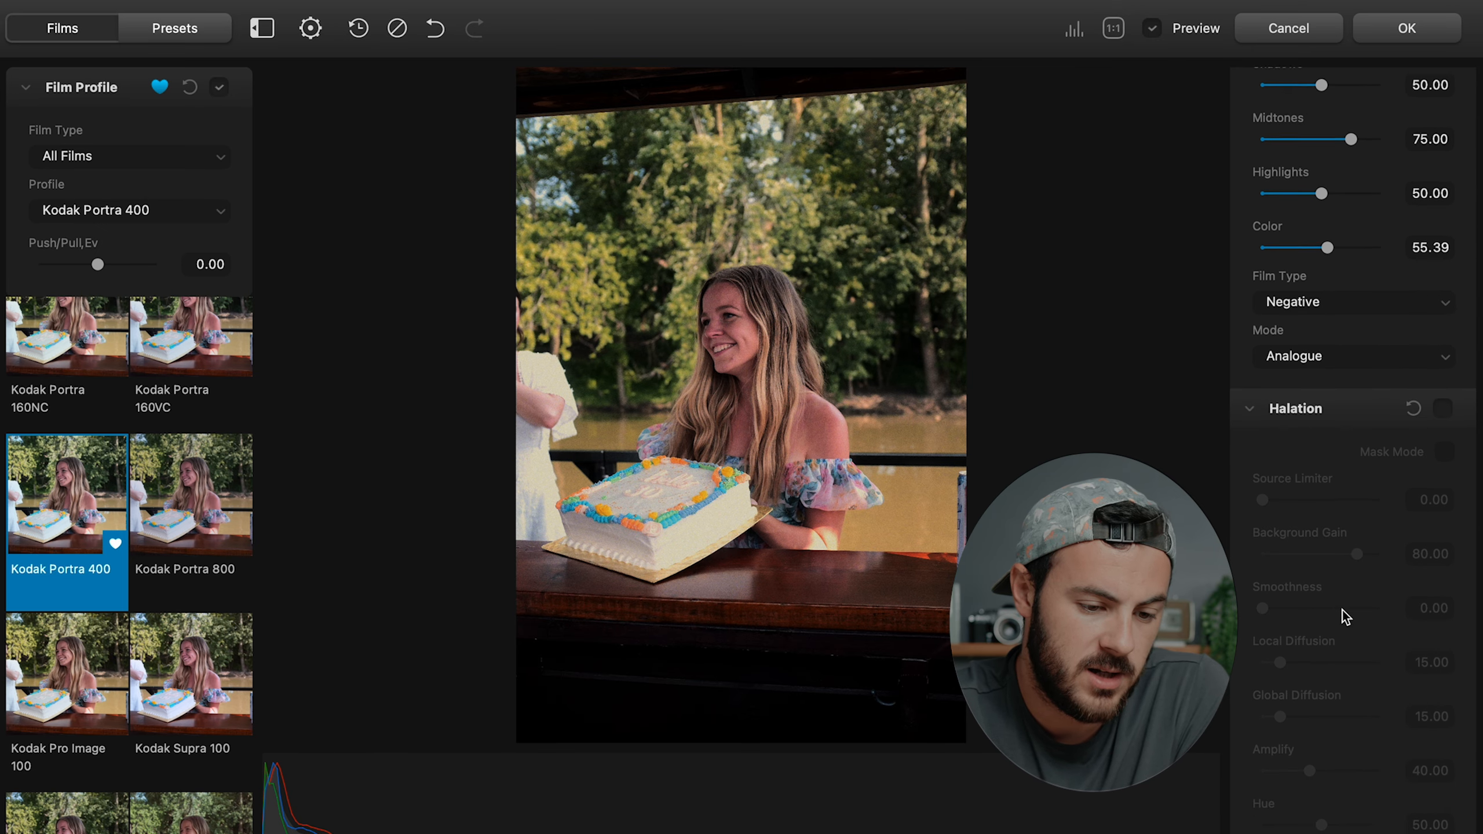
{"action": "left_click", "coordinate": [1439, 267]}
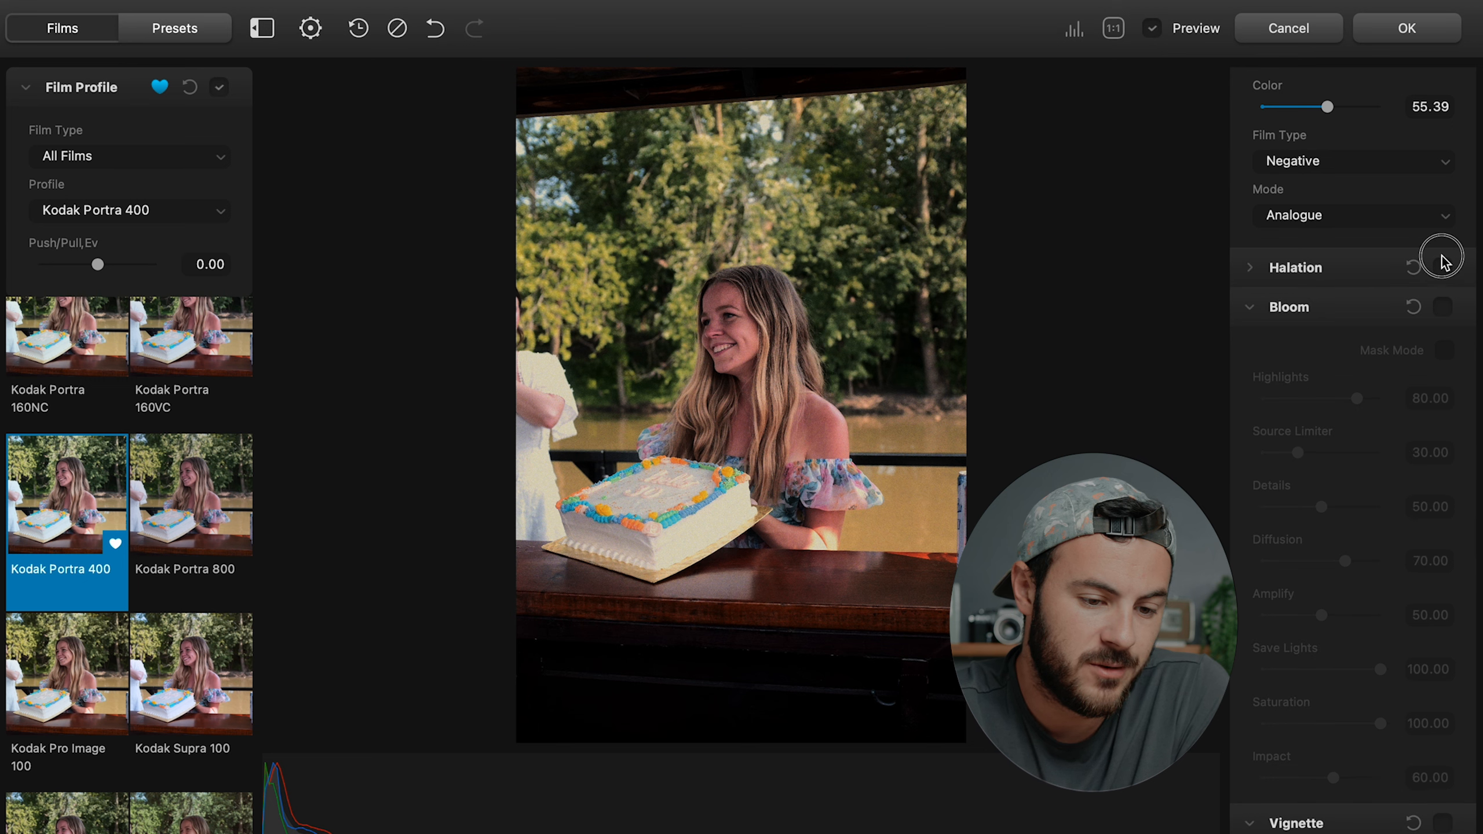
{"action": "left_click", "coordinate": [1442, 268]}
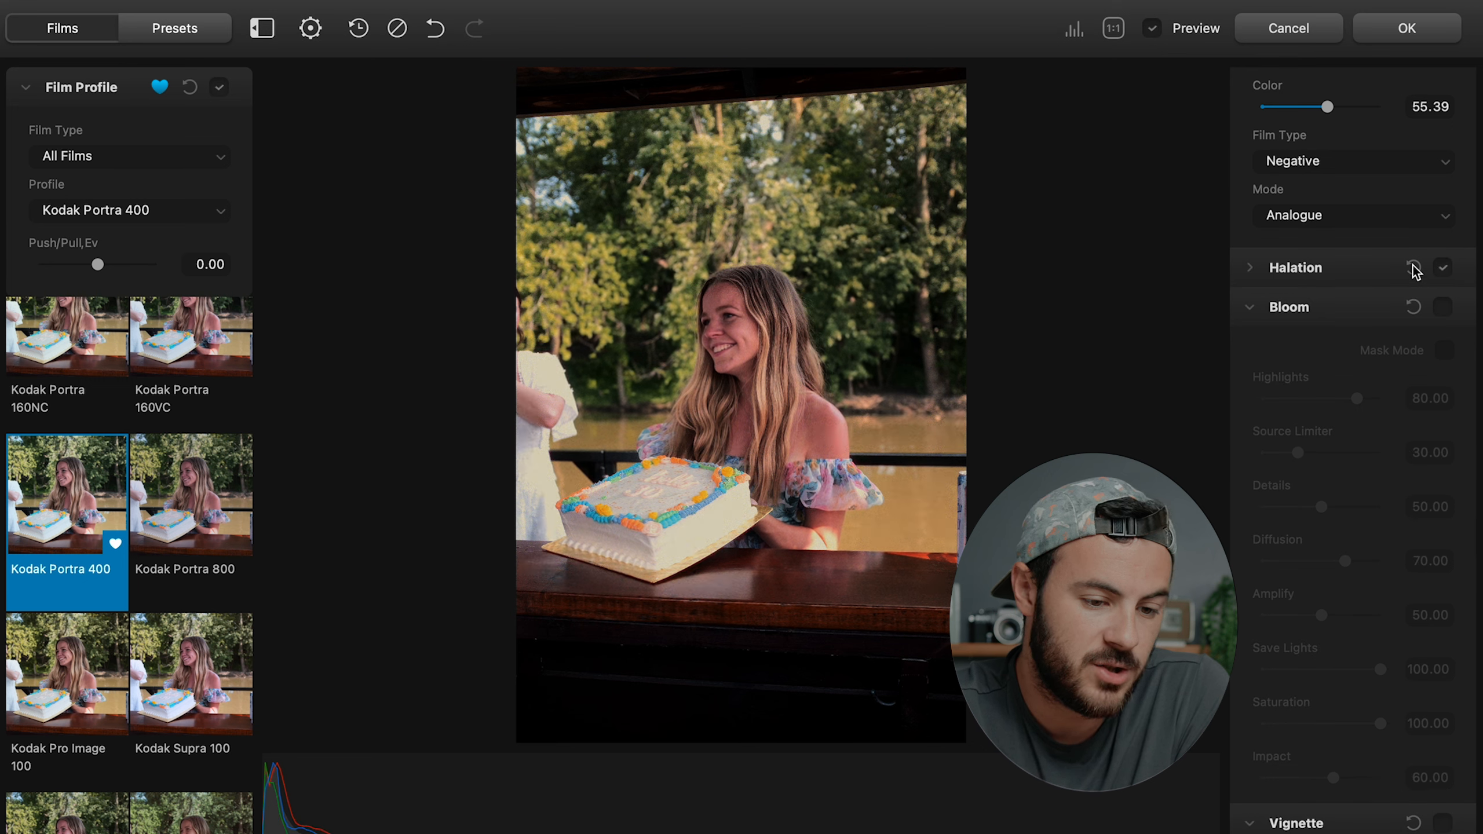
{"action": "left_click", "coordinate": [1286, 279]}
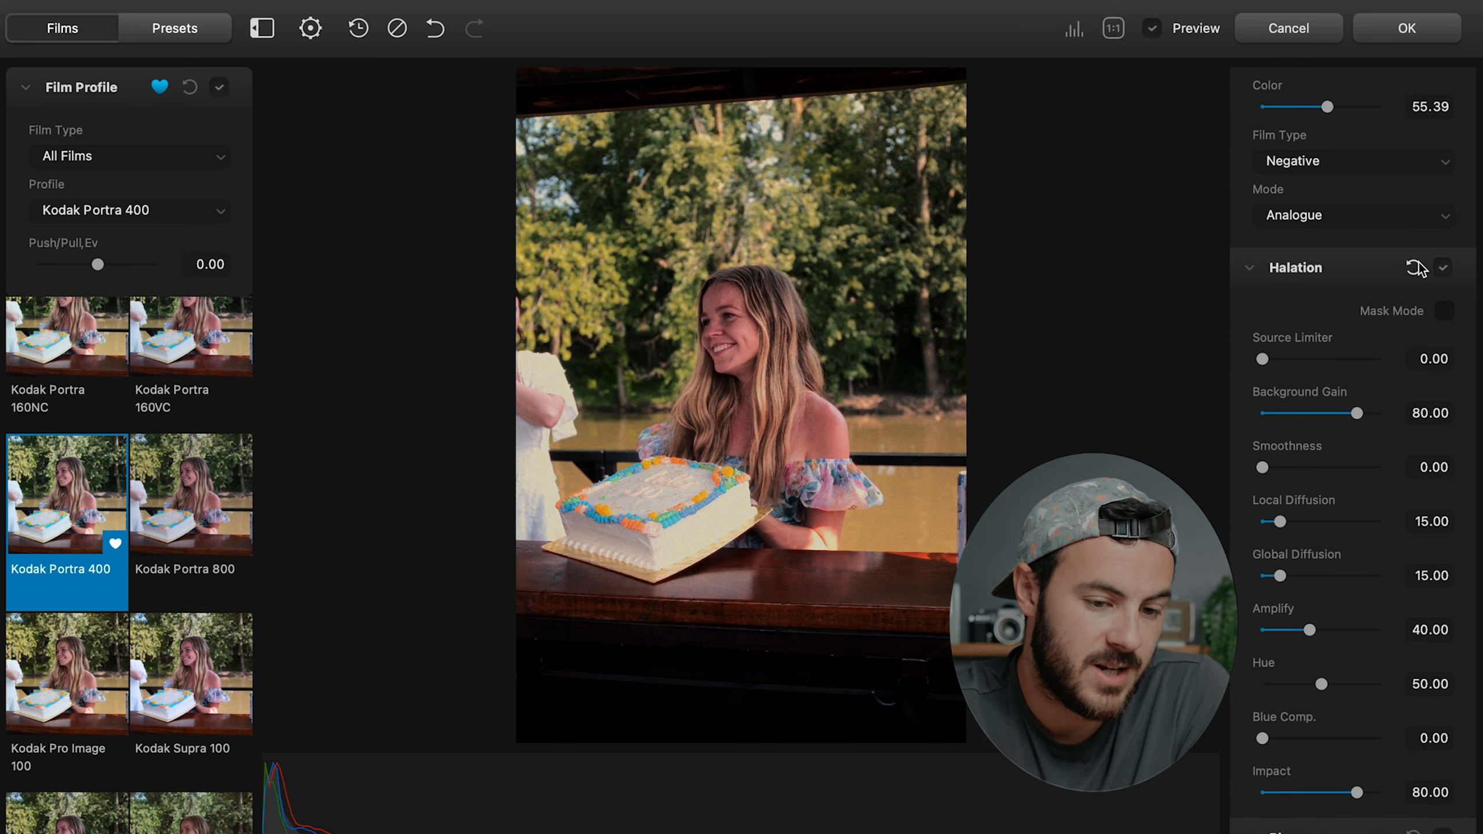
Compare the photo with and without Halation, leaving the effect enabled.
{"action": "left_click", "coordinate": [1442, 269]}
{"action": "left_click", "coordinate": [1442, 268]}
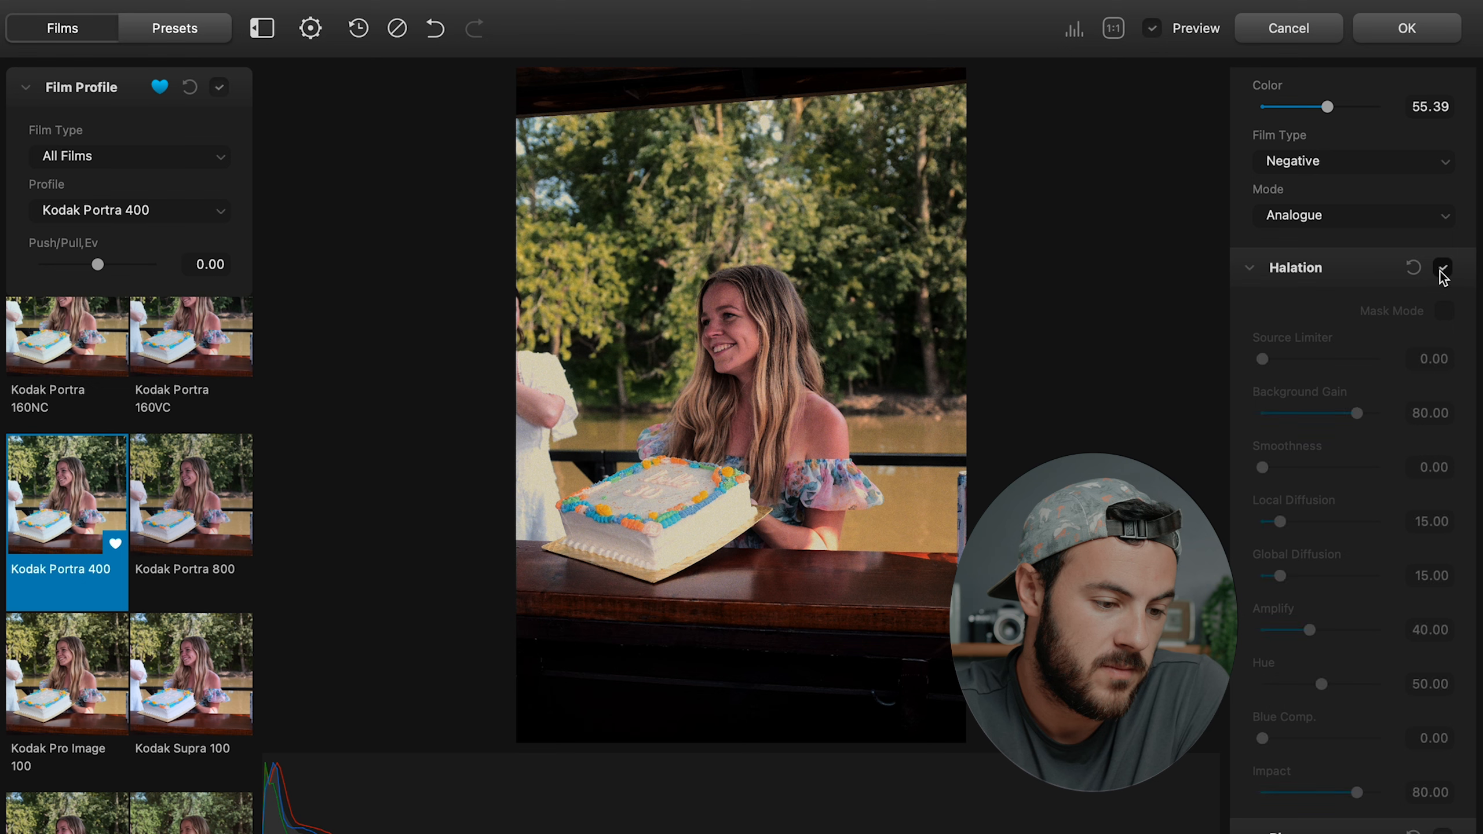
{"action": "left_click", "coordinate": [1442, 268]}
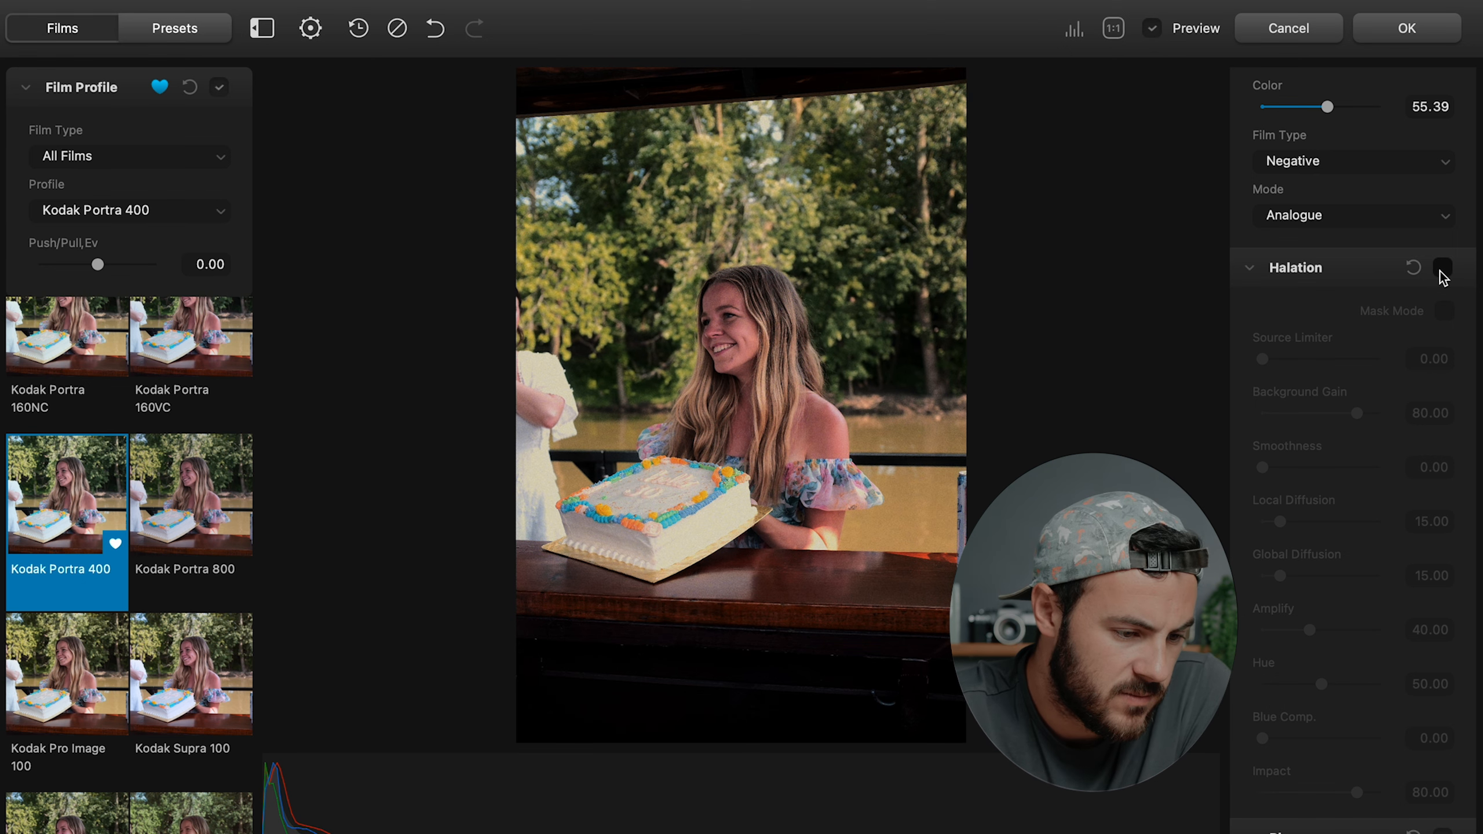
{"action": "left_click", "coordinate": [1442, 268]}
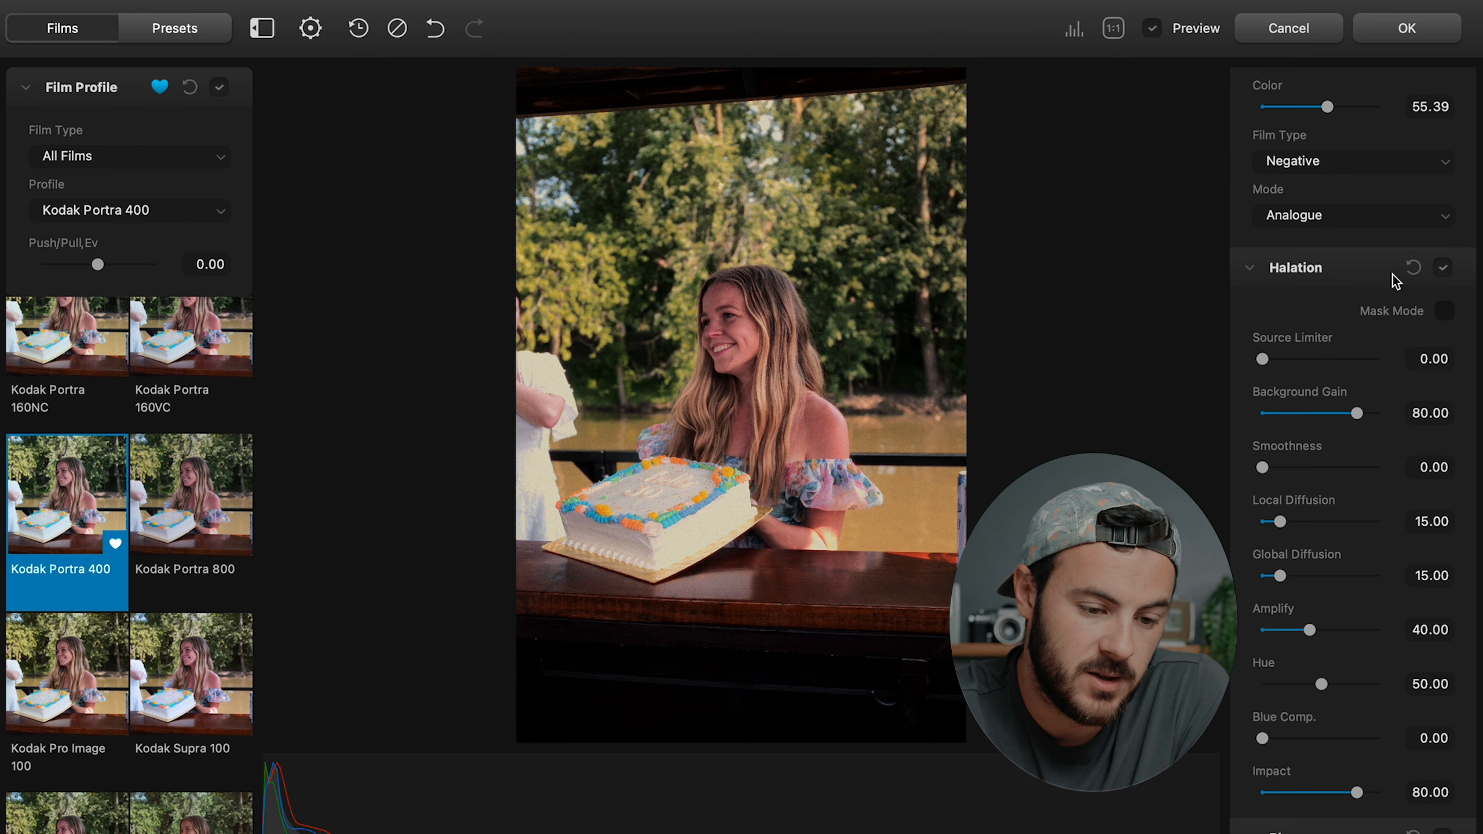
Enable the Bloom effect on the photo.
{"action": "scroll", "coordinate": [1310, 316], "scroll_direction": "down", "scroll_amount": 8}
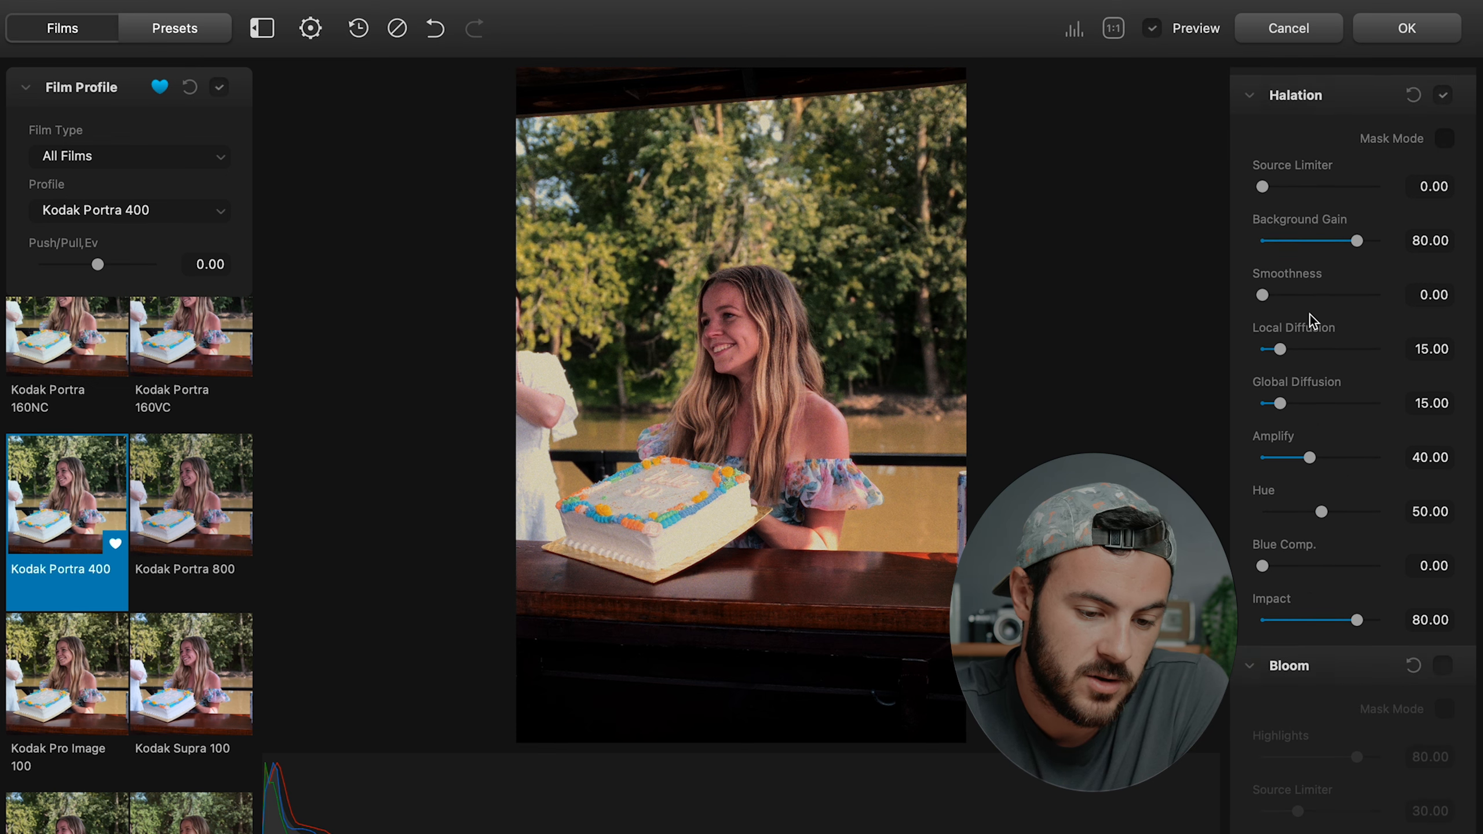
{"action": "scroll", "coordinate": [1309, 316], "scroll_direction": "down", "scroll_amount": 3}
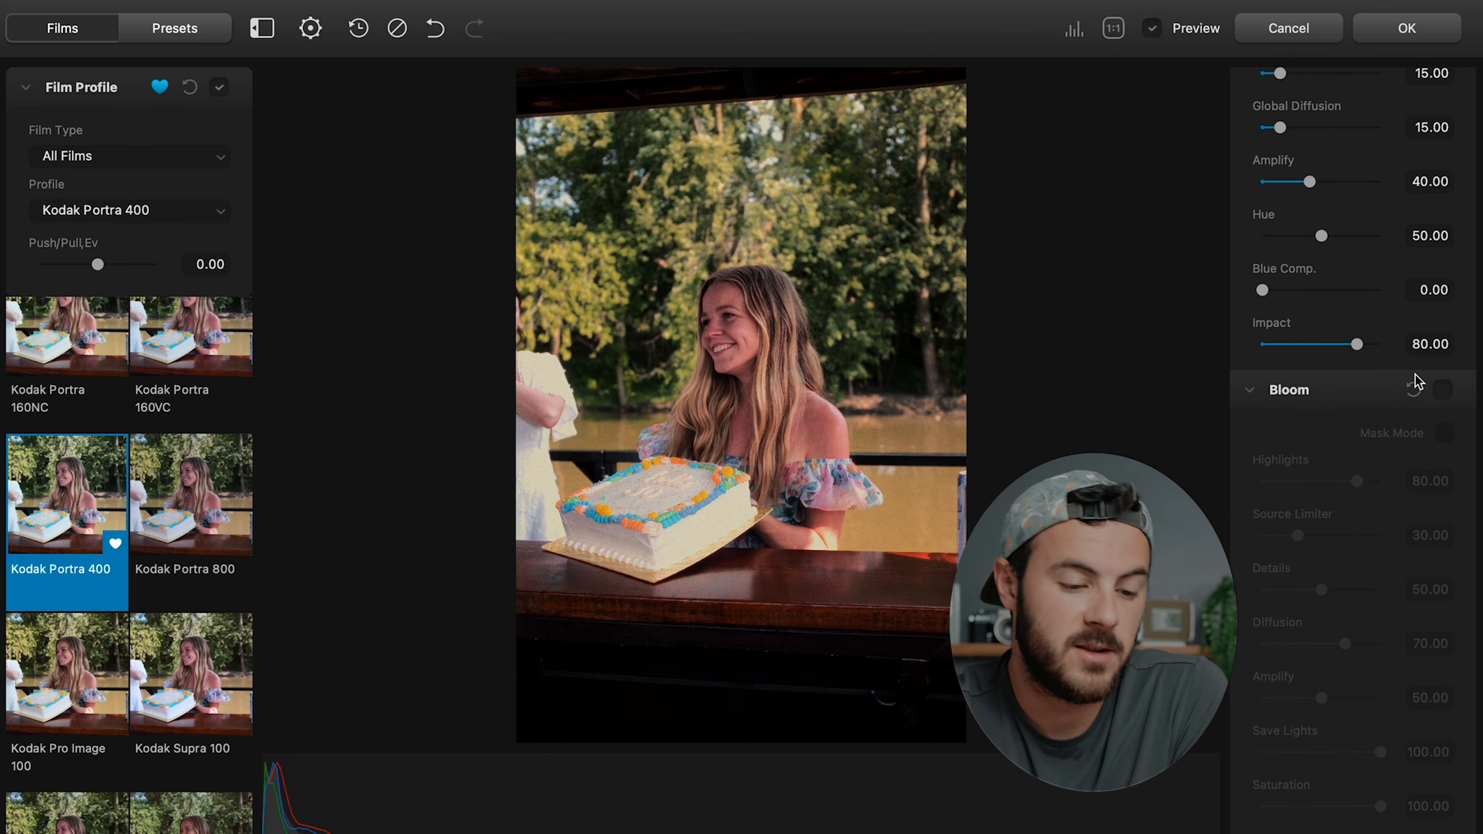
{"action": "left_click", "coordinate": [1443, 349]}
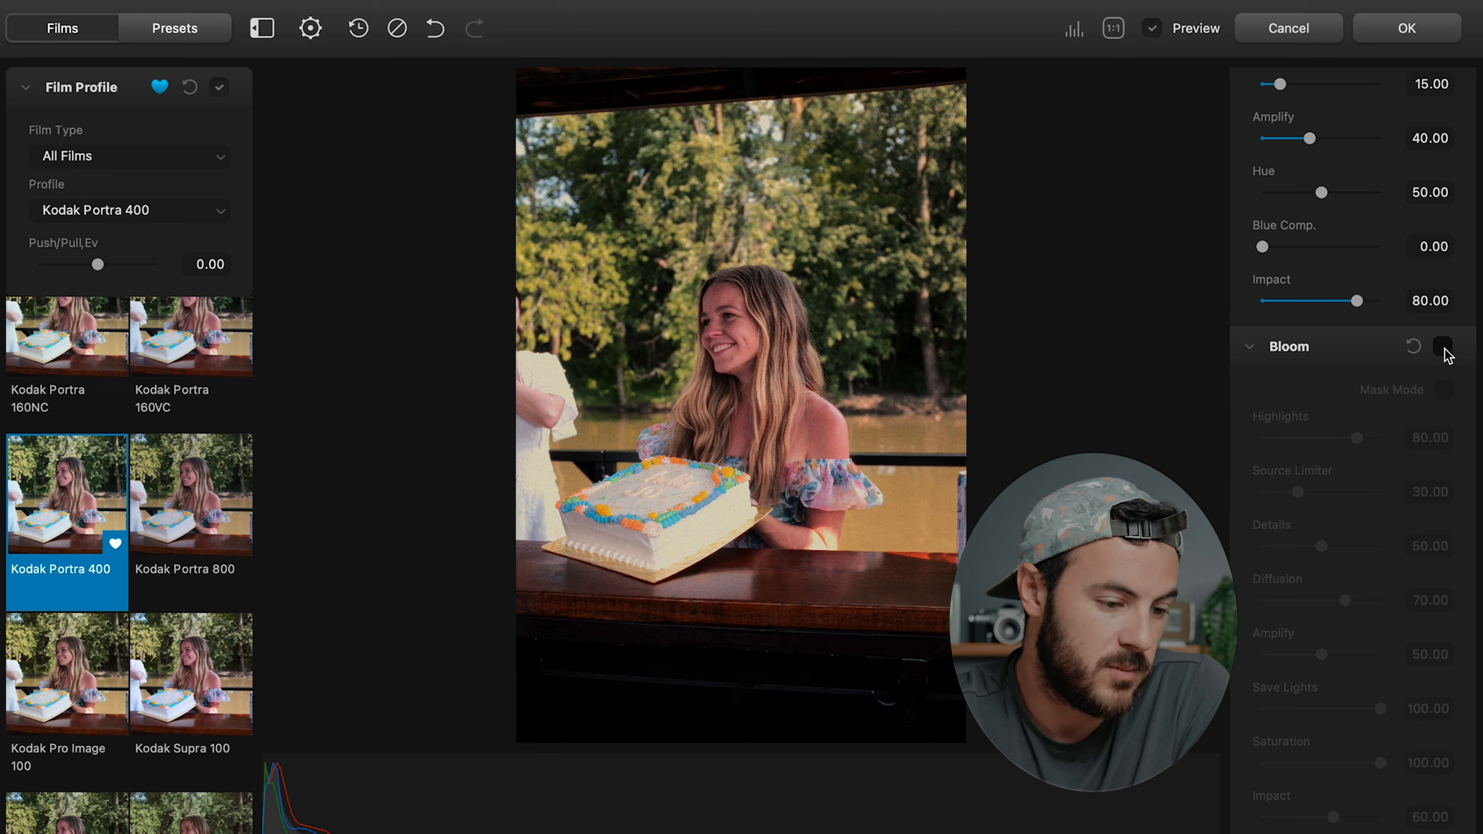
{"action": "scroll", "coordinate": [1445, 352], "scroll_direction": "down", "scroll_amount": 2}
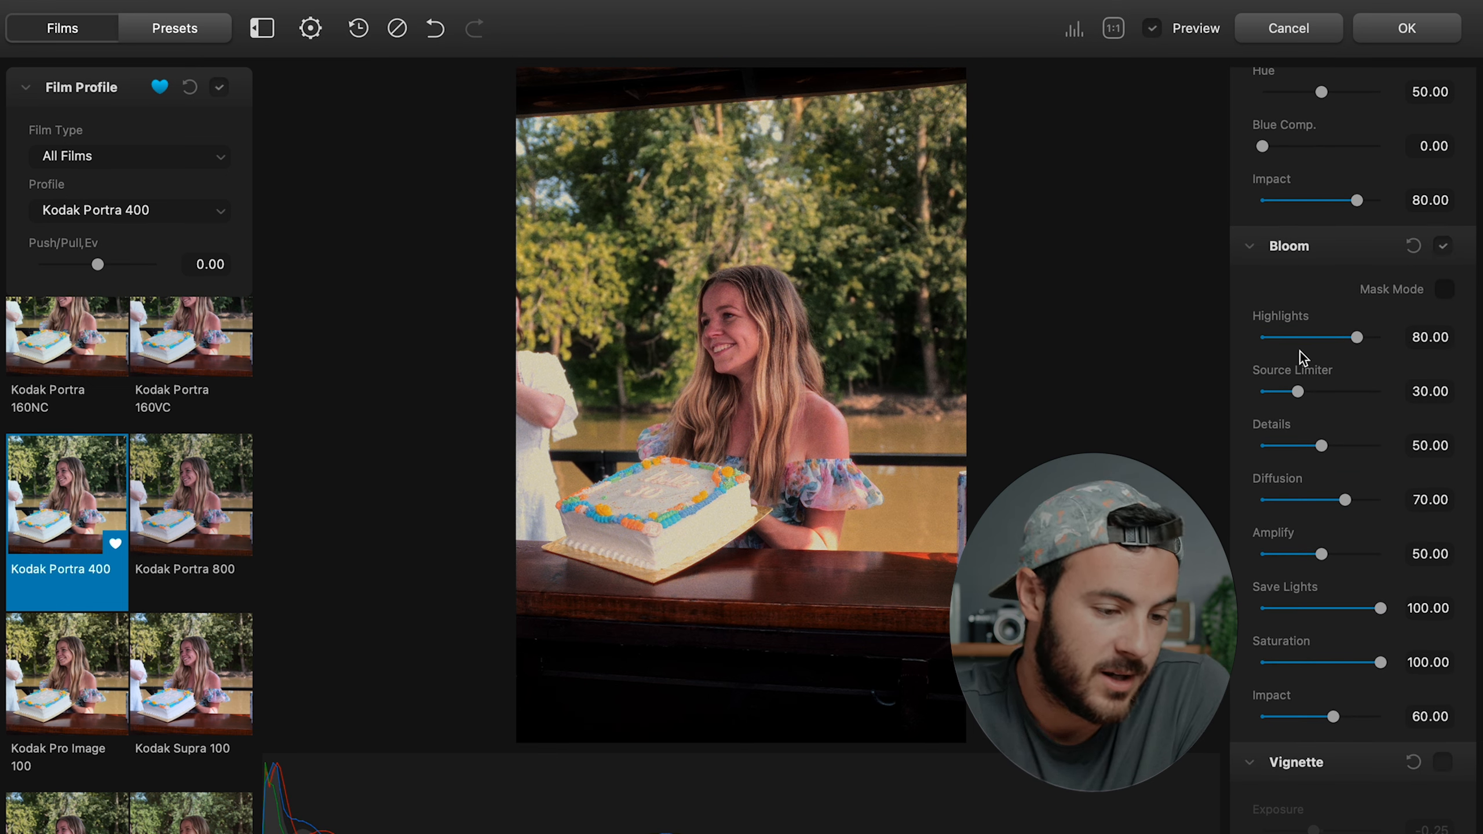
Try the Vignette effect on the photo and turn it off again.
{"action": "scroll", "coordinate": [1267, 688], "scroll_direction": "down", "scroll_amount": 2}
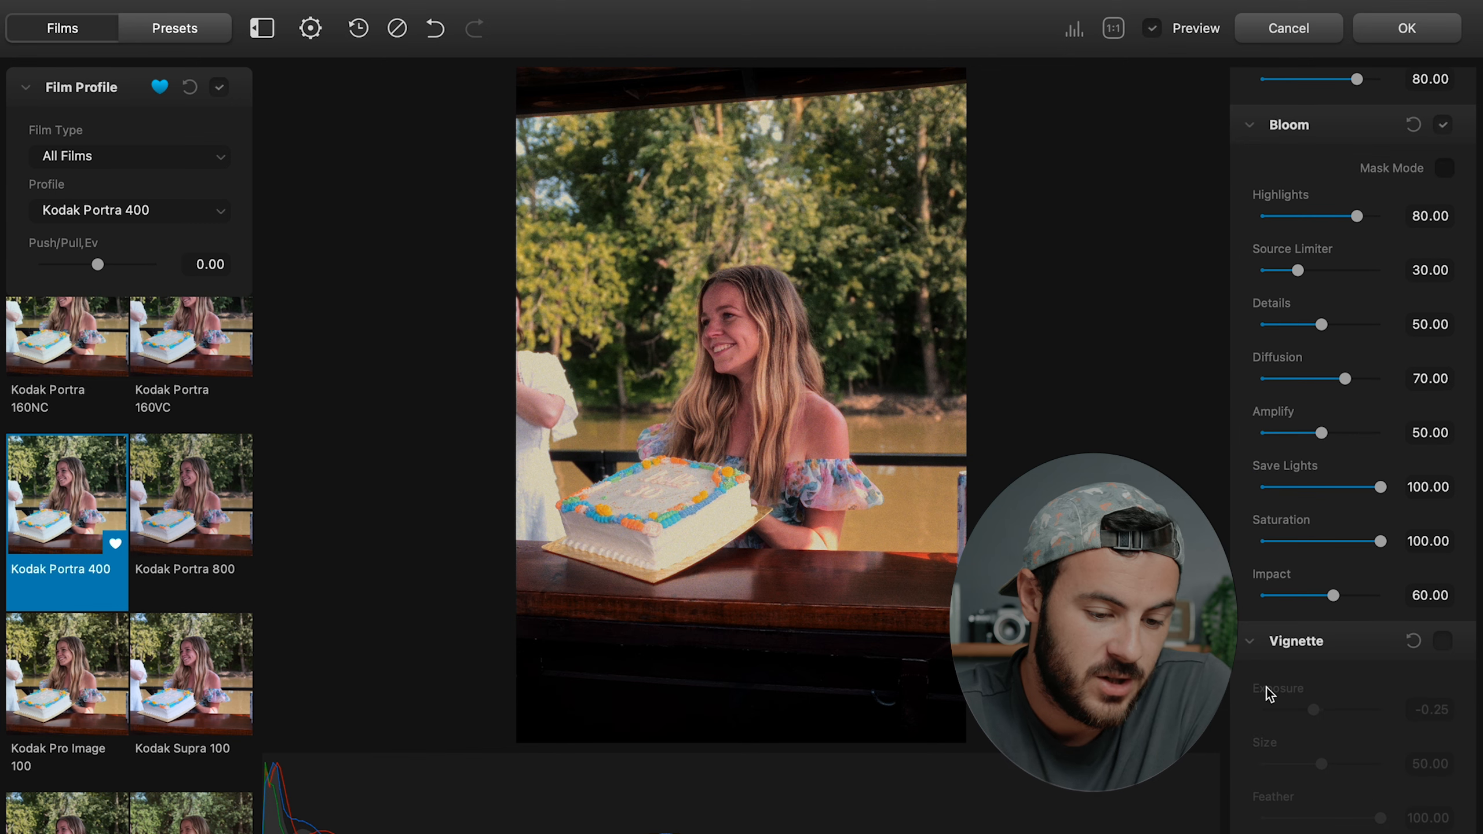
{"action": "left_click", "coordinate": [1443, 643]}
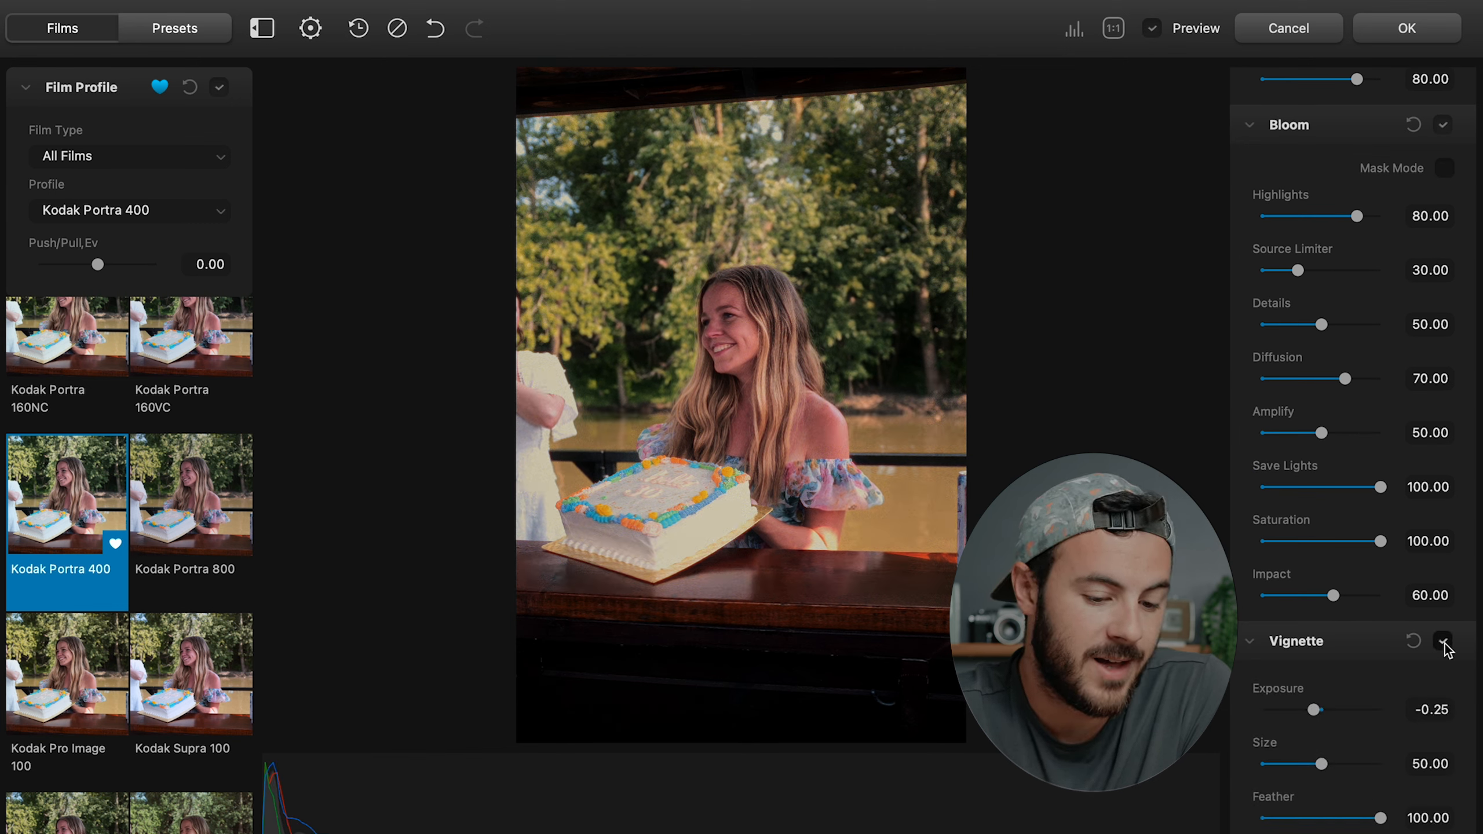
{"action": "left_click", "coordinate": [1442, 642]}
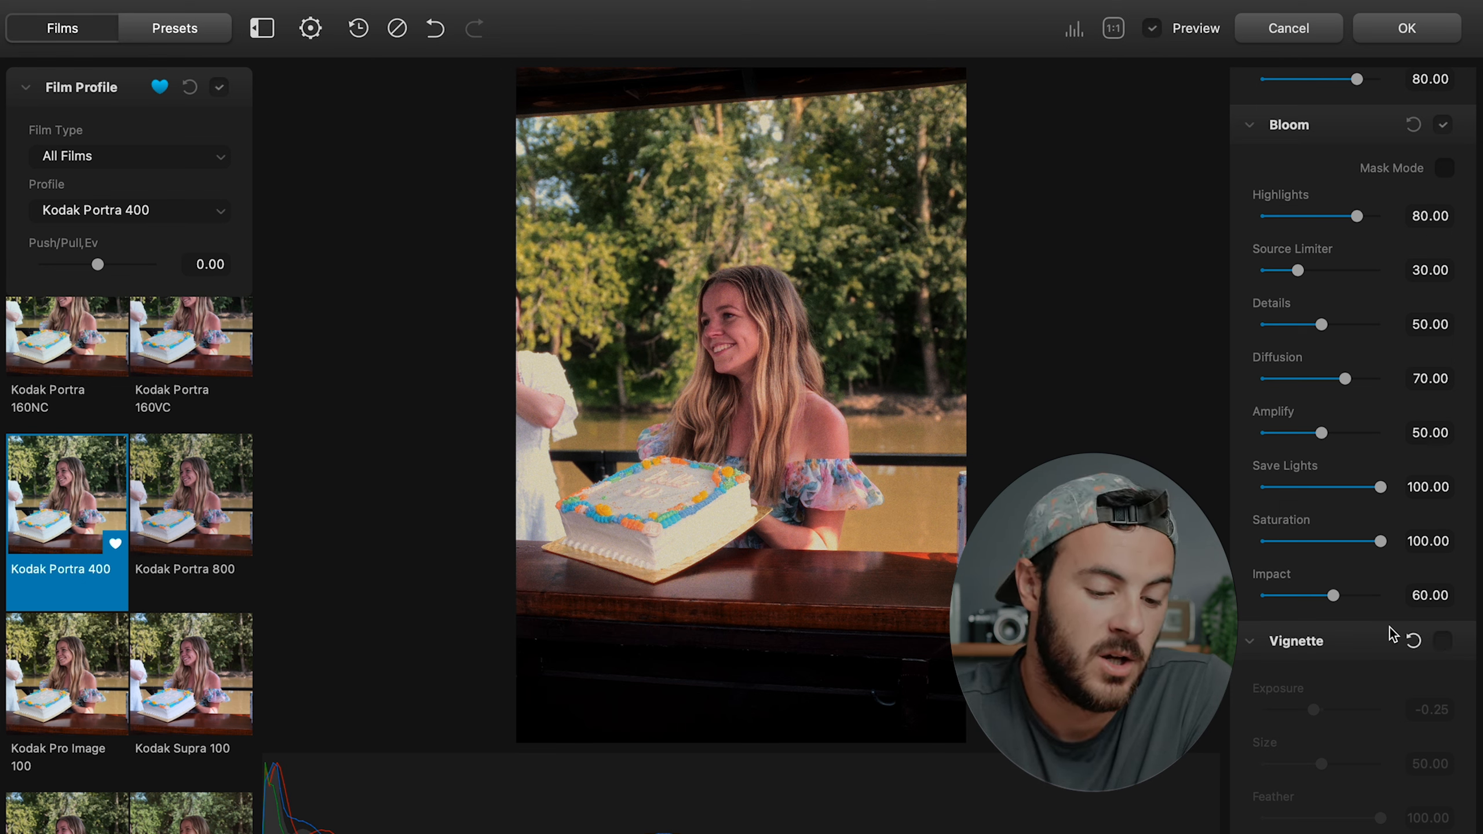
Look back over the film settings, apply the look to the photo and return to Lightroom.
{"action": "scroll", "coordinate": [1355, 535], "scroll_direction": "up", "scroll_amount": 10}
{"action": "scroll", "coordinate": [1355, 533], "scroll_direction": "up", "scroll_amount": 15}
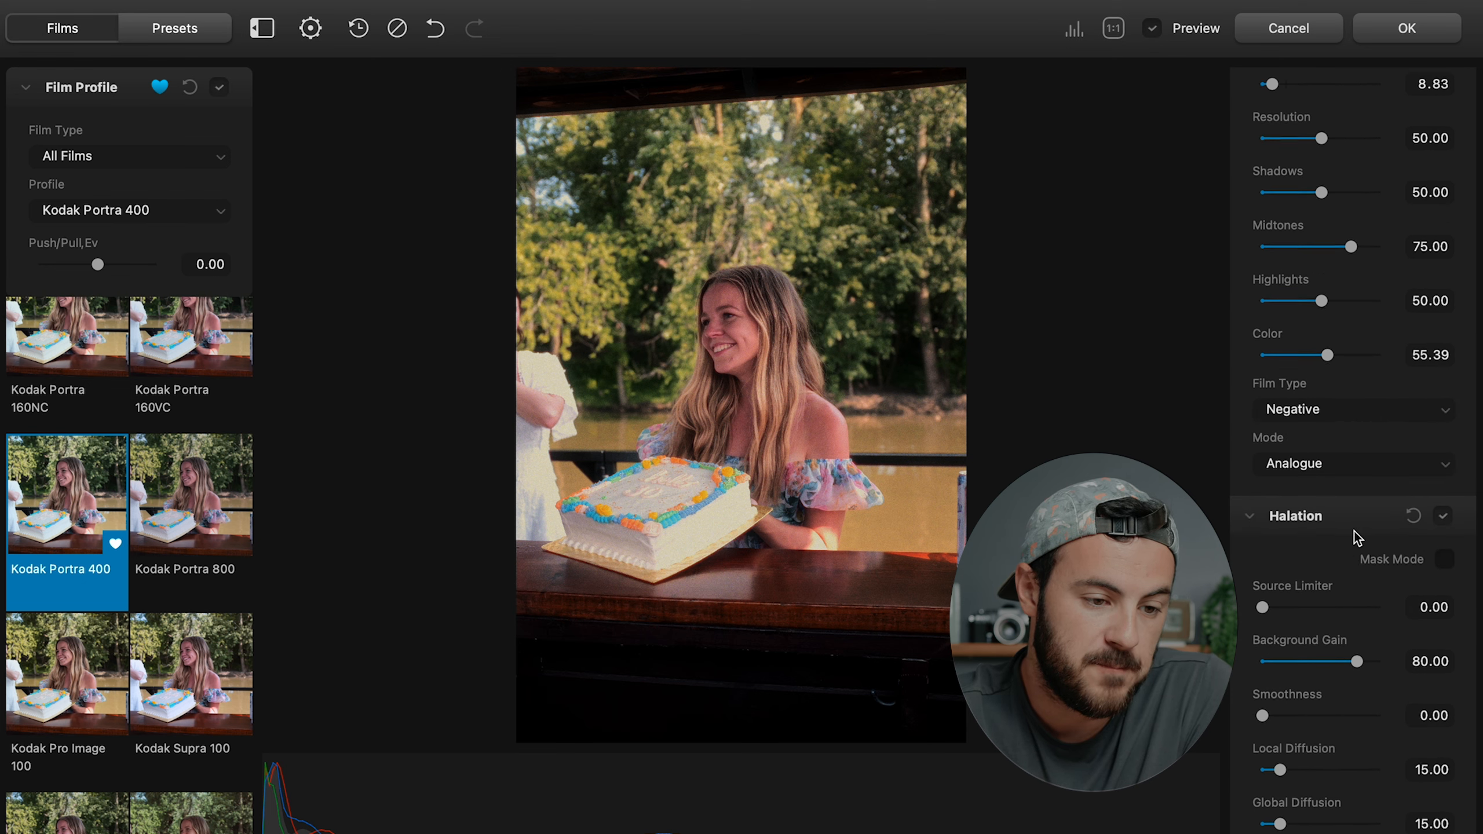
{"action": "scroll", "coordinate": [1353, 531], "scroll_direction": "up", "scroll_amount": 15}
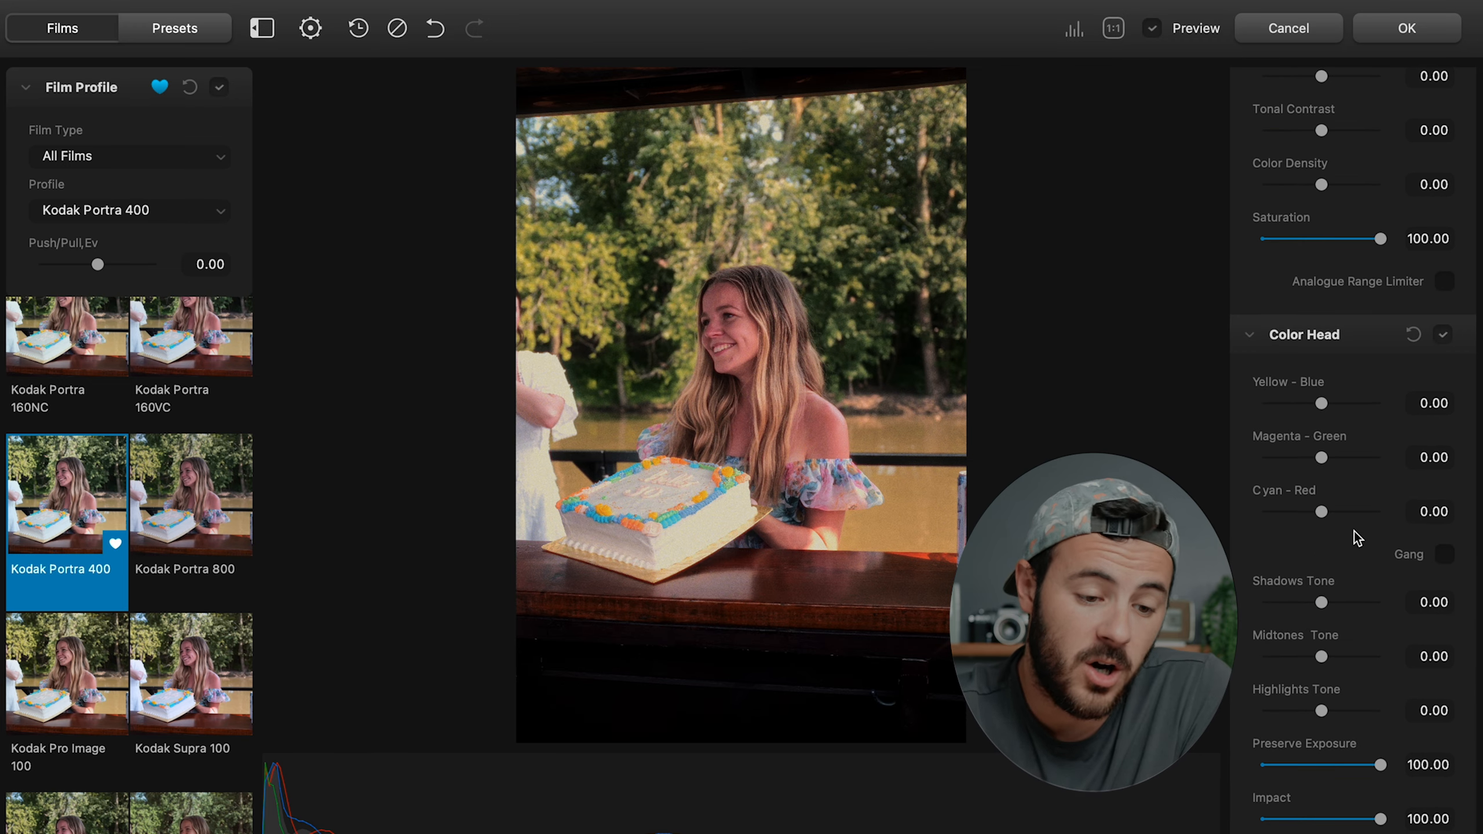
{"action": "scroll", "coordinate": [1353, 531], "scroll_direction": "up", "scroll_amount": 10}
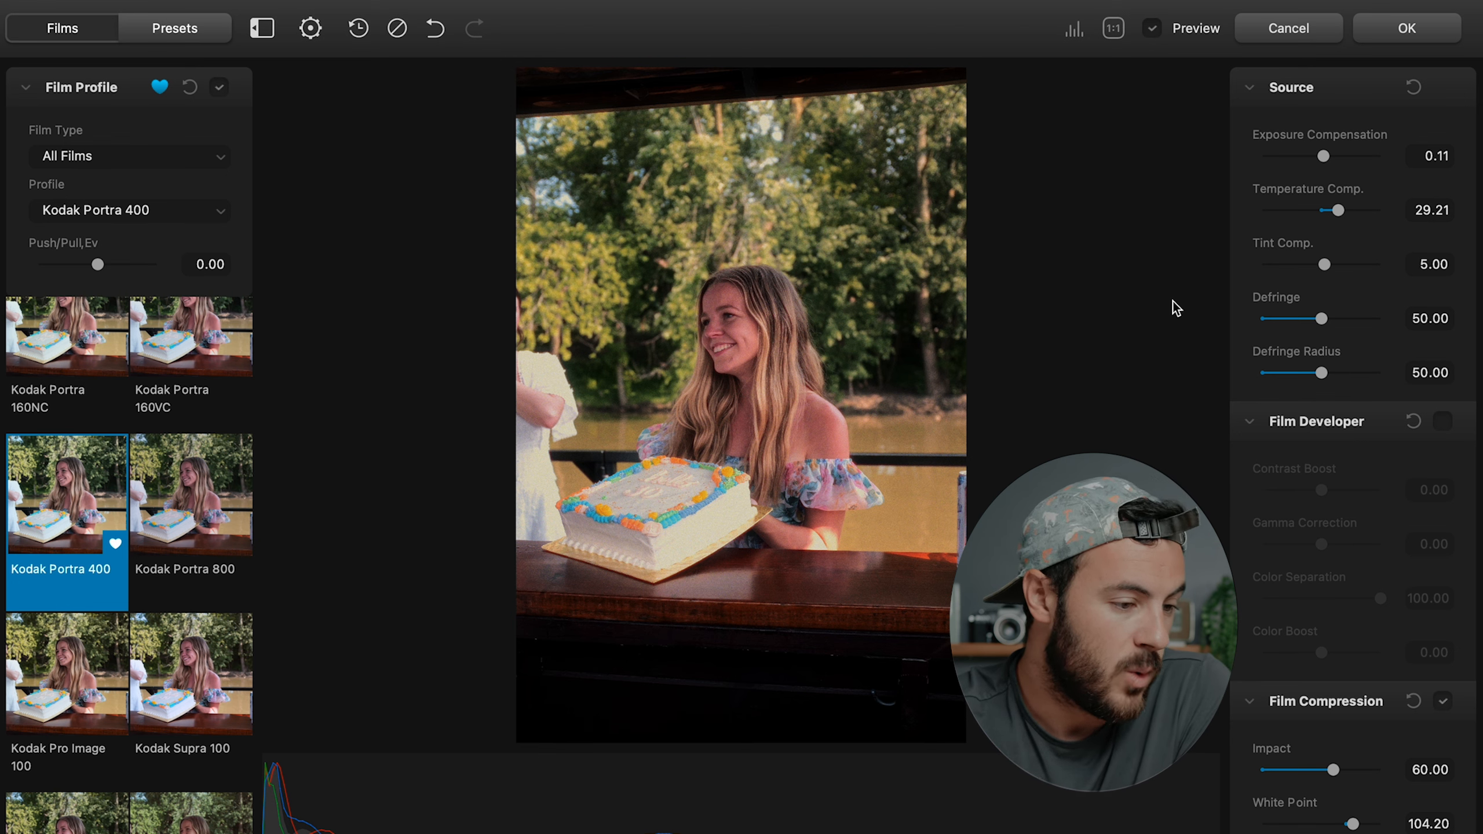
{"action": "left_click", "coordinate": [1406, 29]}
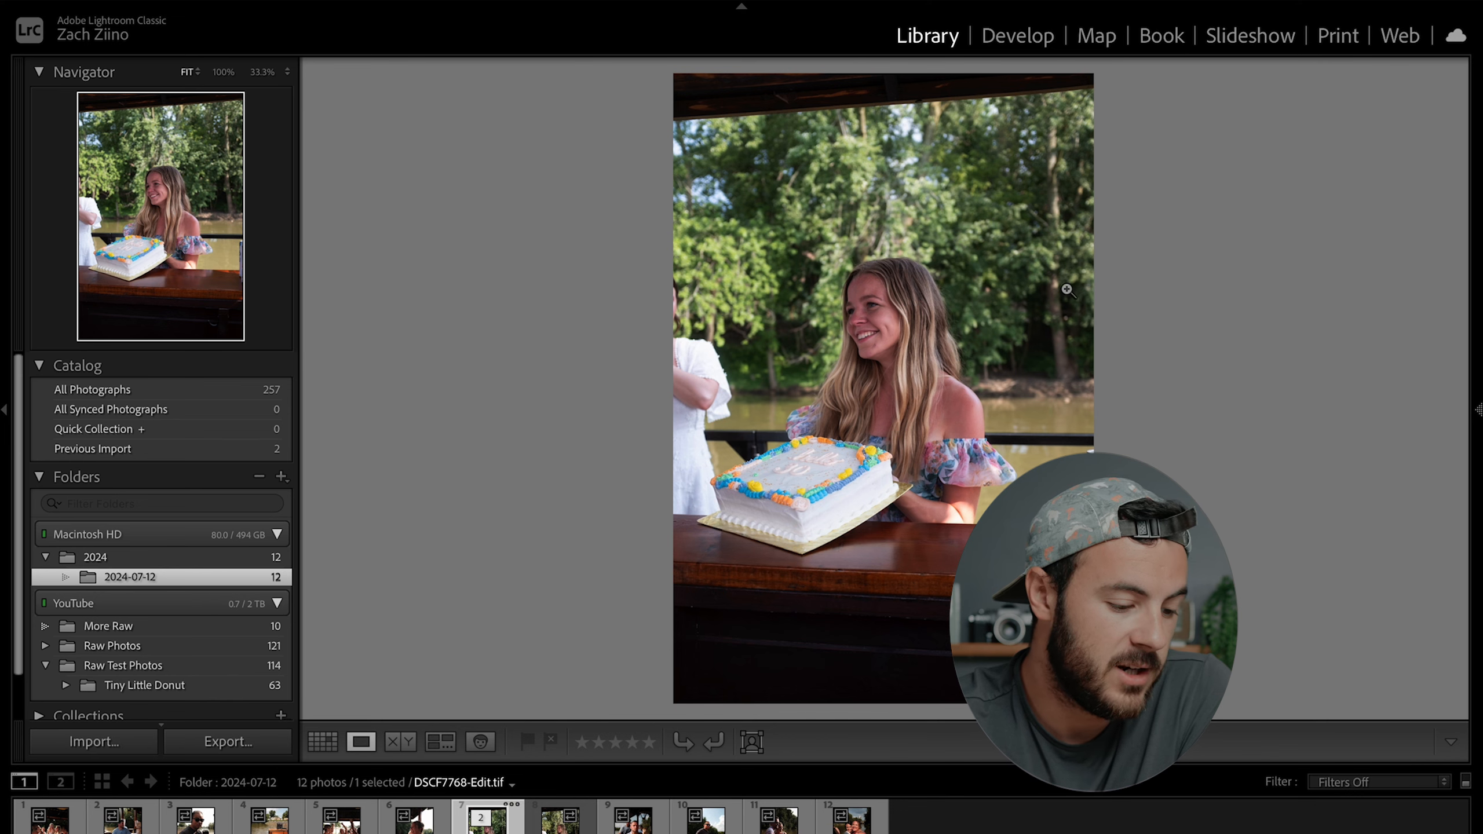
View the original DSCF7768.RAF and select DSCF7770.RAF, the photo of the seated man in the striped shirt.
{"action": "left_click", "coordinate": [559, 818]}
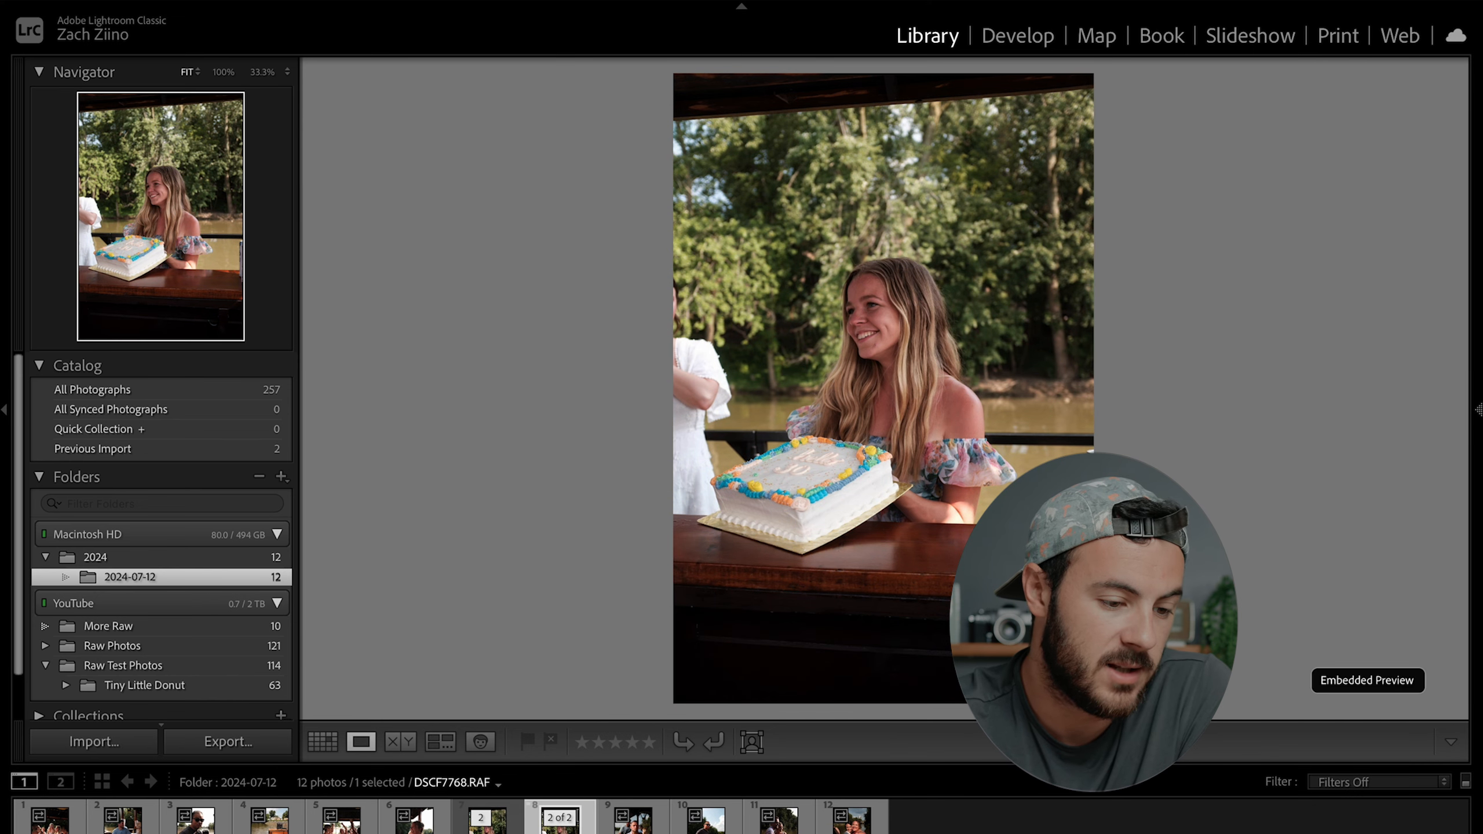
{"action": "key", "text": "g"}
{"action": "double_click", "coordinate": [573, 364]}
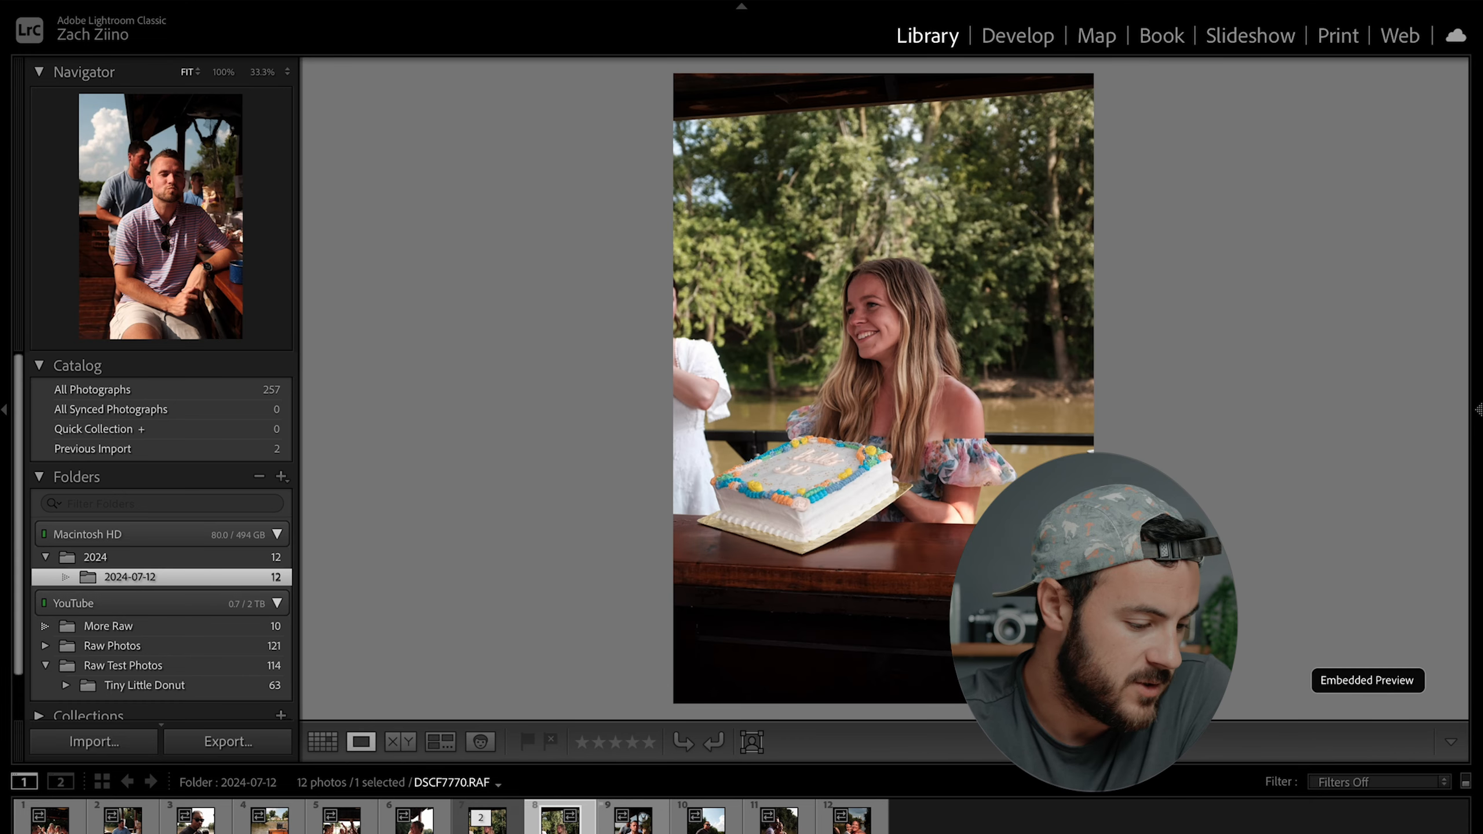
{"action": "left_click", "coordinate": [632, 818]}
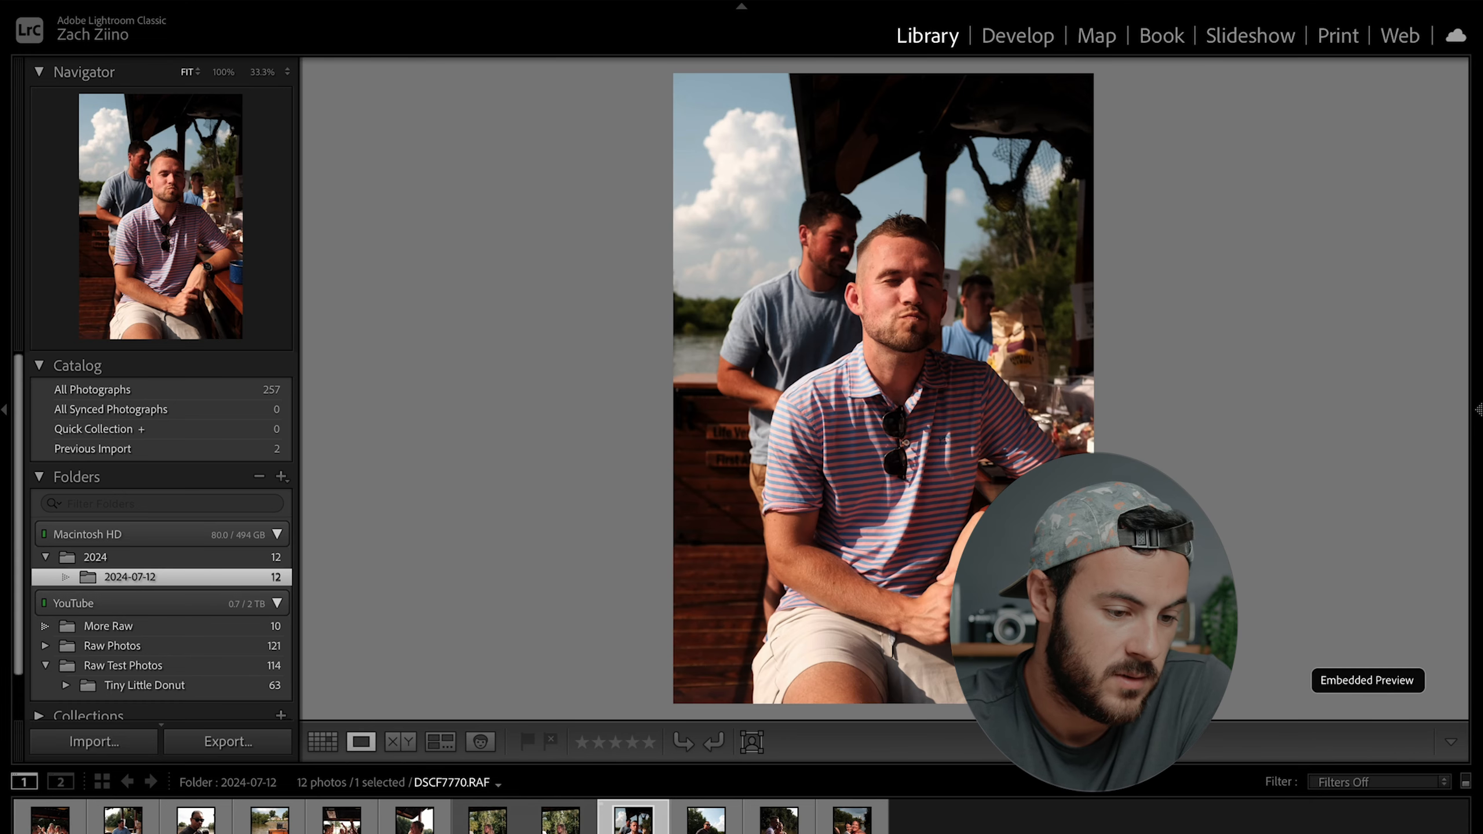
{"action": "key", "text": "Right"}
{"action": "key", "text": "Left"}
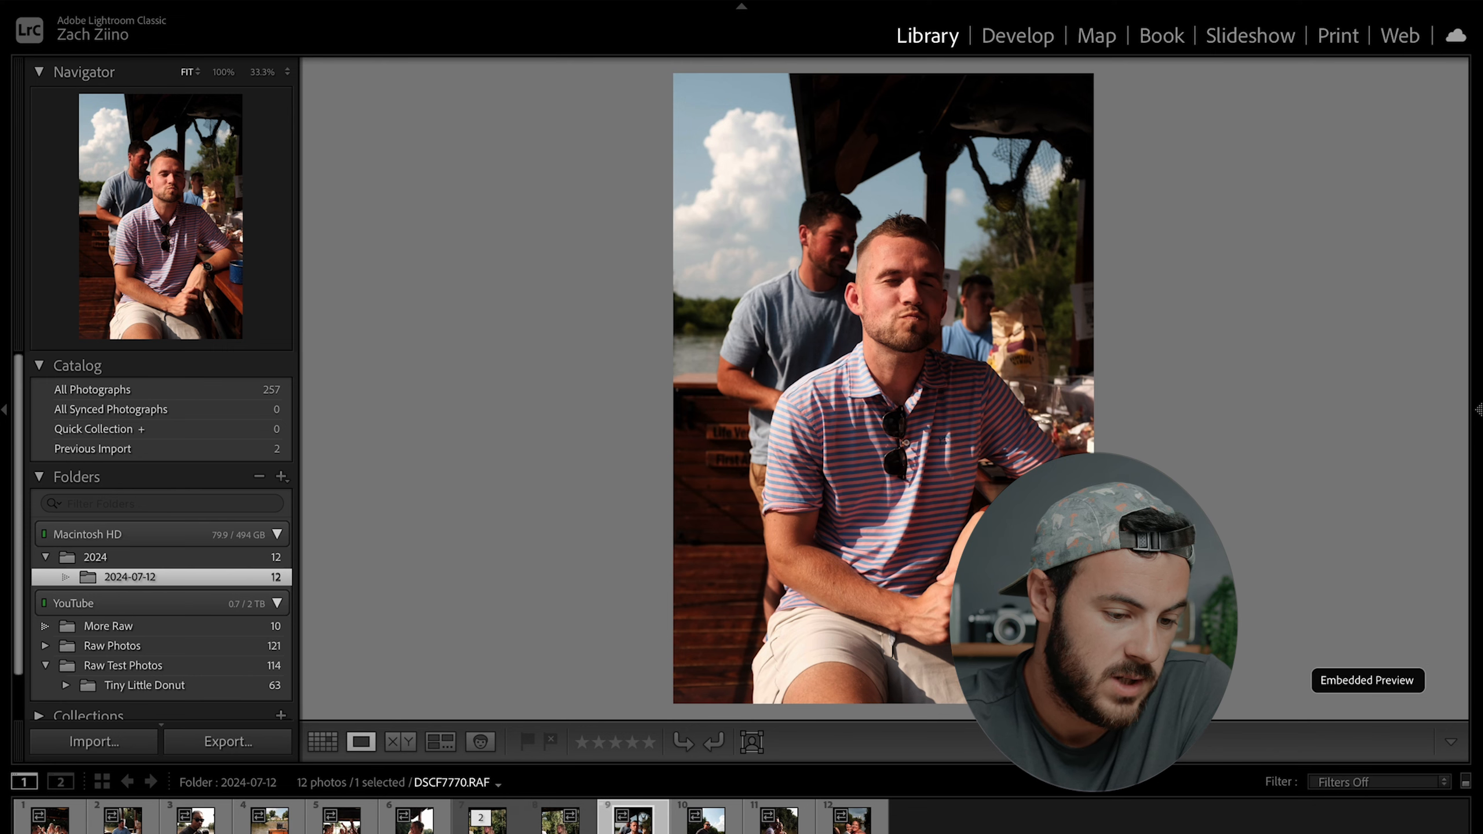
Open DSCF7770.RAF for editing in the Dehancer Lightroom plugin.
{"action": "right_click", "coordinate": [636, 215]}
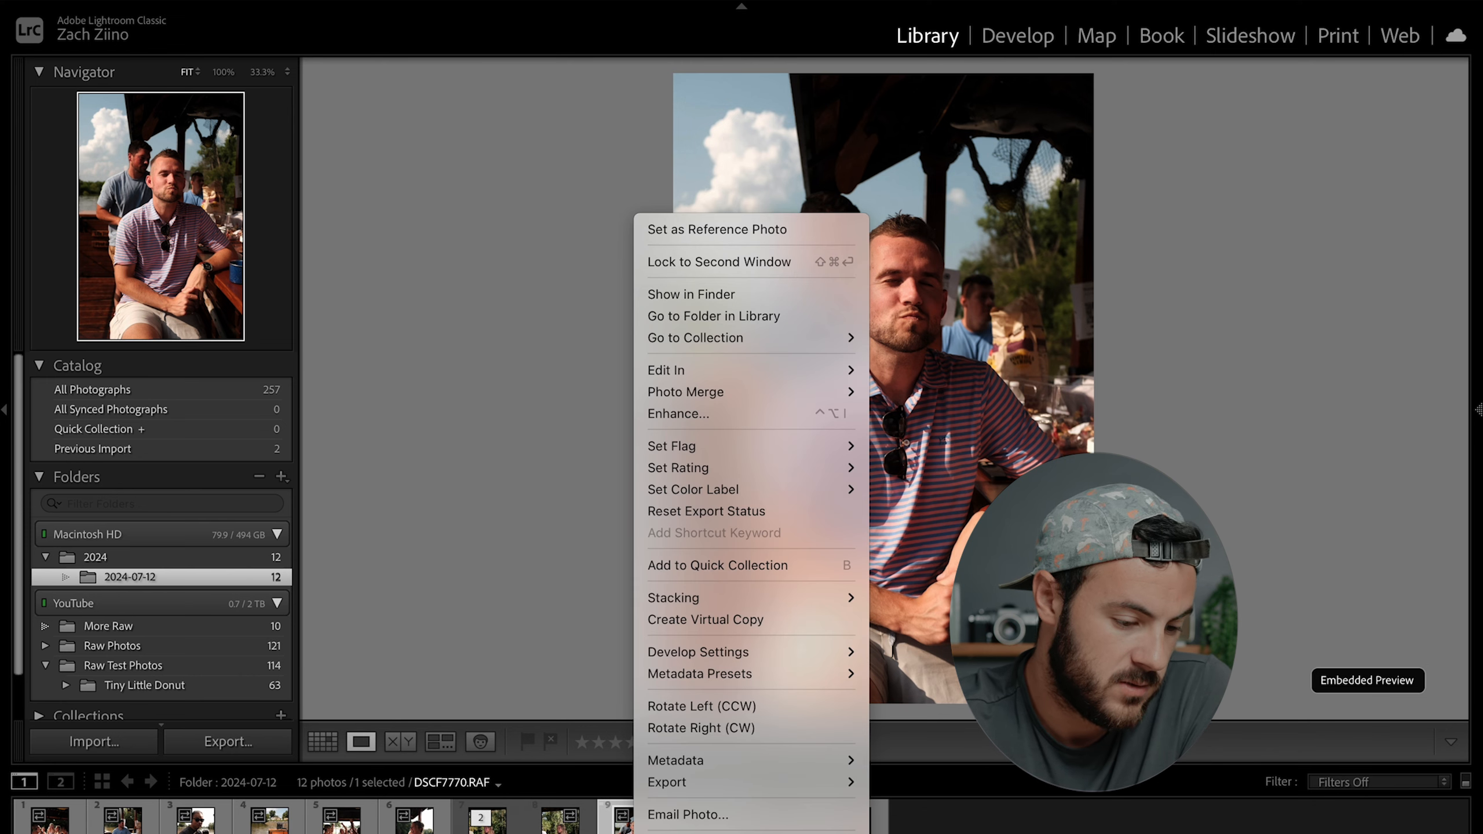
{"action": "mouse_move", "coordinate": [715, 391]}
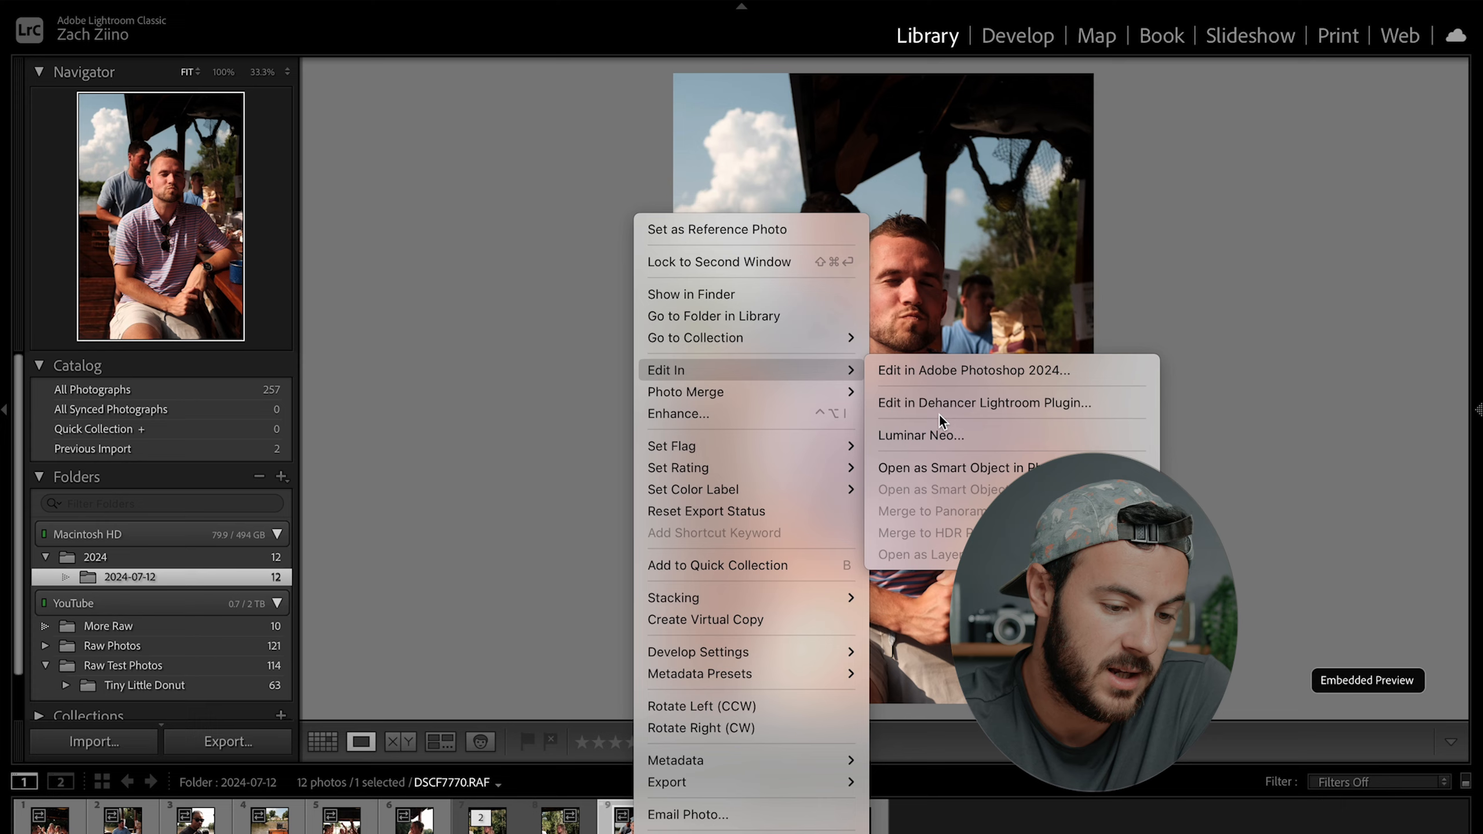
{"action": "left_click", "coordinate": [945, 404]}
{"action": "left_click", "coordinate": [882, 420]}
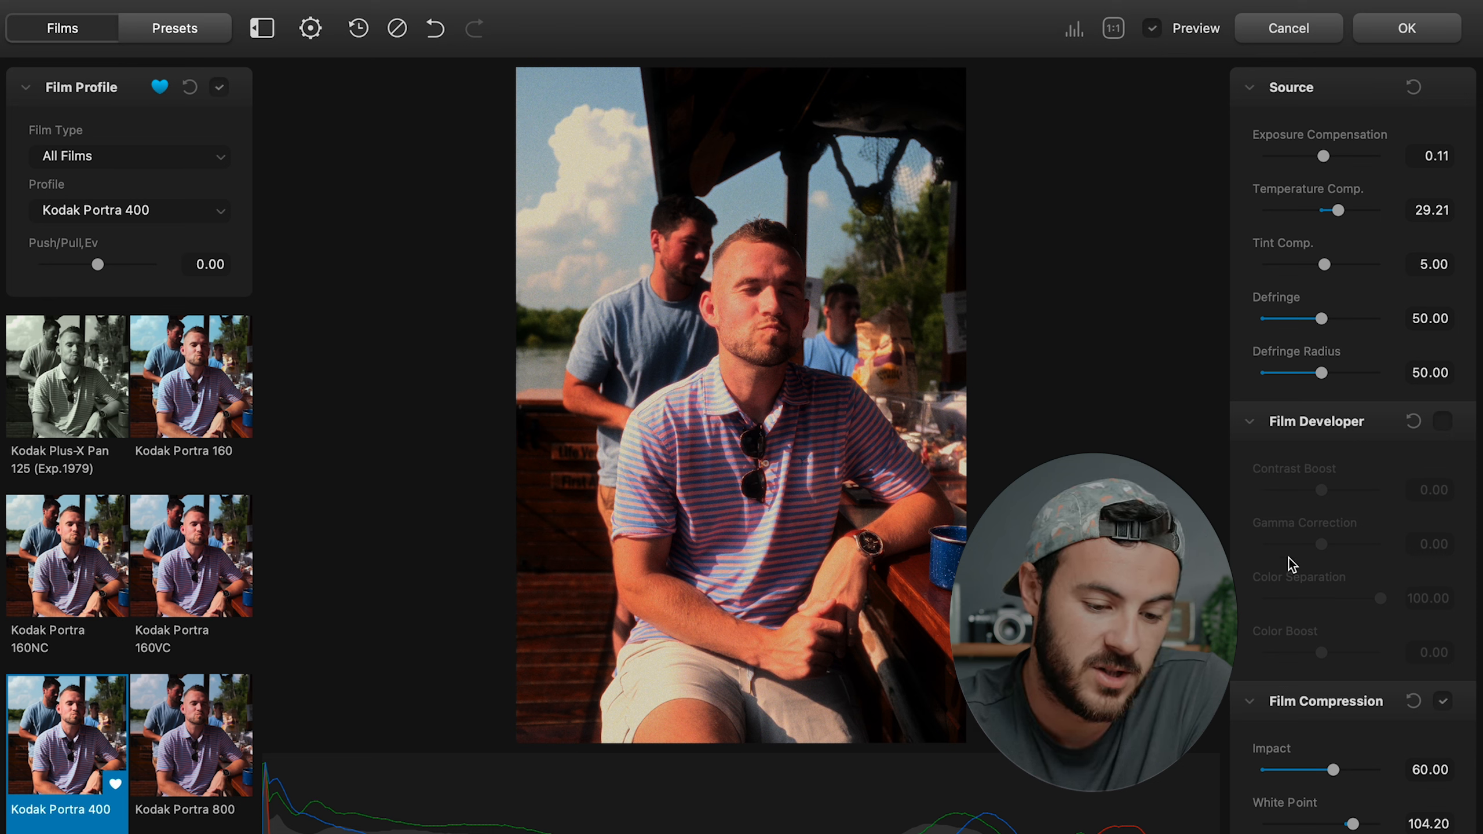
Turn off the Bloom and Halation effects on the photo of the seated man.
{"action": "scroll", "coordinate": [1336, 664], "scroll_direction": "down", "scroll_amount": 3}
{"action": "scroll", "coordinate": [1333, 658], "scroll_direction": "down", "scroll_amount": 15}
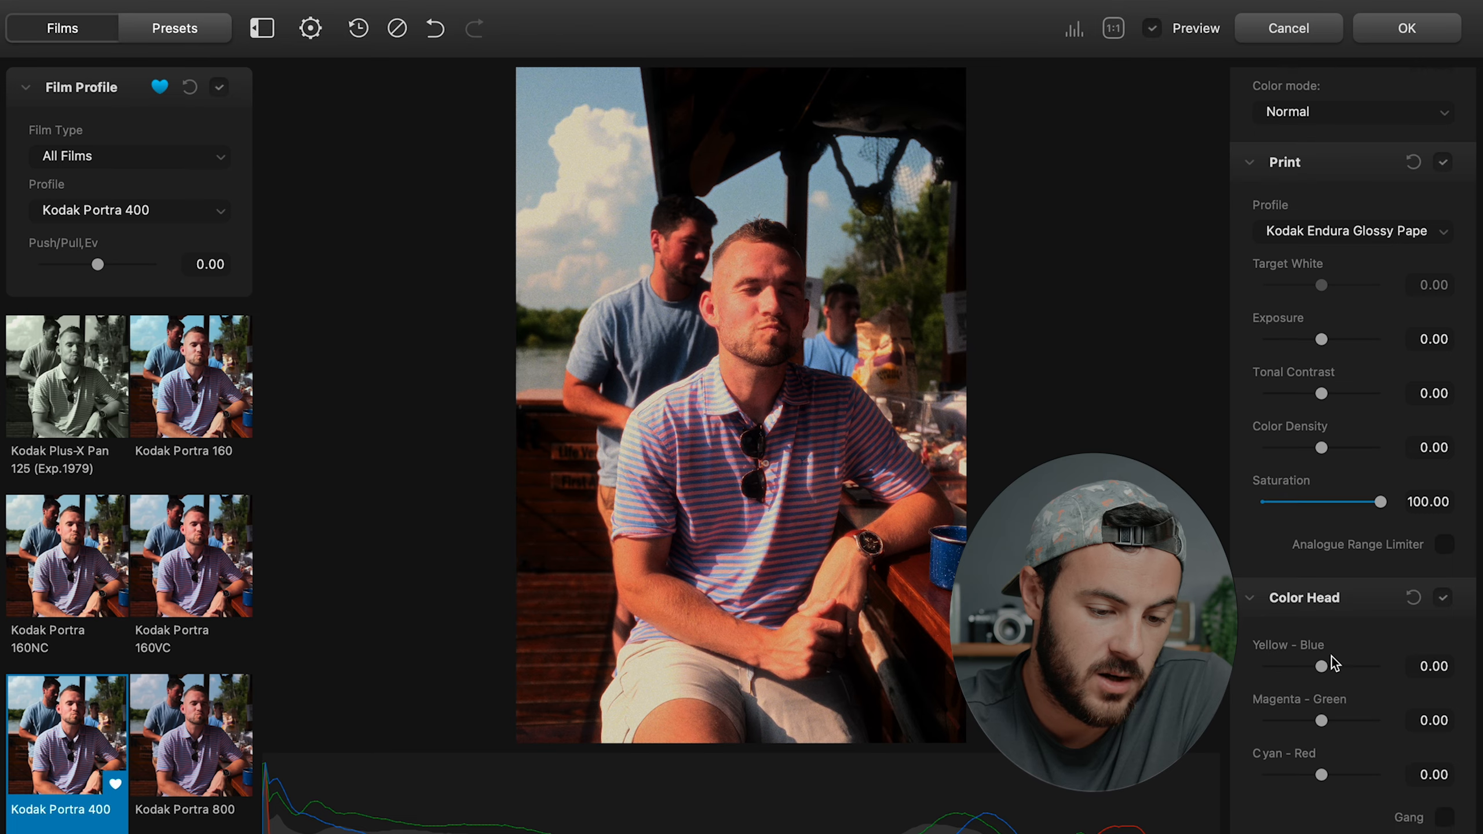
{"action": "scroll", "coordinate": [1331, 656], "scroll_direction": "down", "scroll_amount": 15}
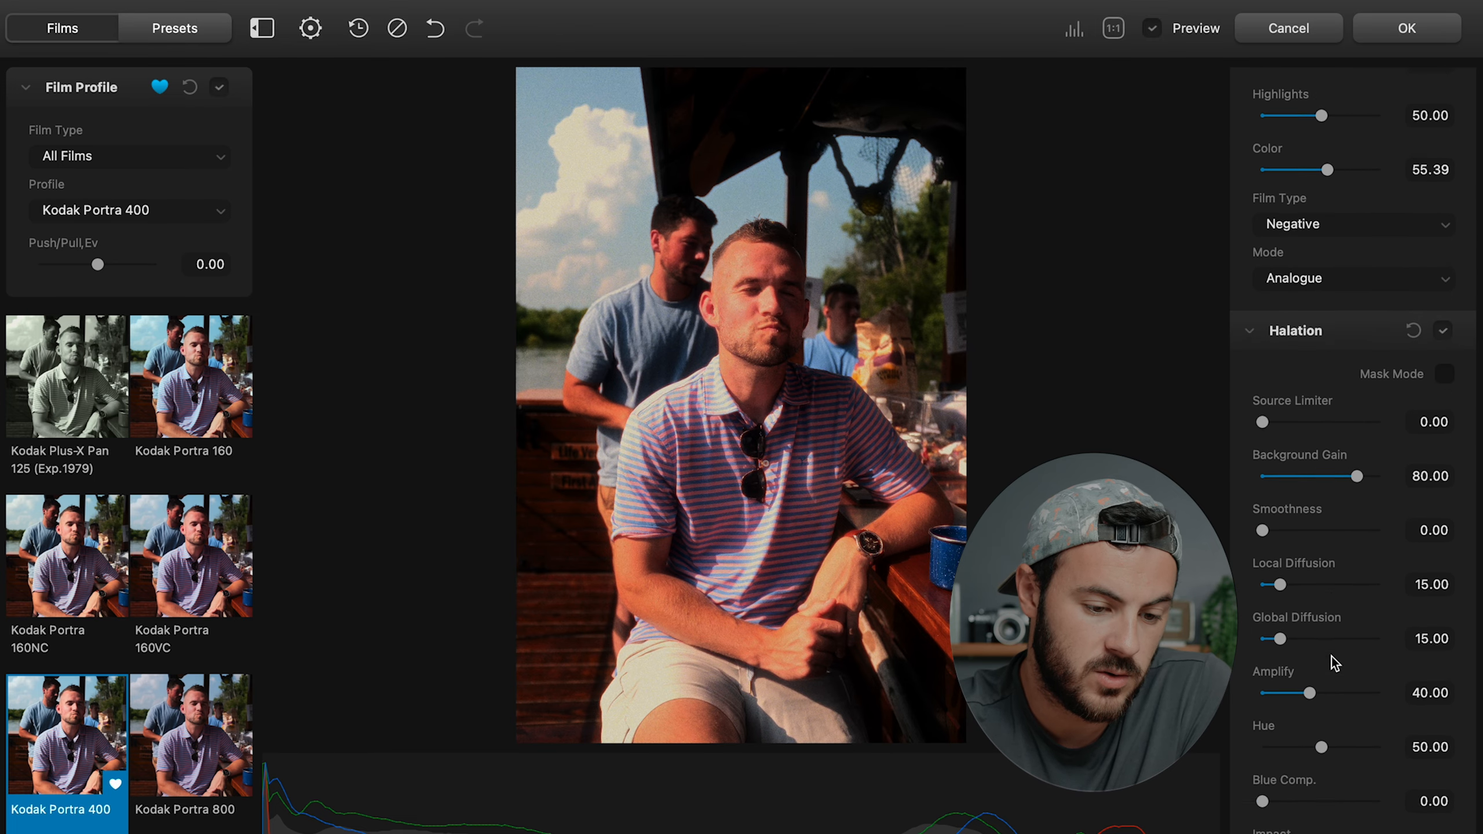
{"action": "left_click", "coordinate": [1443, 704]}
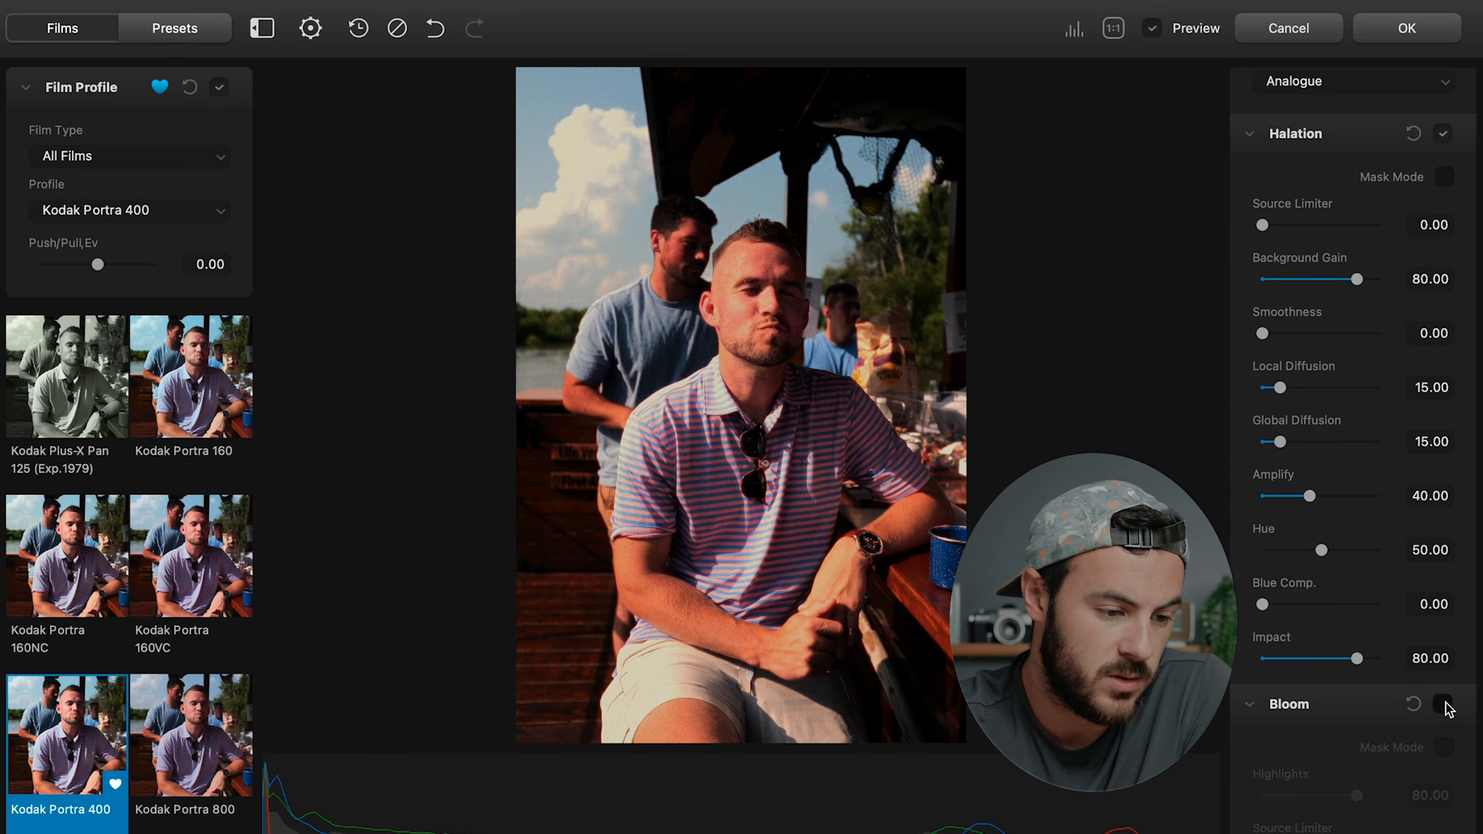
{"action": "scroll", "coordinate": [1399, 602], "scroll_direction": "up", "scroll_amount": 3}
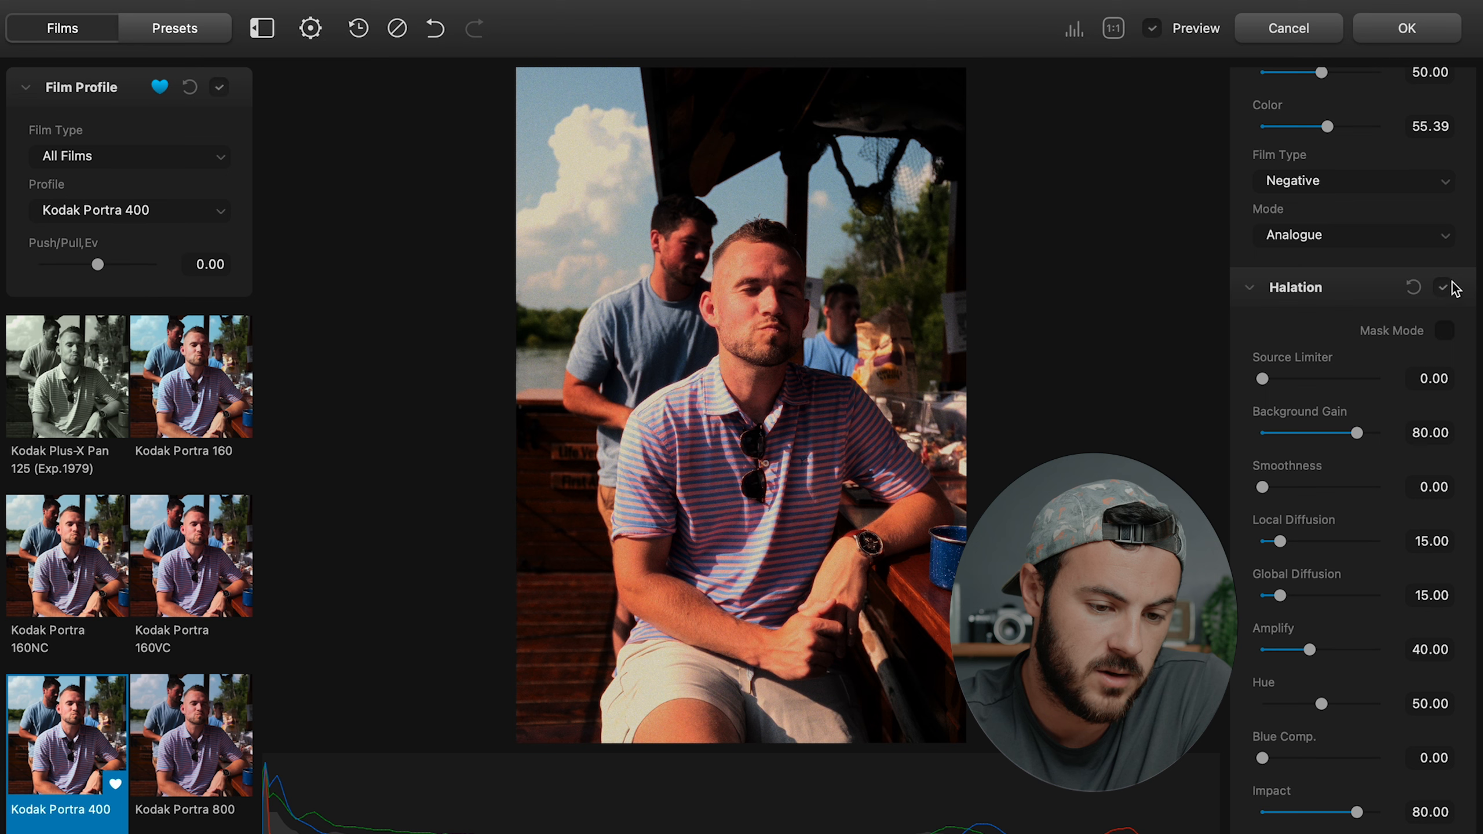
{"action": "left_click", "coordinate": [1444, 287]}
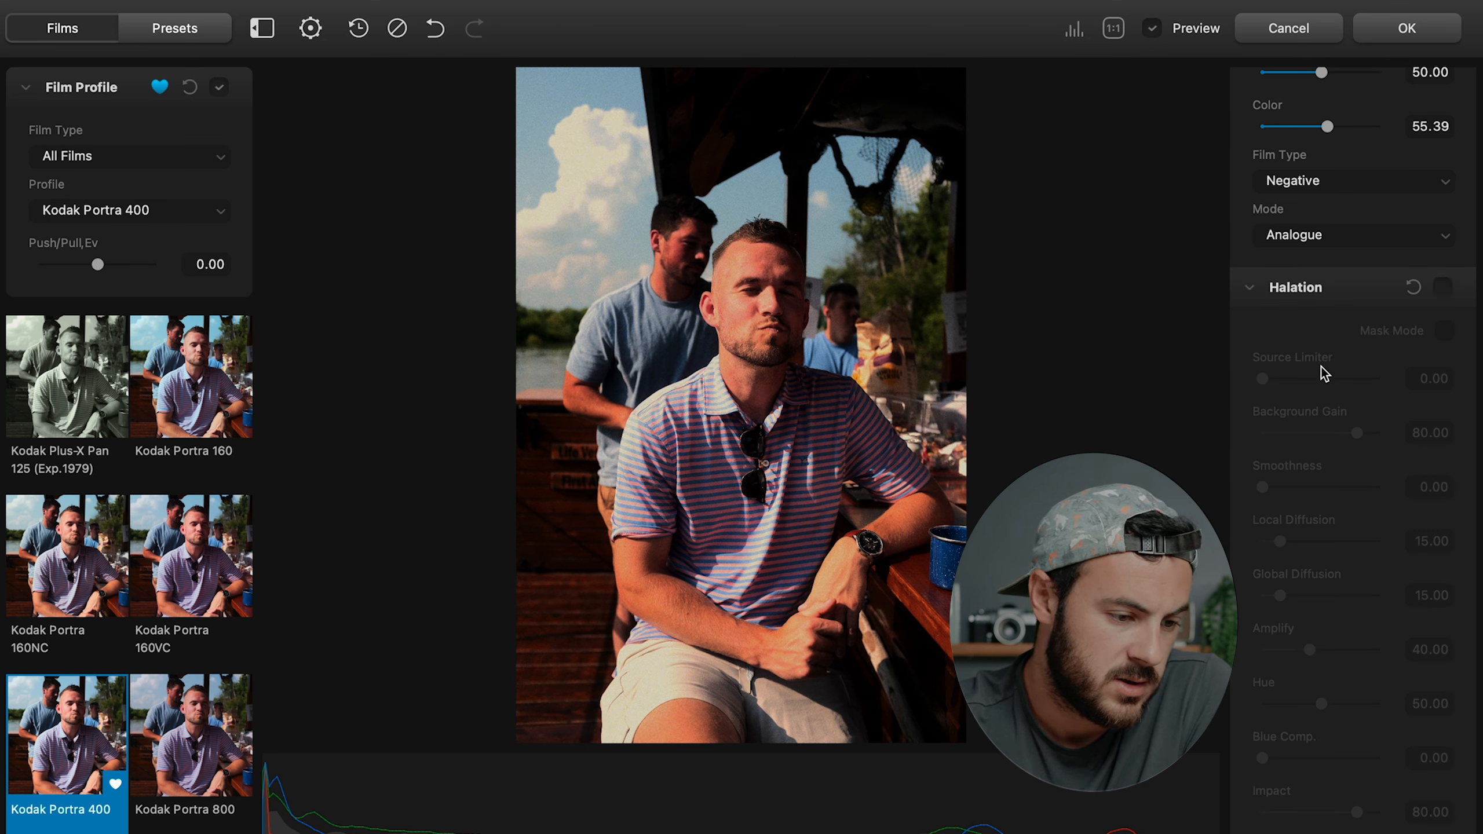
Lower the source Exposure Compensation to -0.07.
{"action": "scroll", "coordinate": [1384, 371], "scroll_direction": "up", "scroll_amount": 3}
{"action": "scroll", "coordinate": [1384, 371], "scroll_direction": "down", "scroll_amount": 10}
{"action": "scroll", "coordinate": [1381, 370], "scroll_direction": "up", "scroll_amount": 2}
{"action": "scroll", "coordinate": [1382, 372], "scroll_direction": "up", "scroll_amount": 6}
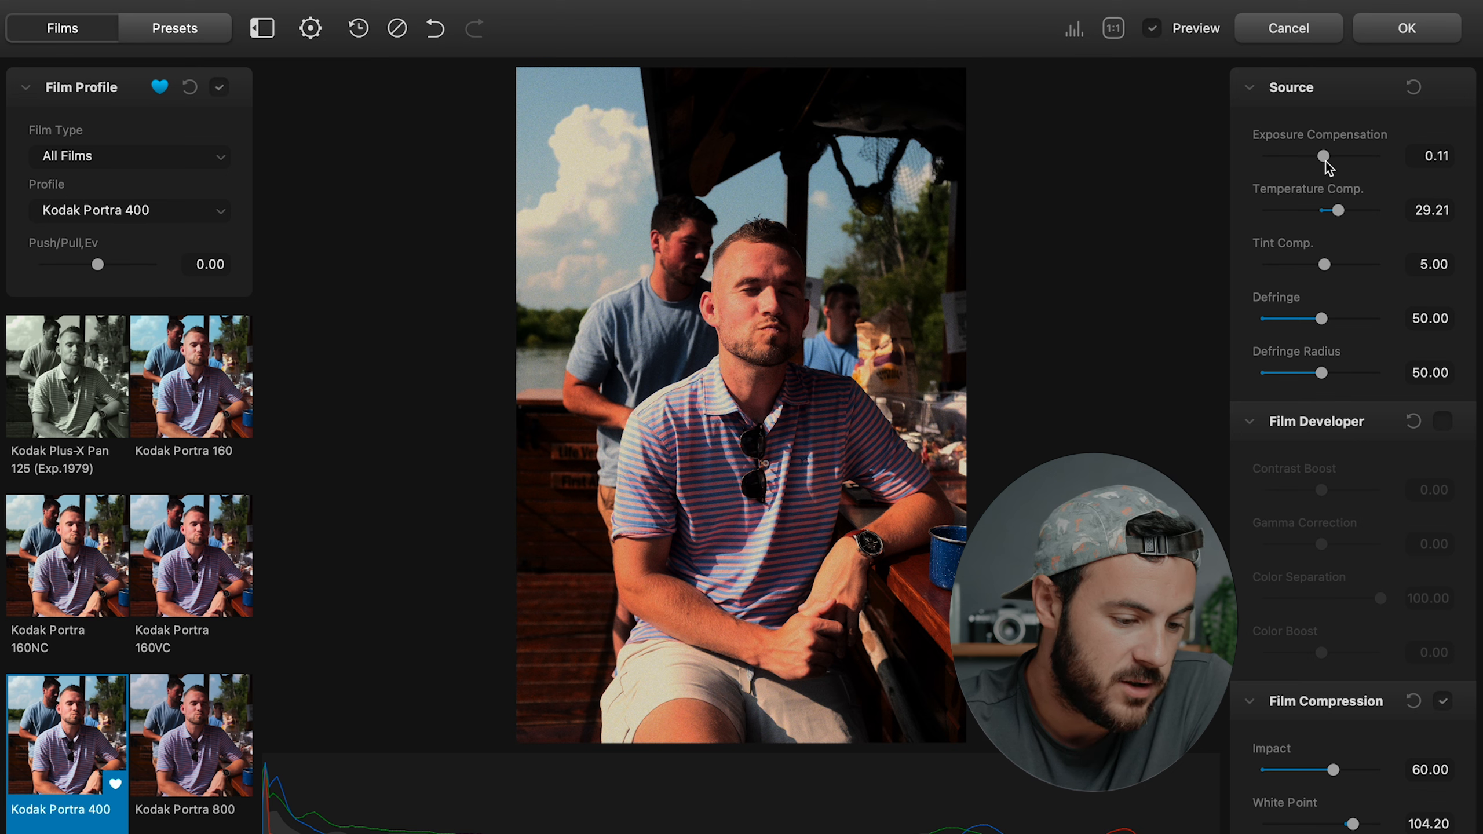
{"action": "left_click_drag", "start_coordinate": [1326, 162], "coordinate": [1321, 163]}
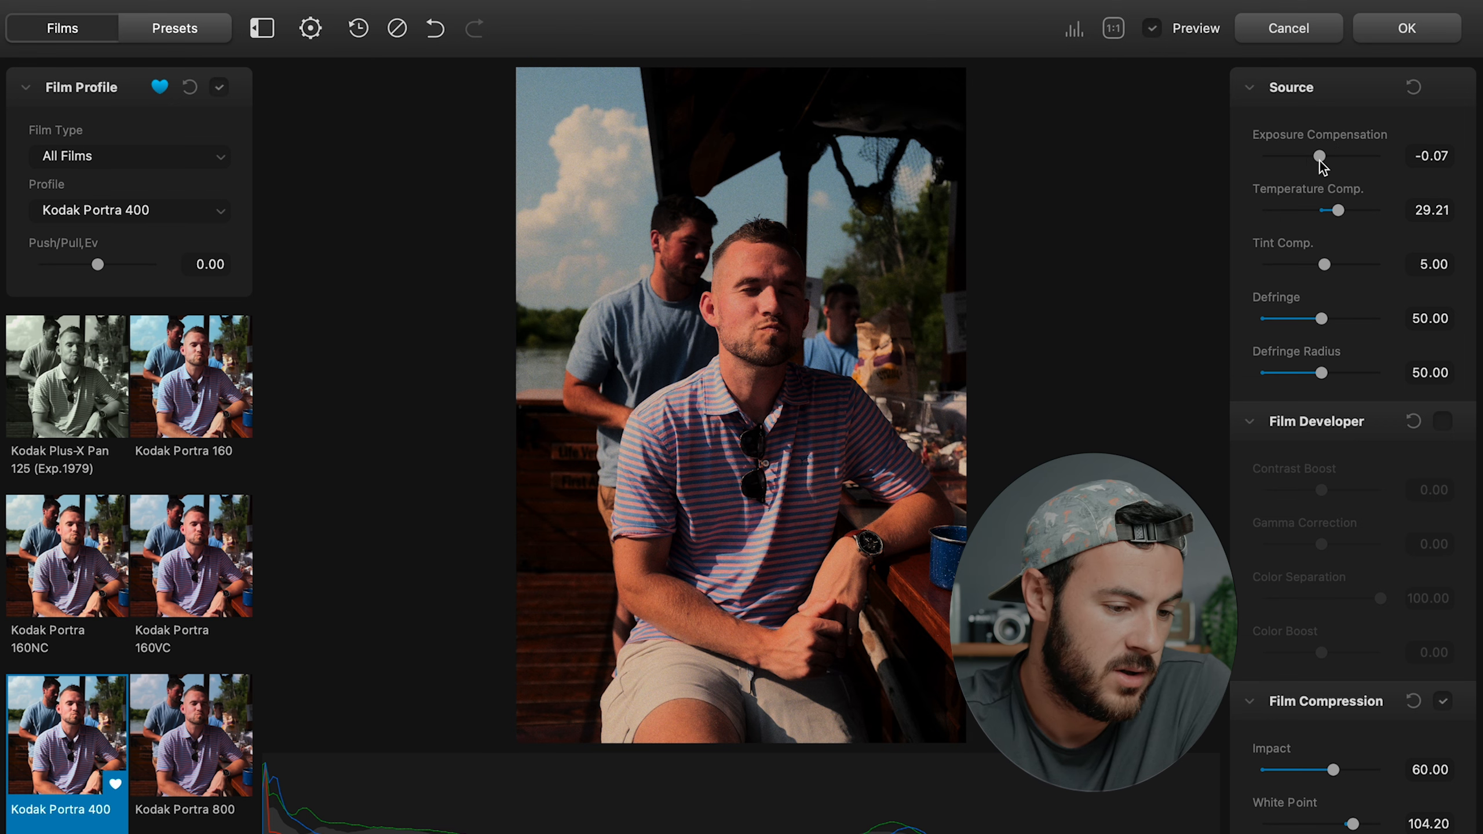
Check the film look on the faces at 1:1 and against the unedited photo, and apply it to the photo.
{"action": "left_click", "coordinate": [730, 297]}
{"action": "left_click_drag", "start_coordinate": [725, 298], "coordinate": [844, 675]}
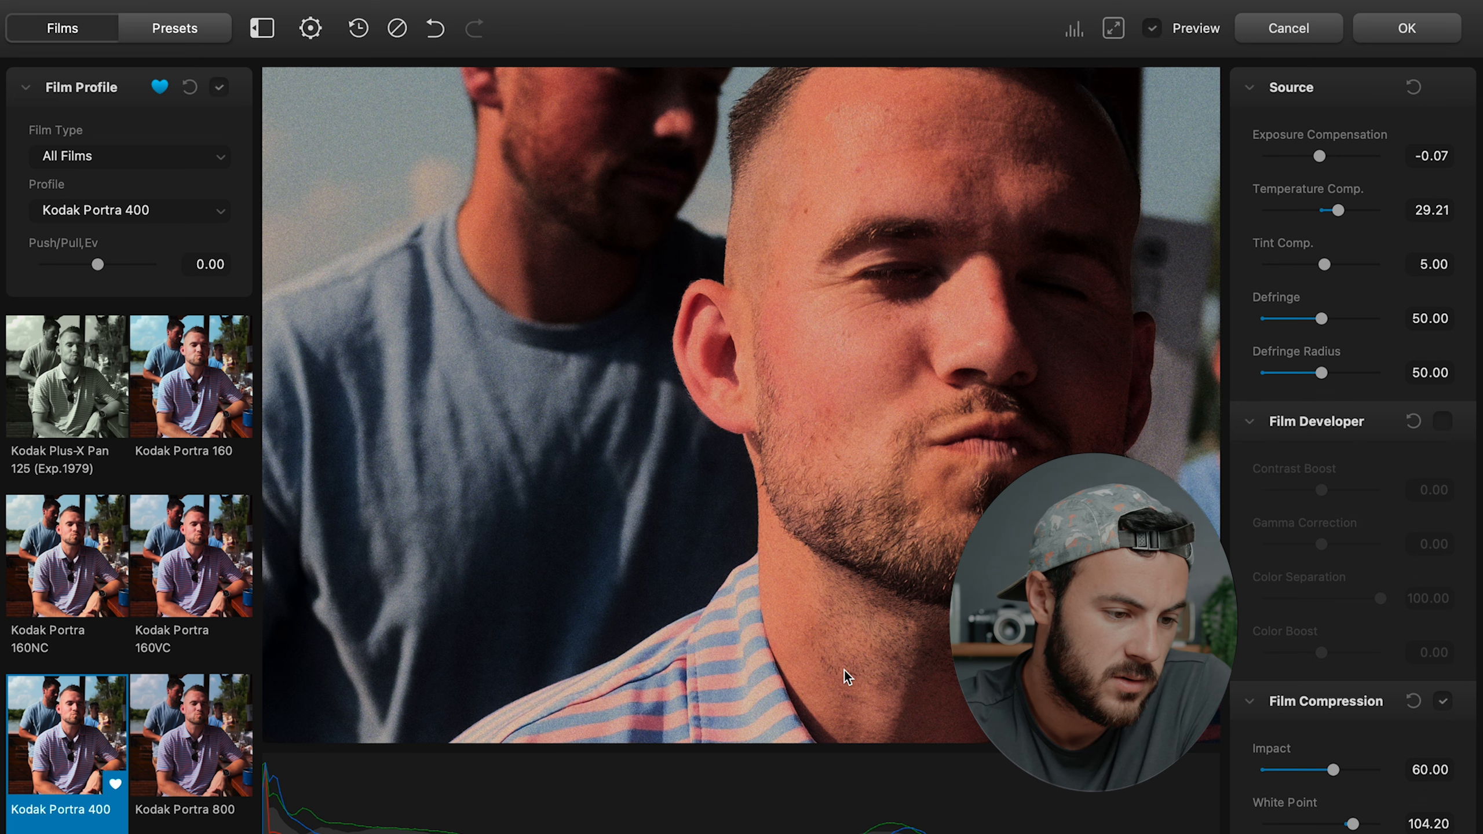
{"action": "left_click_drag", "start_coordinate": [862, 377], "coordinate": [942, 548]}
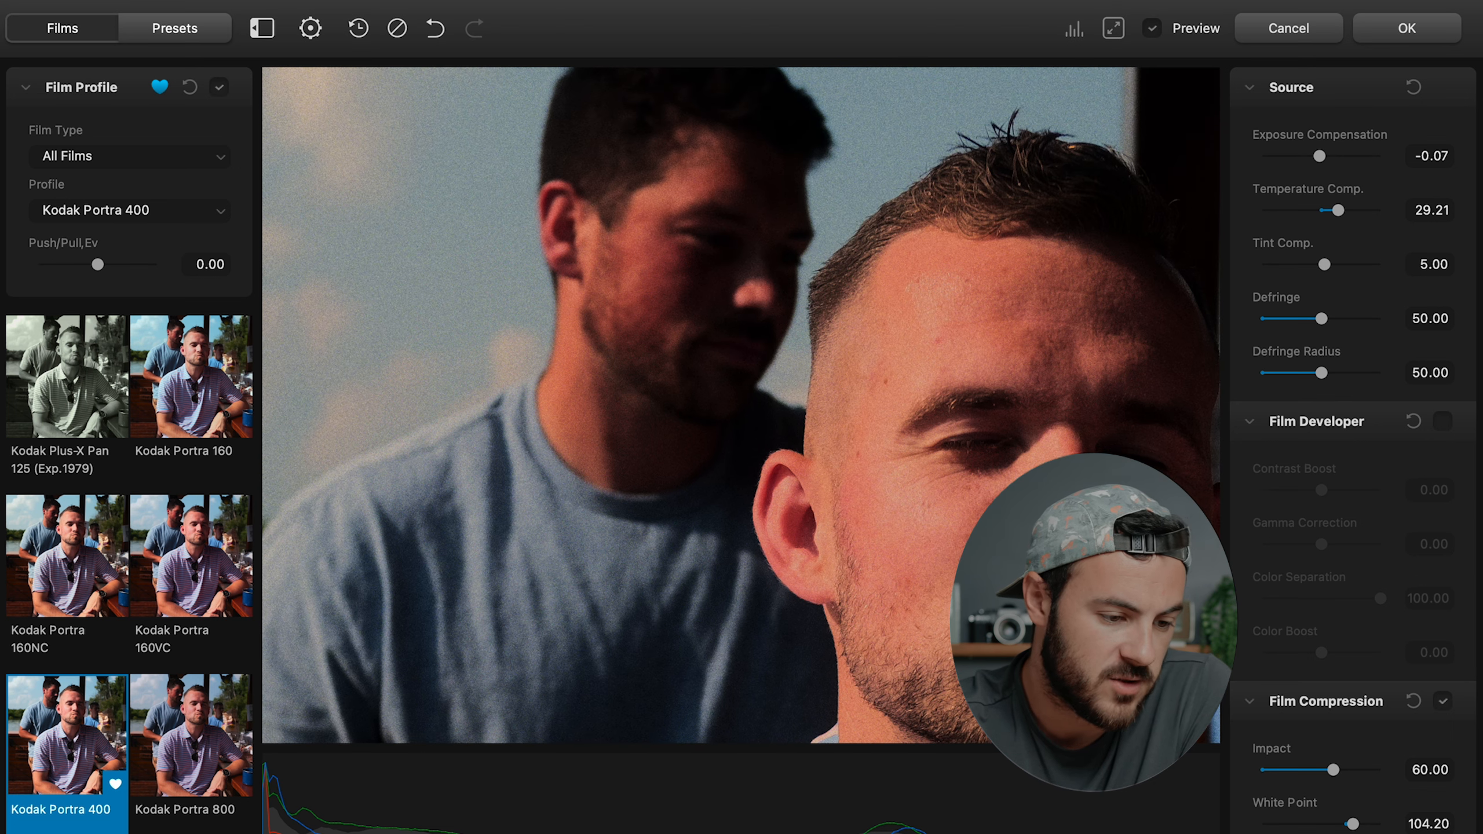
{"action": "left_click", "coordinate": [1113, 28]}
{"action": "left_click", "coordinate": [1152, 28]}
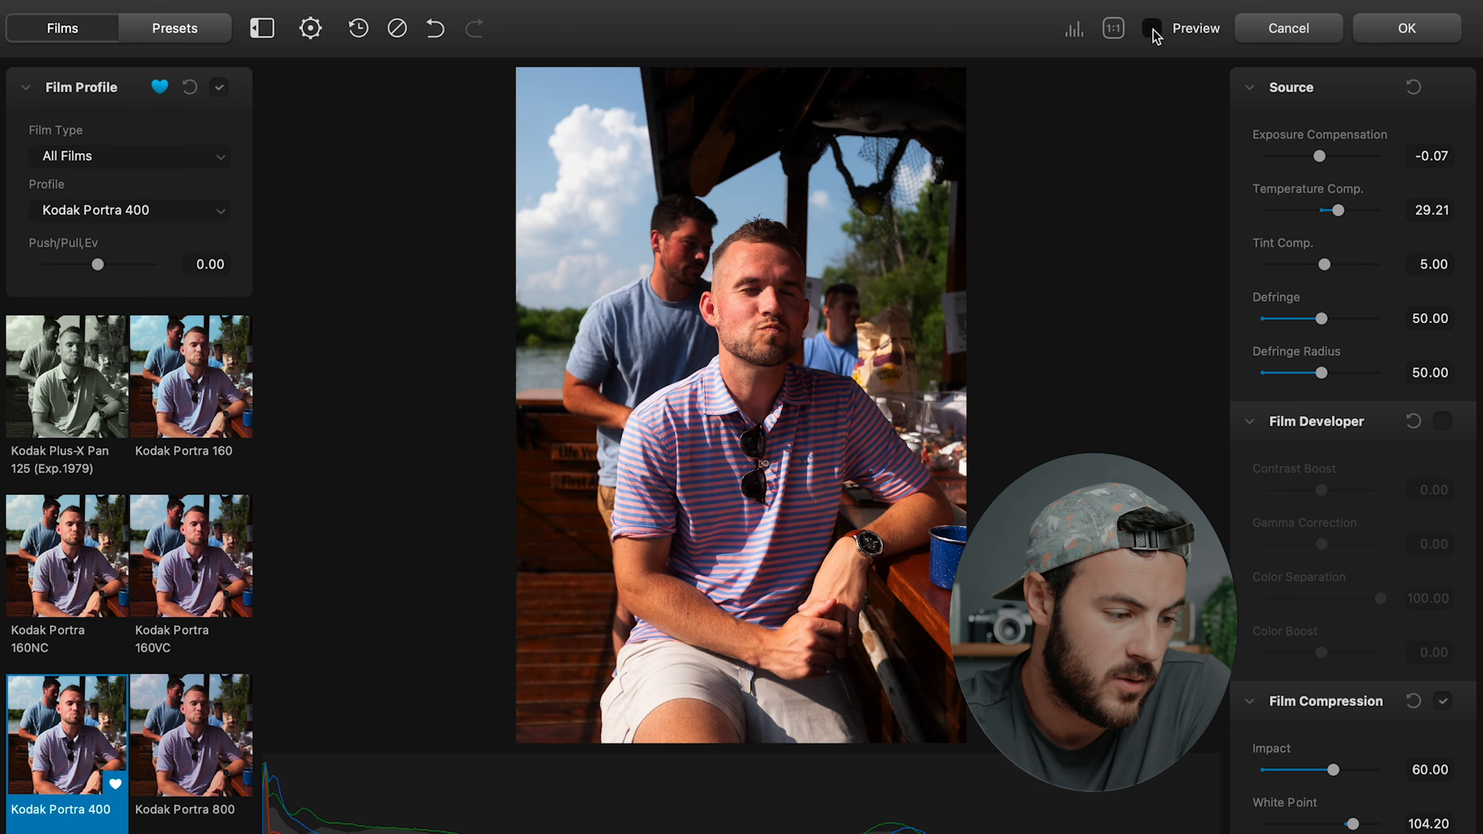
{"action": "left_click", "coordinate": [1153, 28]}
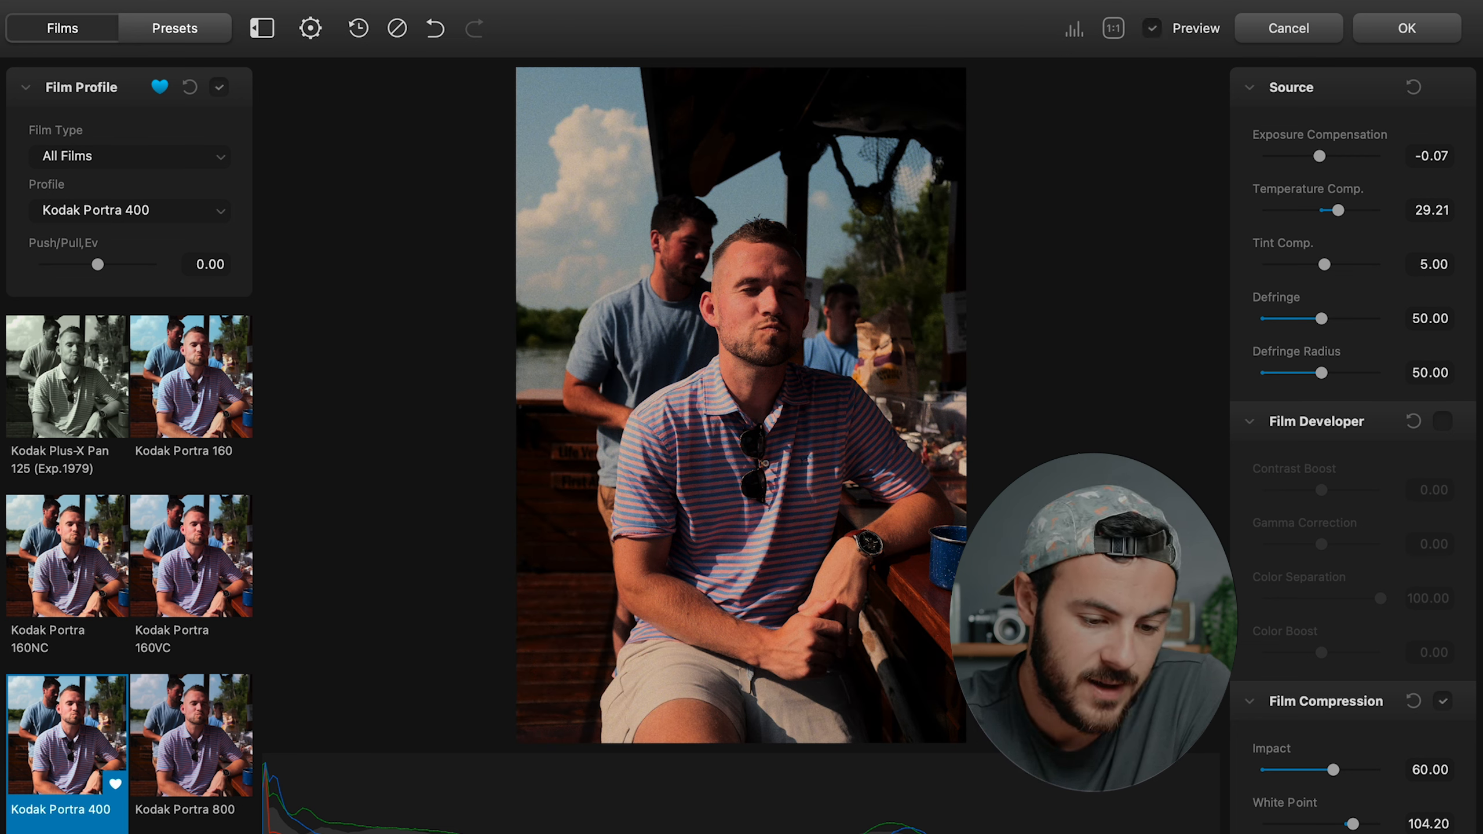
{"action": "left_click", "coordinate": [1430, 35]}
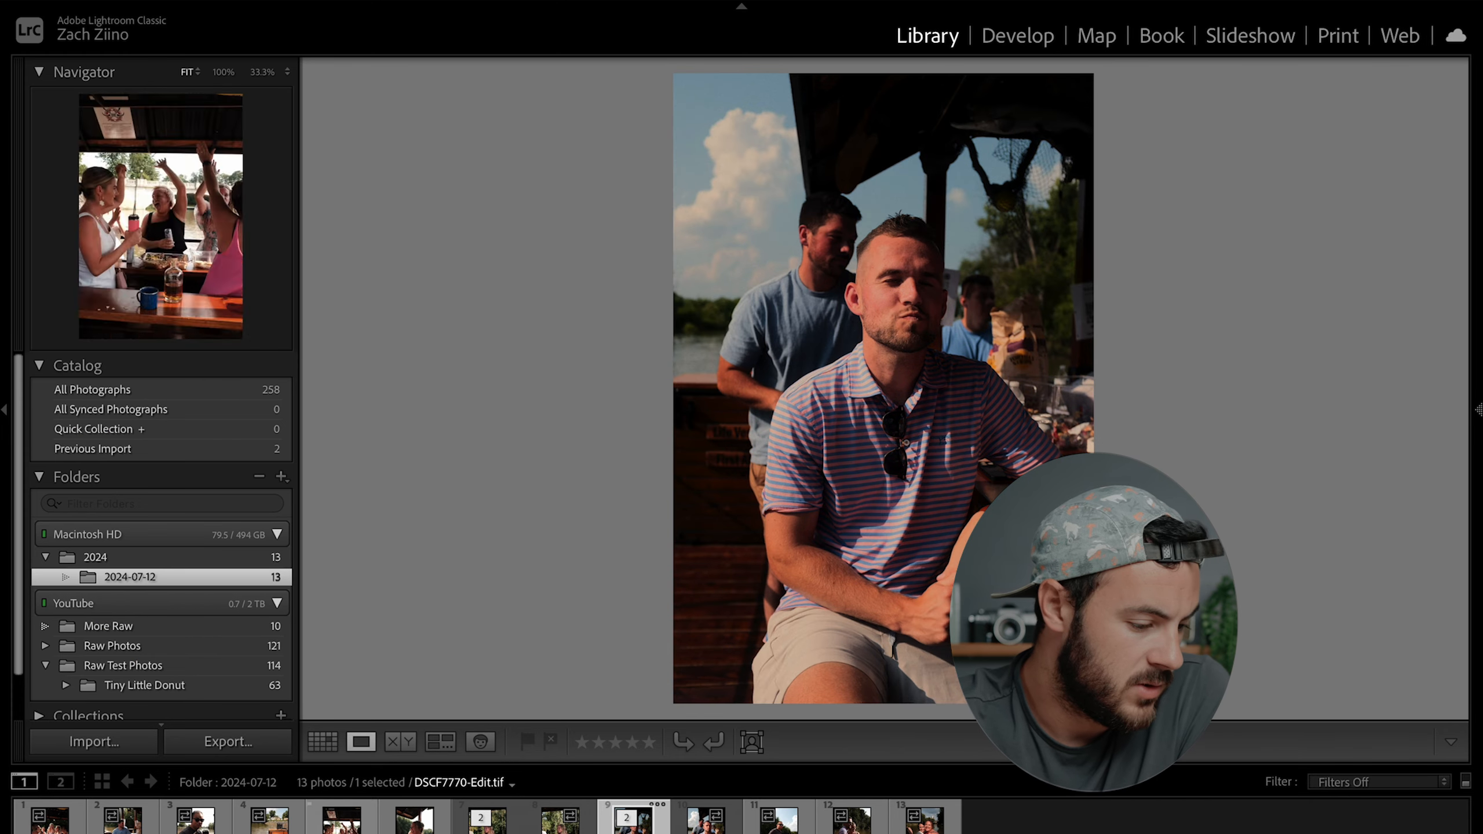
Open DSCF7759.RAF, the man in sunglasses, in the Dehancer Lightroom plugin and raise Exposure Compensation to about 0.15.
{"action": "left_click", "coordinate": [196, 820]}
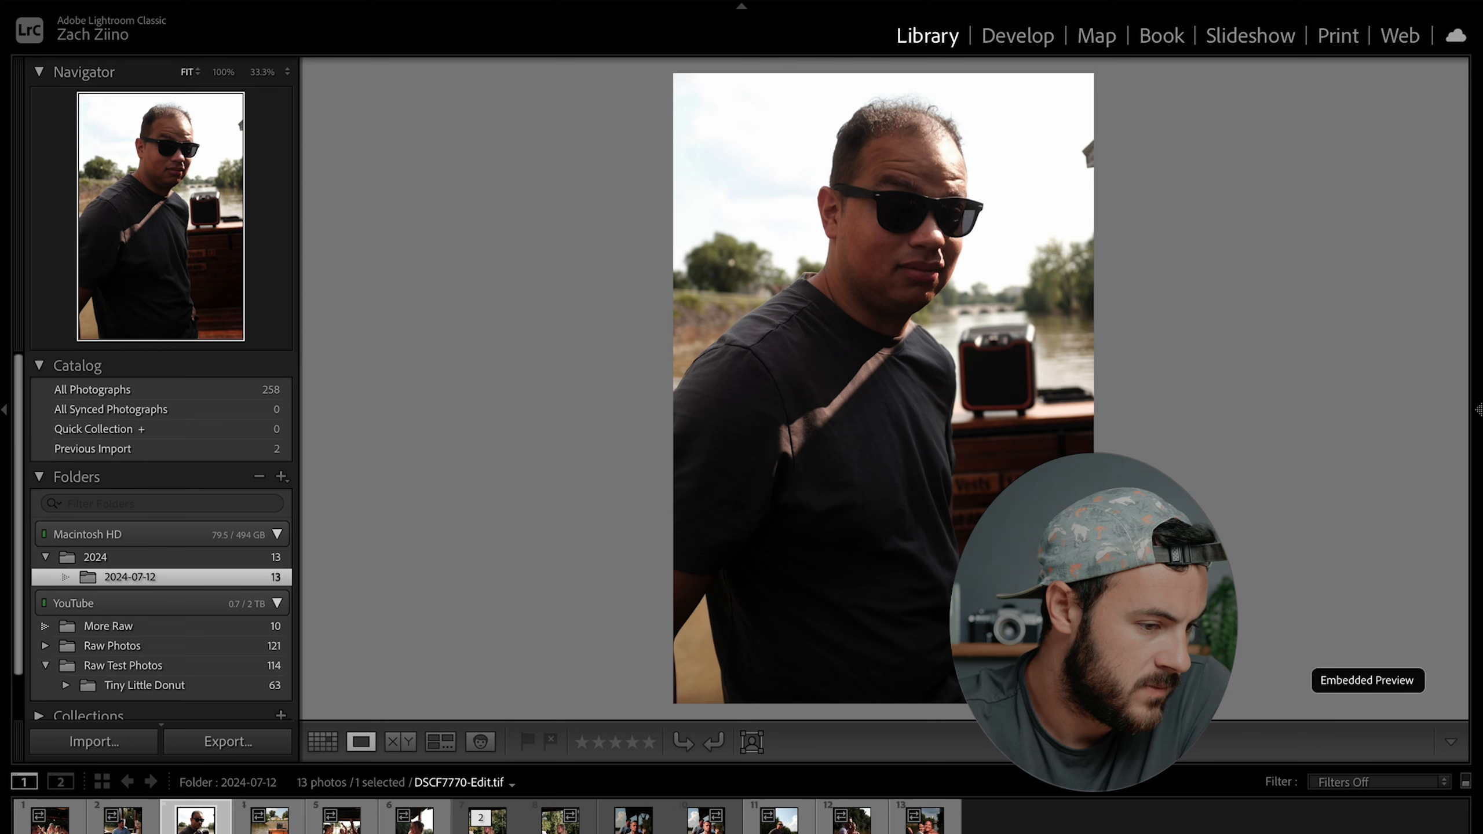
{"action": "right_click", "coordinate": [203, 818]}
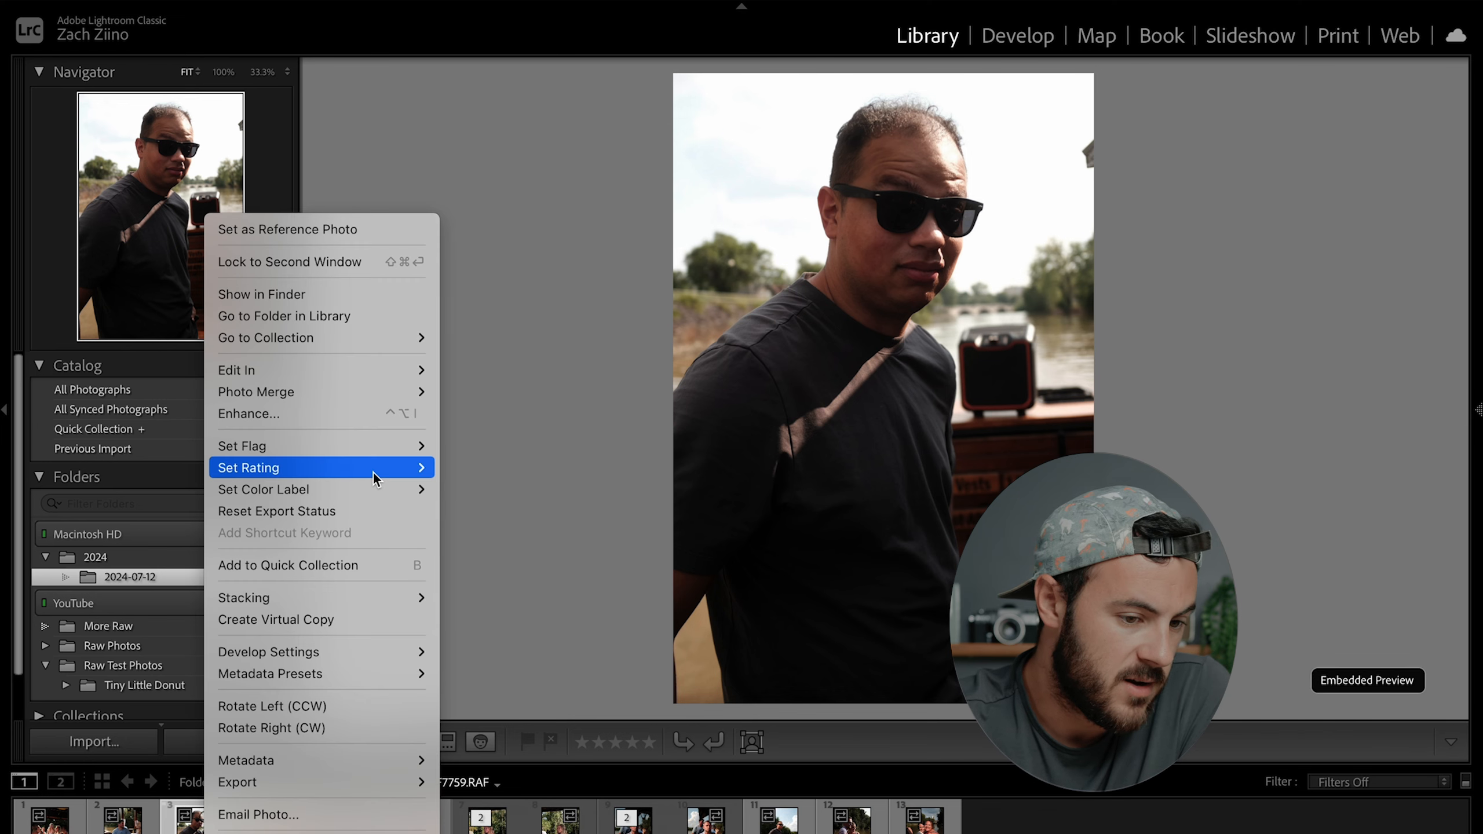
{"action": "mouse_move", "coordinate": [345, 370]}
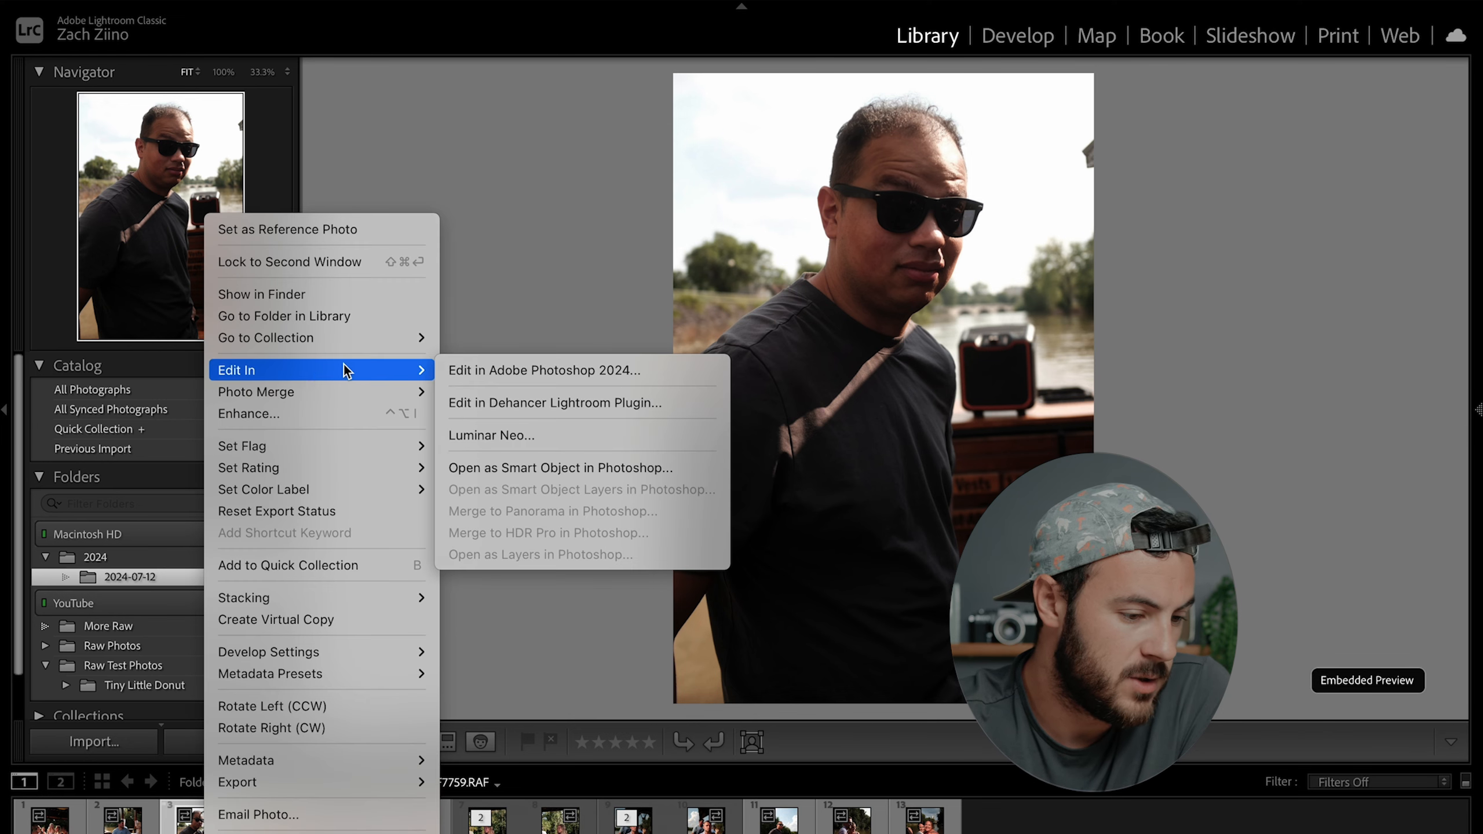
{"action": "left_click", "coordinate": [512, 399]}
{"action": "key", "text": "Return"}
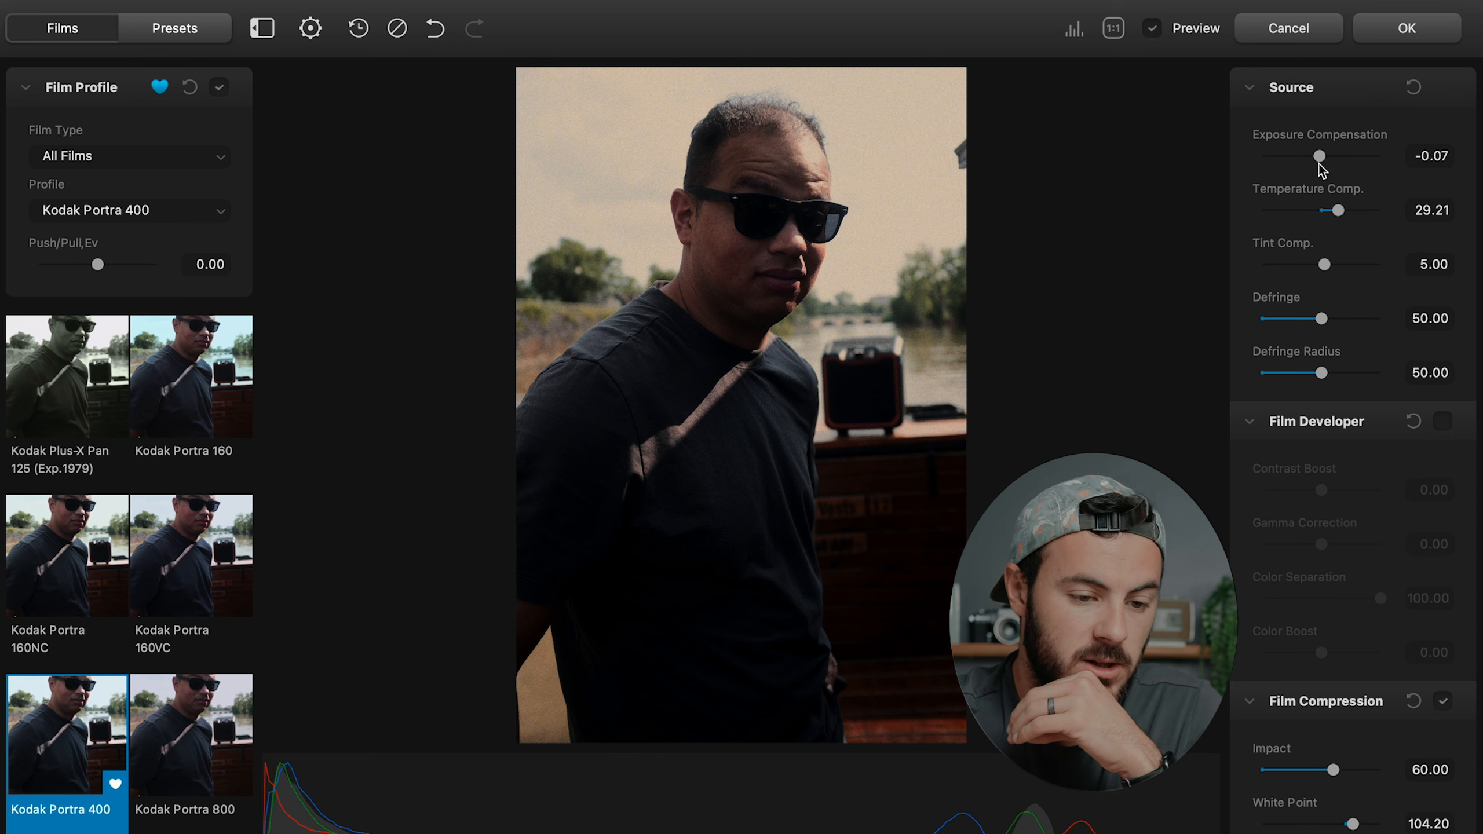
{"action": "left_click_drag", "start_coordinate": [1320, 164], "coordinate": [1325, 166]}
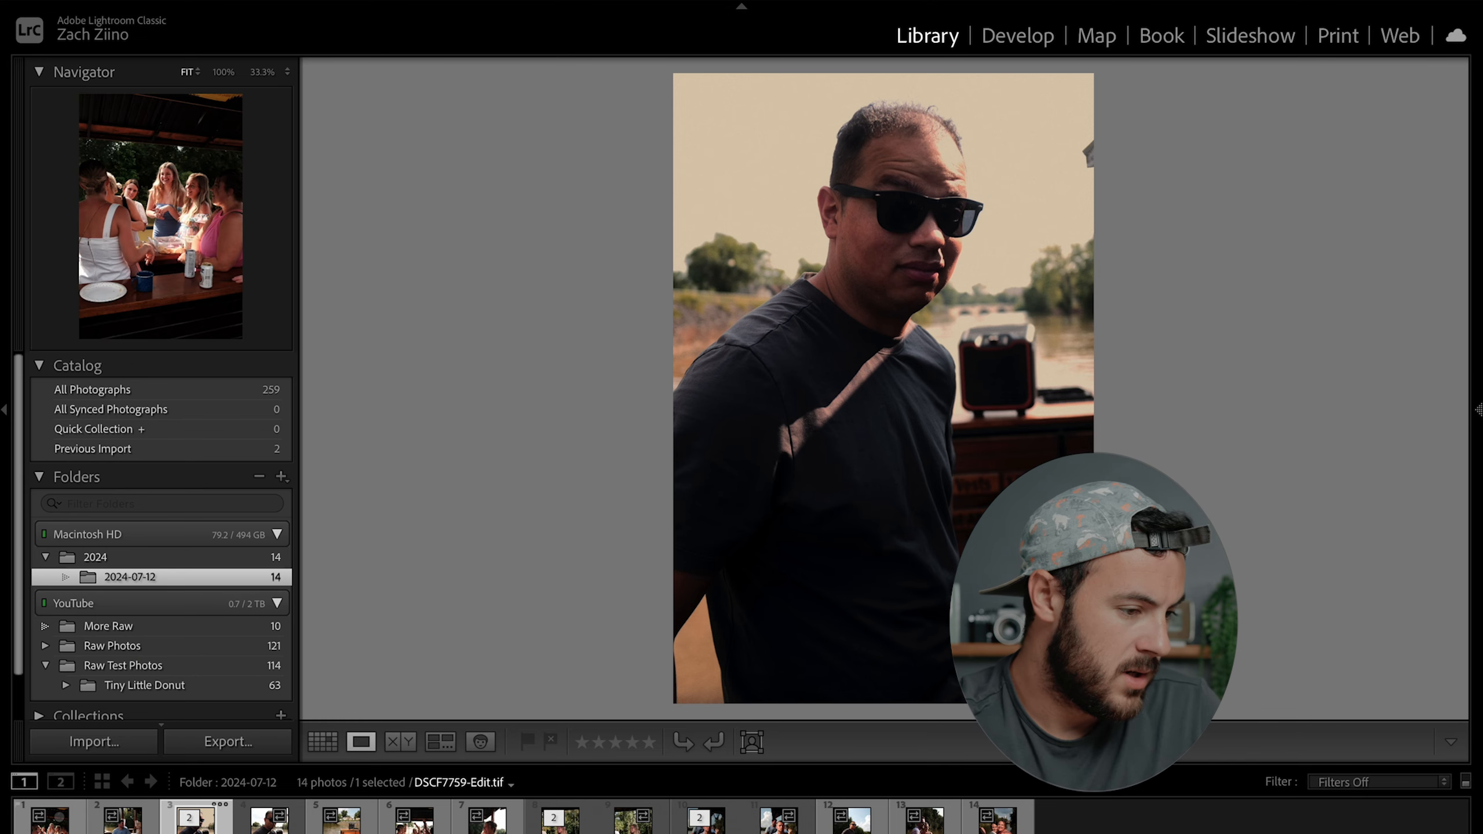
Select DSCF7764.RAF, the river view with the Life Vests box, and open it in the Dehancer Lightroom plugin.
{"action": "left_click", "coordinate": [121, 833]}
{"action": "key", "text": "Right"}
{"action": "key", "text": "Right"}
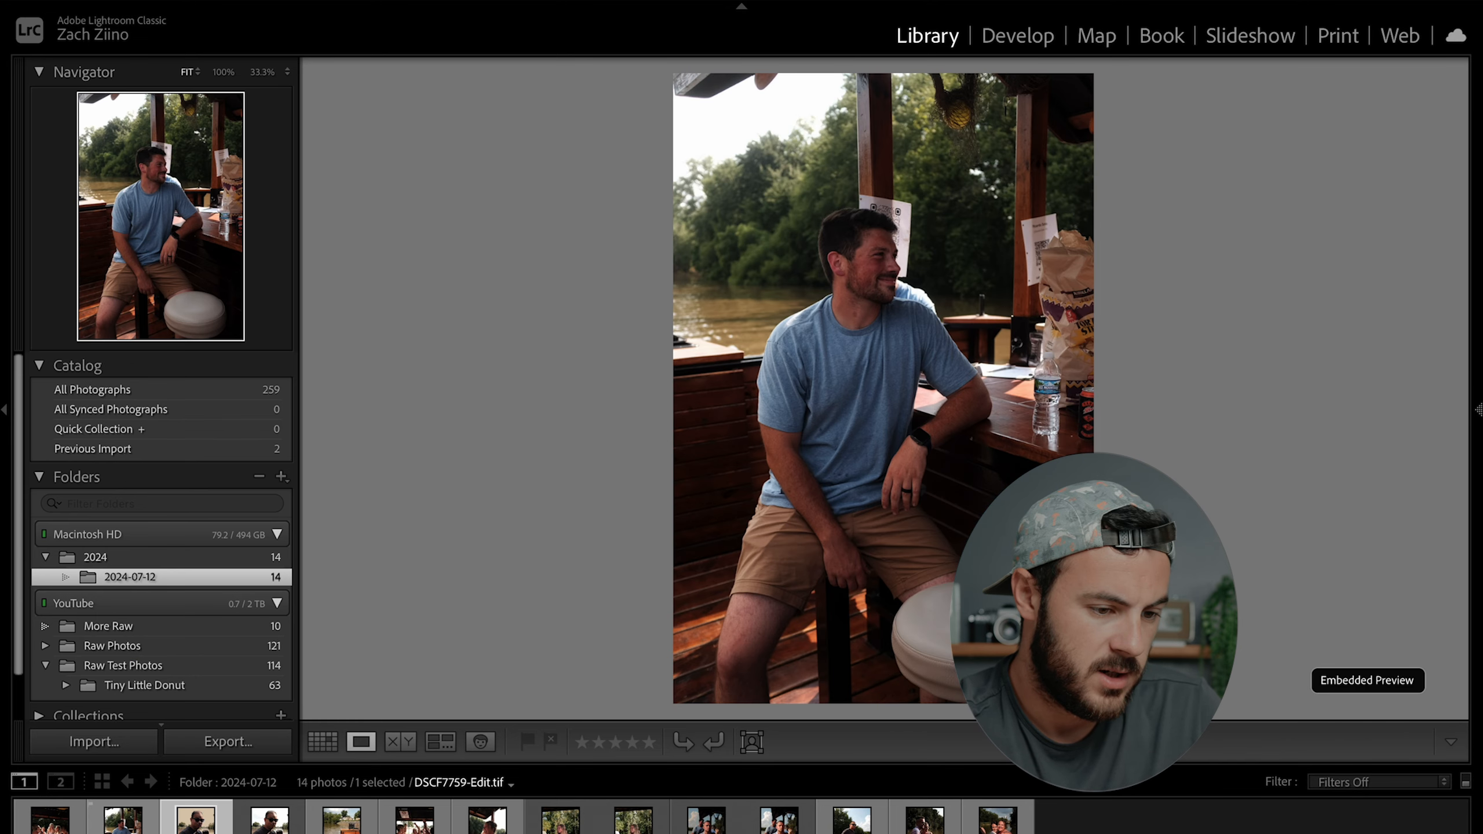
{"action": "key", "text": "Right"}
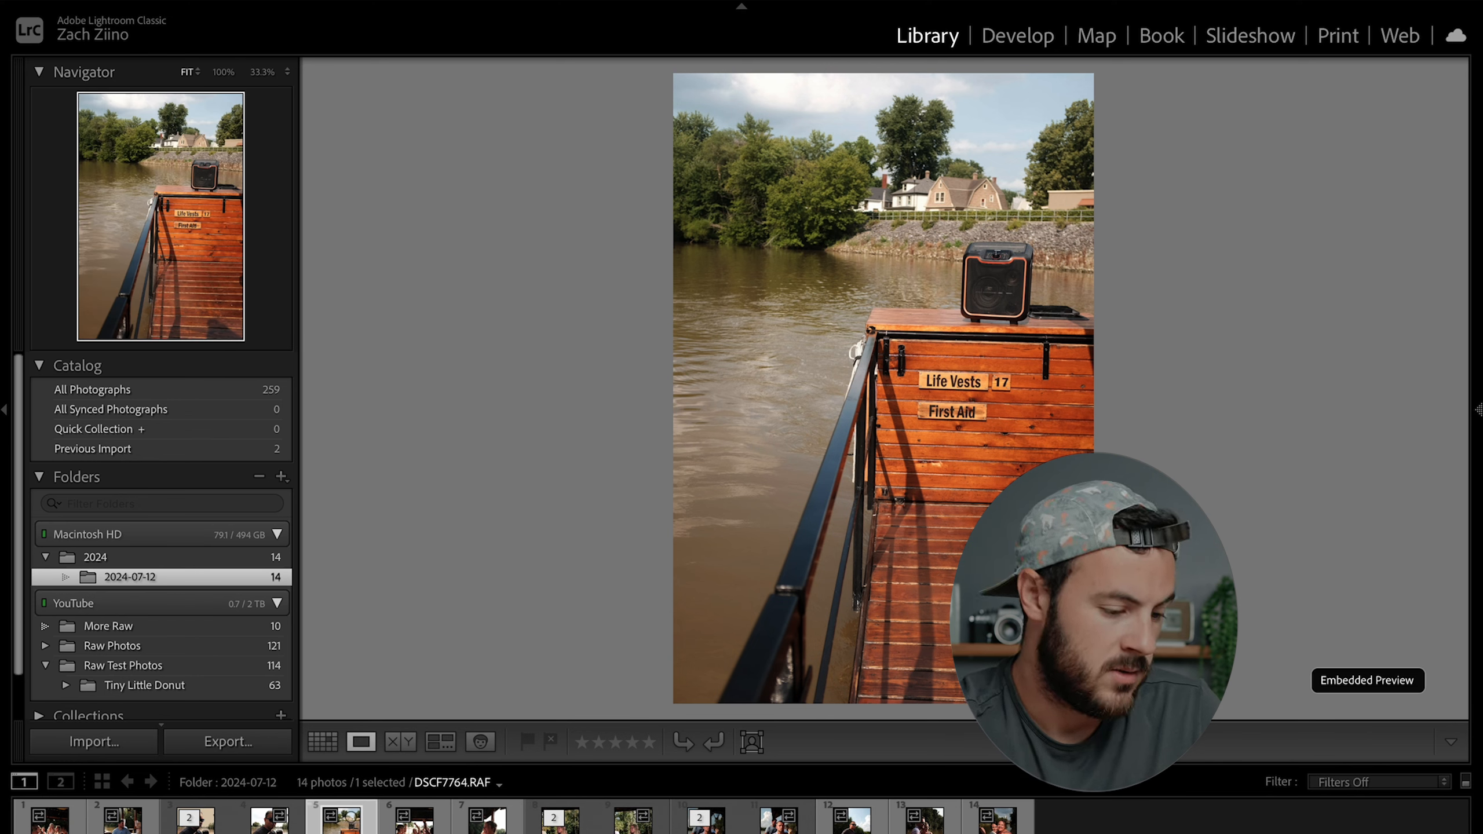
{"action": "right_click", "coordinate": [341, 818]}
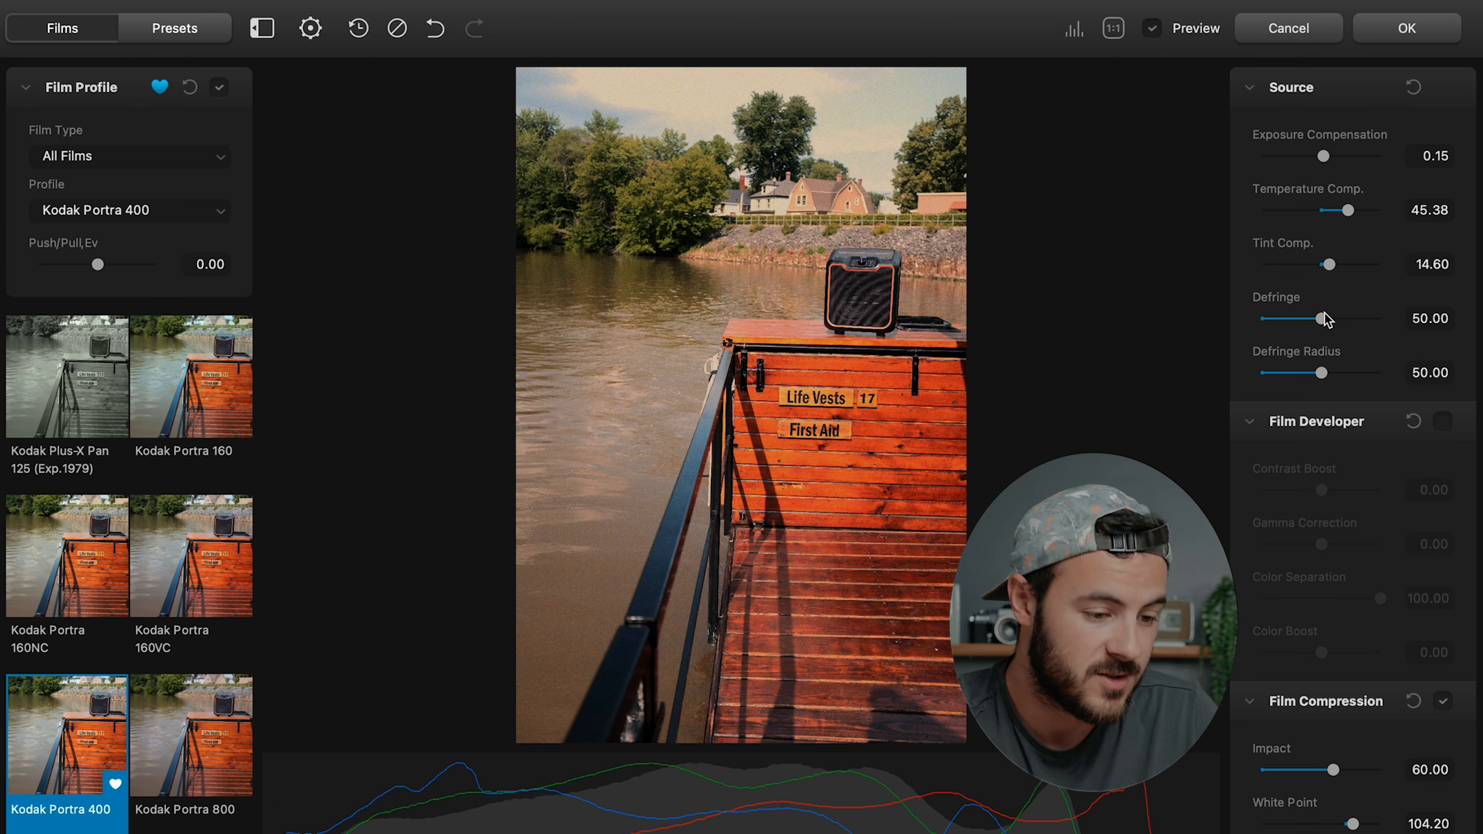
Turn on Halation for the boat photo and toggle Bloom to compare its effect.
{"action": "scroll", "coordinate": [1397, 610], "scroll_direction": "down", "scroll_amount": 10}
{"action": "scroll", "coordinate": [1402, 598], "scroll_direction": "down", "scroll_amount": 10}
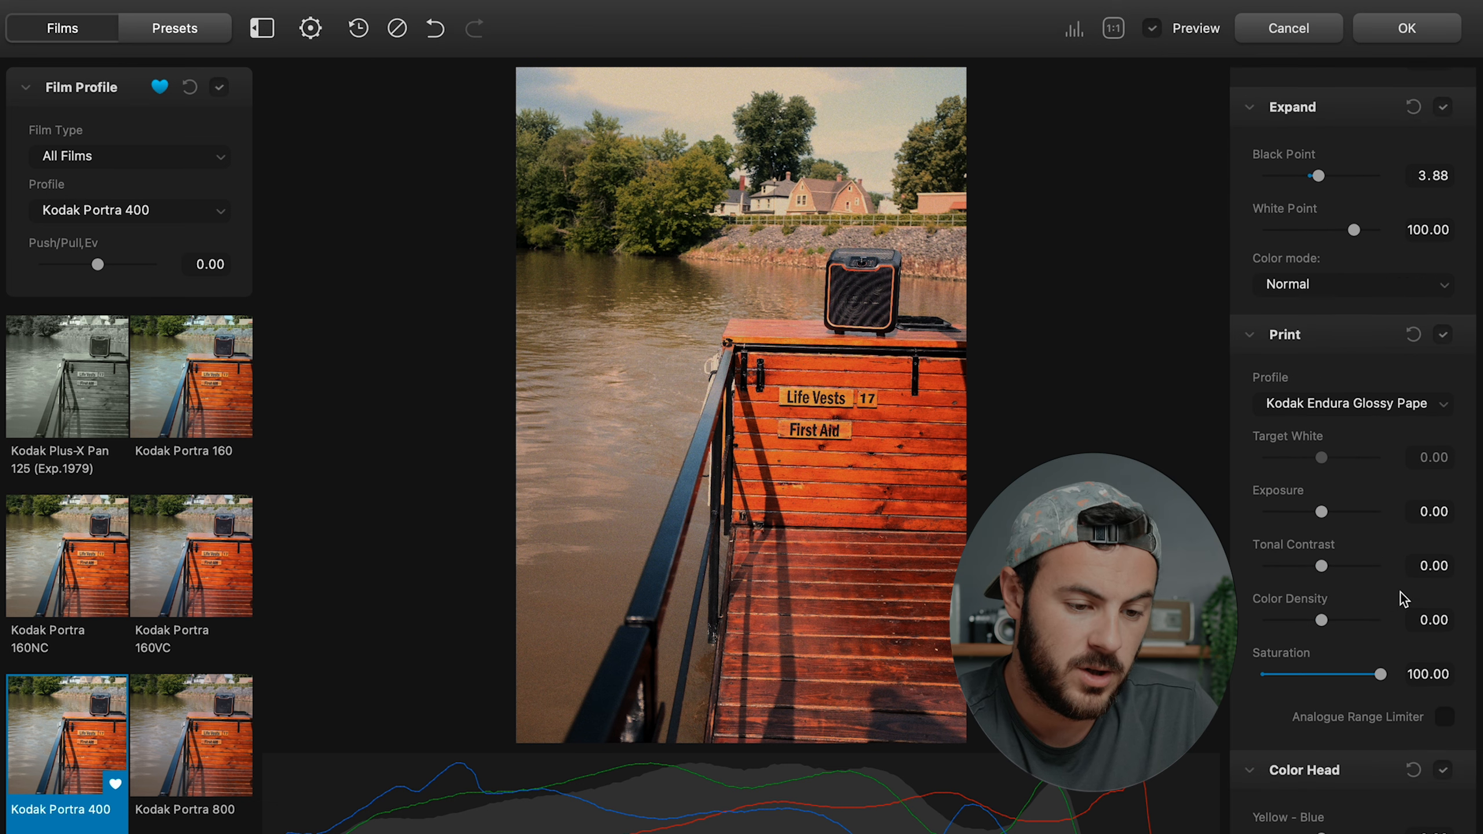
{"action": "scroll", "coordinate": [1402, 597], "scroll_direction": "down", "scroll_amount": 10}
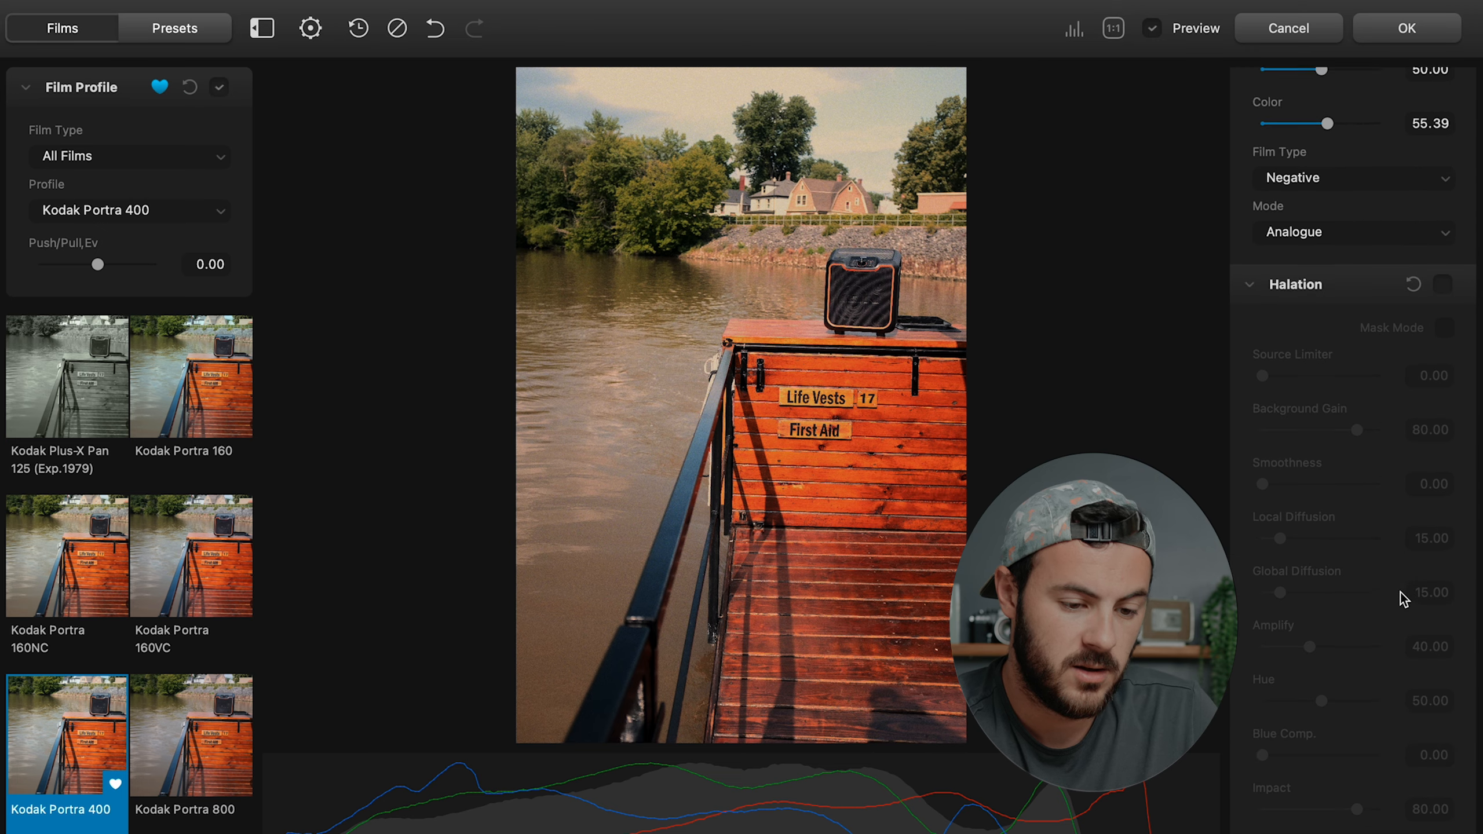
{"action": "left_click", "coordinate": [1442, 153]}
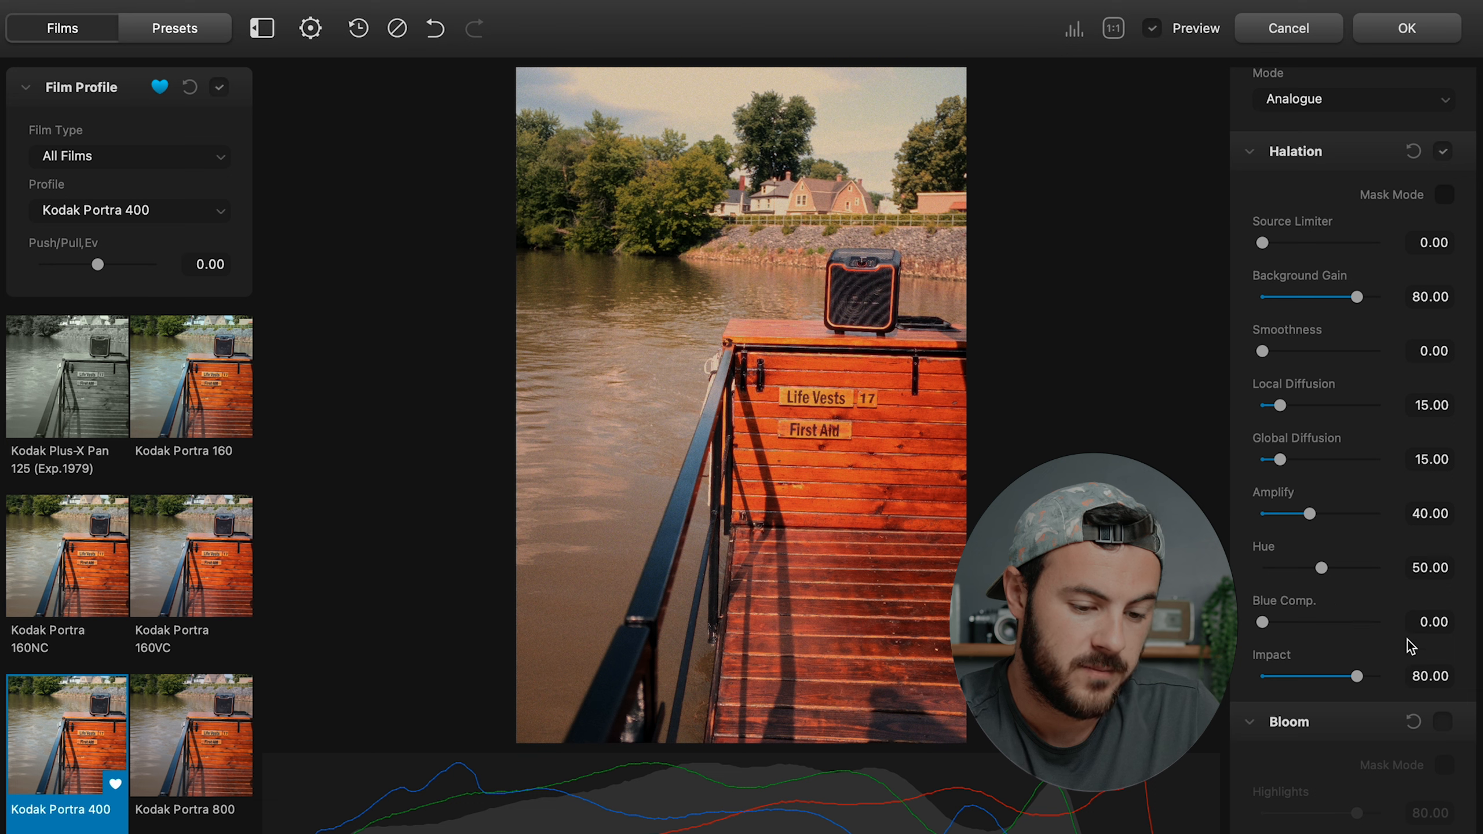
{"action": "left_click", "coordinate": [1445, 724]}
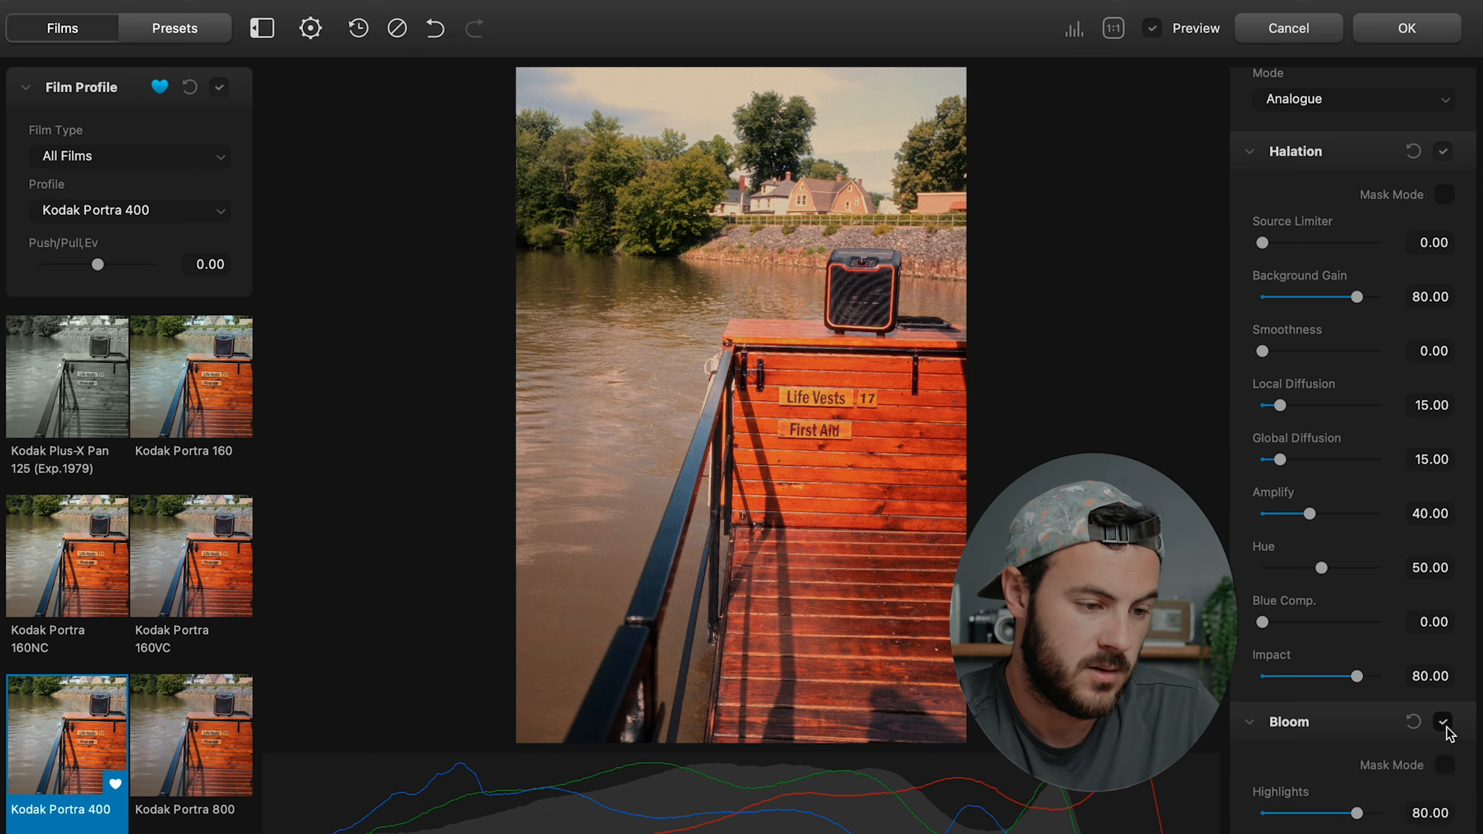
{"action": "left_click", "coordinate": [1445, 724]}
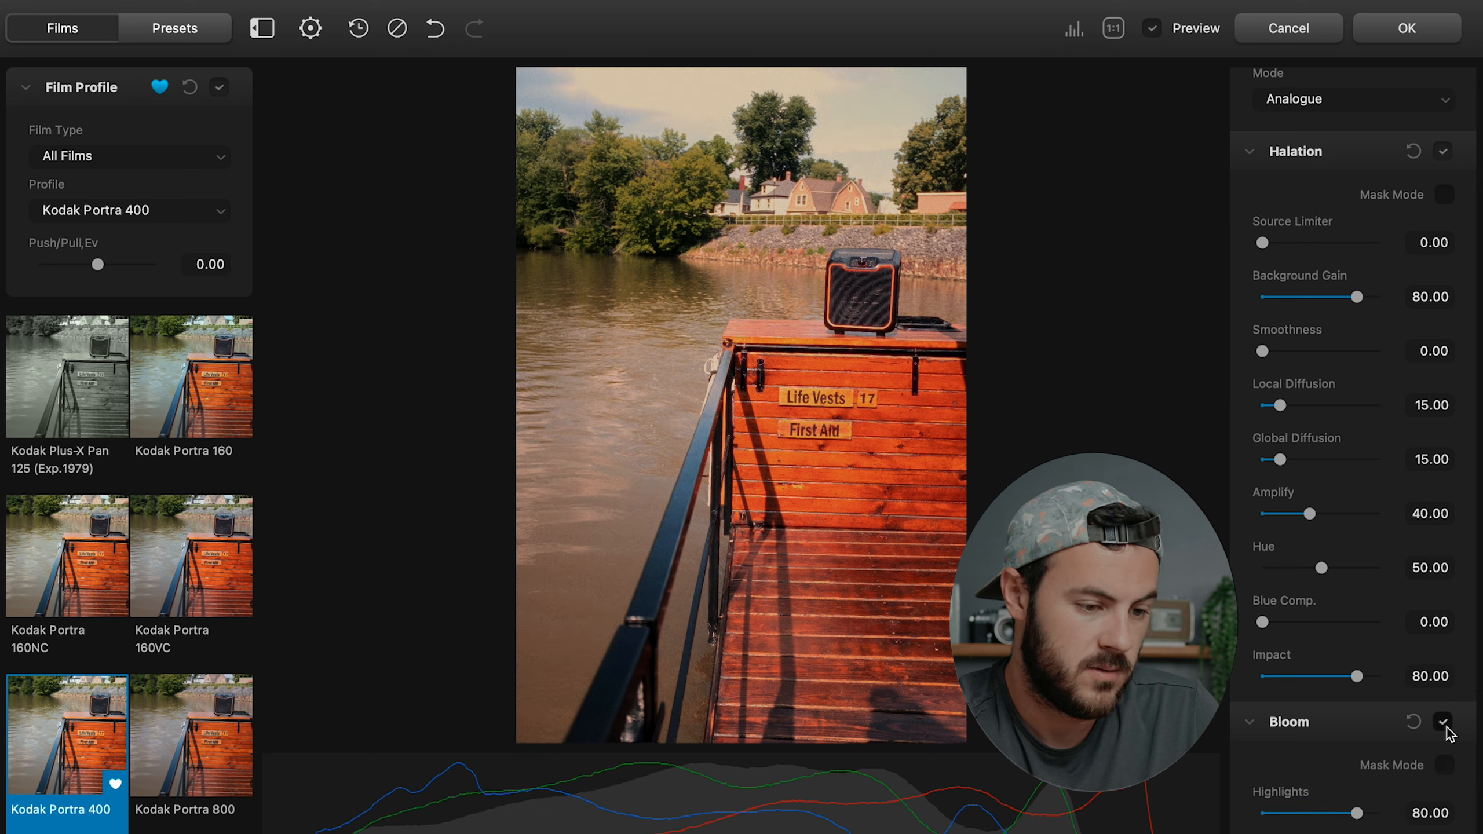
{"action": "left_click", "coordinate": [1444, 724]}
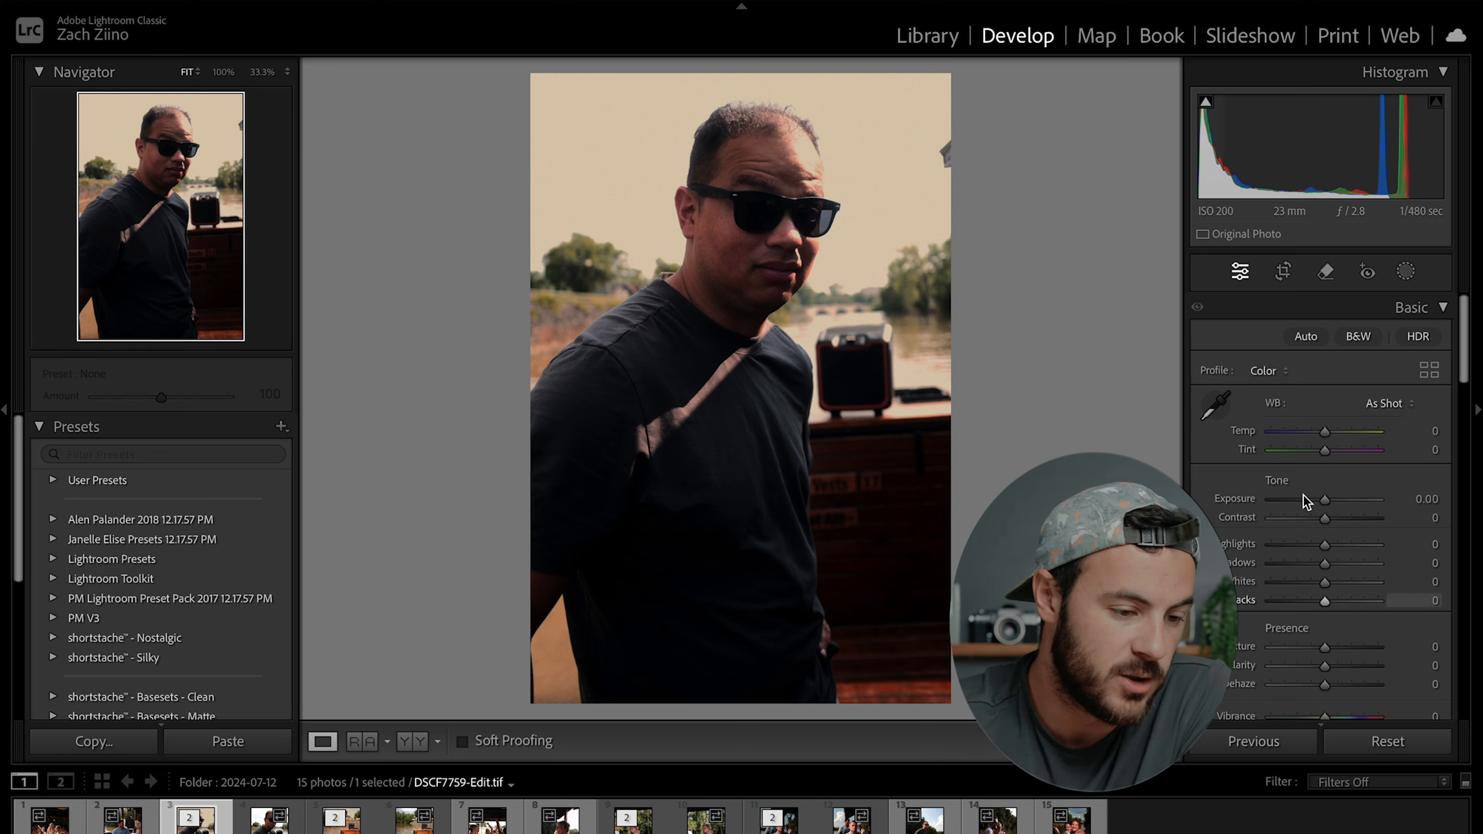
Raise the Shadows of DSCF7759-Edit.tif to about +13 in Lightroom.
{"action": "left_click", "coordinate": [1326, 563]}
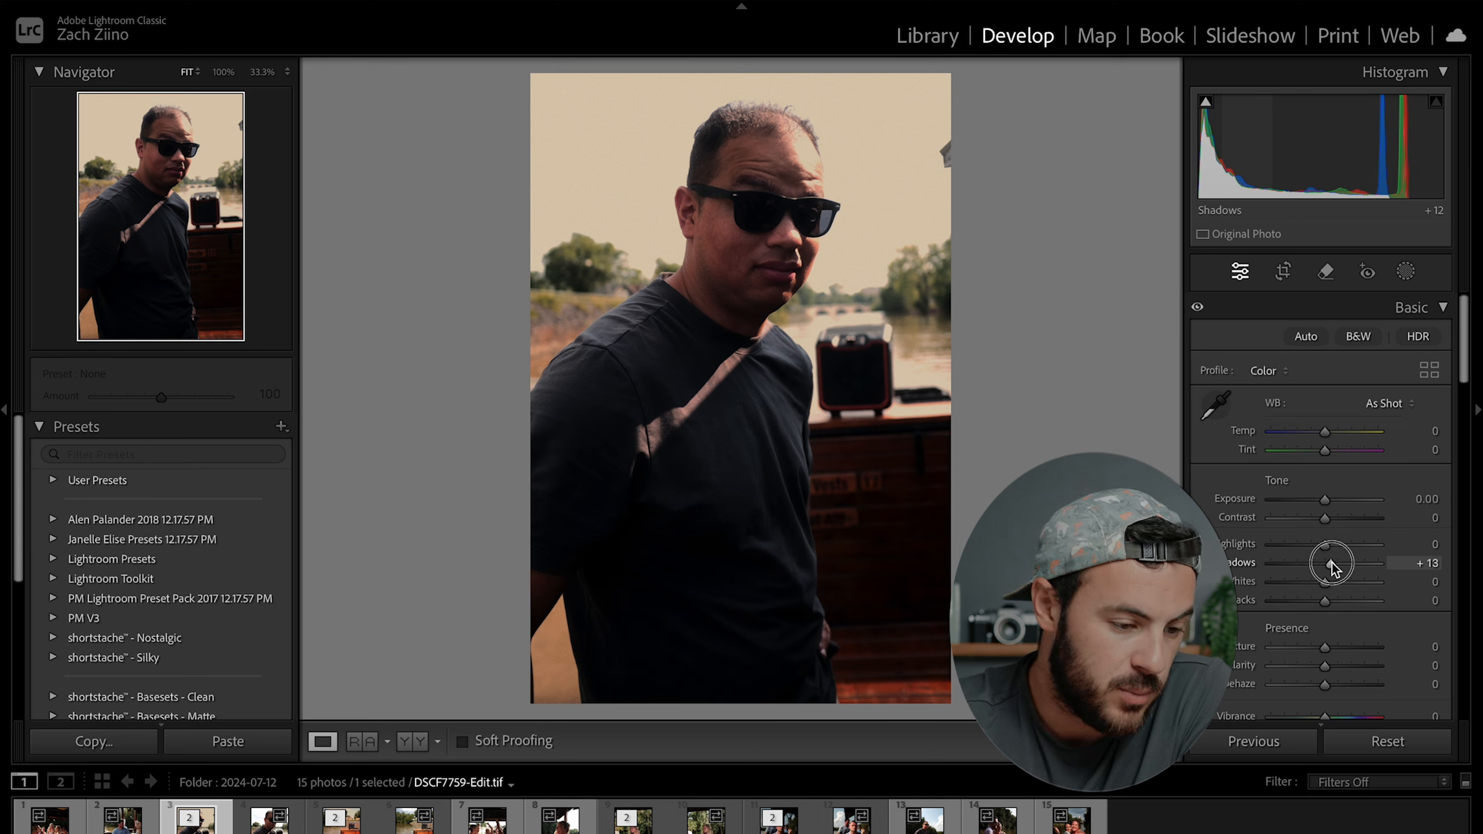